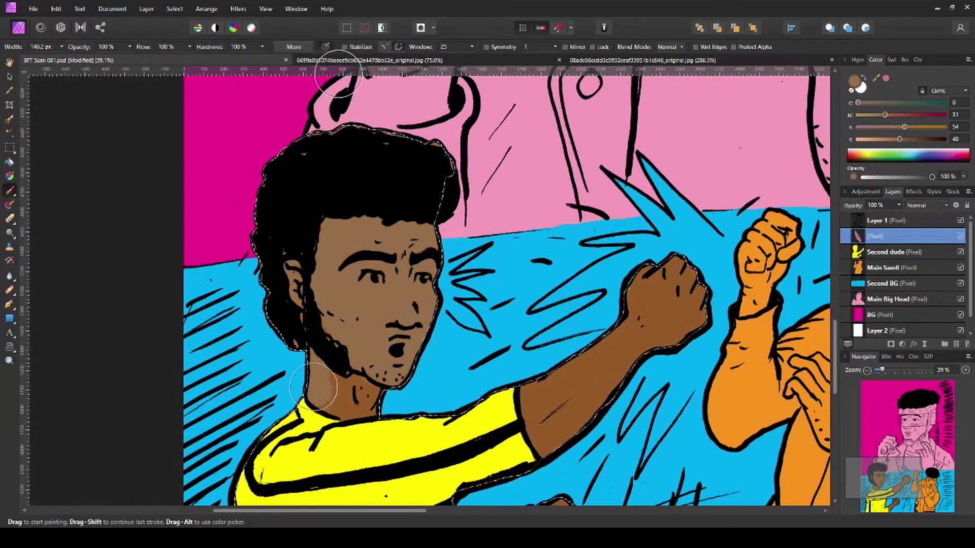
Sample the brown skin colour and paint over the yellow-shirted man's lower forearm, upper arm and fist
{"action": "scroll", "coordinate": [456, 370], "scroll_direction": "down", "scroll_amount": 5}
{"action": "left_click", "coordinate": [458, 371], "text": "alt"}
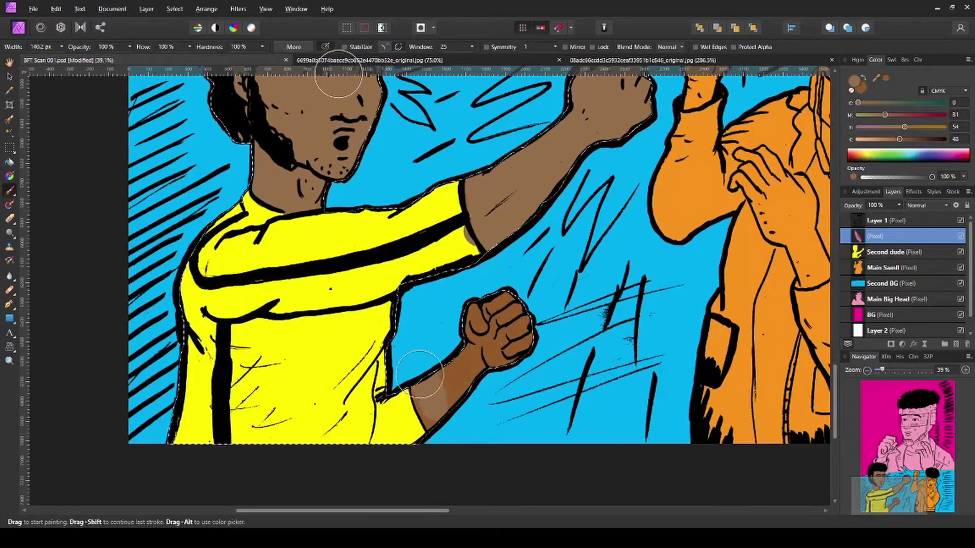
{"action": "left_click_drag", "start_coordinate": [420, 374], "coordinate": [313, 508]}
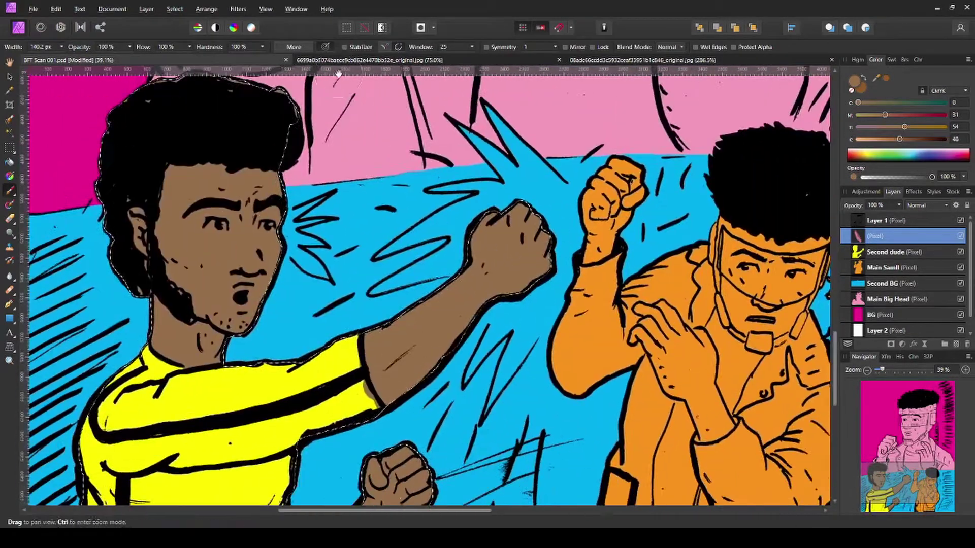
{"action": "left_click_drag", "start_coordinate": [370, 350], "coordinate": [399, 401]}
{"action": "left_click_drag", "start_coordinate": [474, 310], "coordinate": [500, 280]}
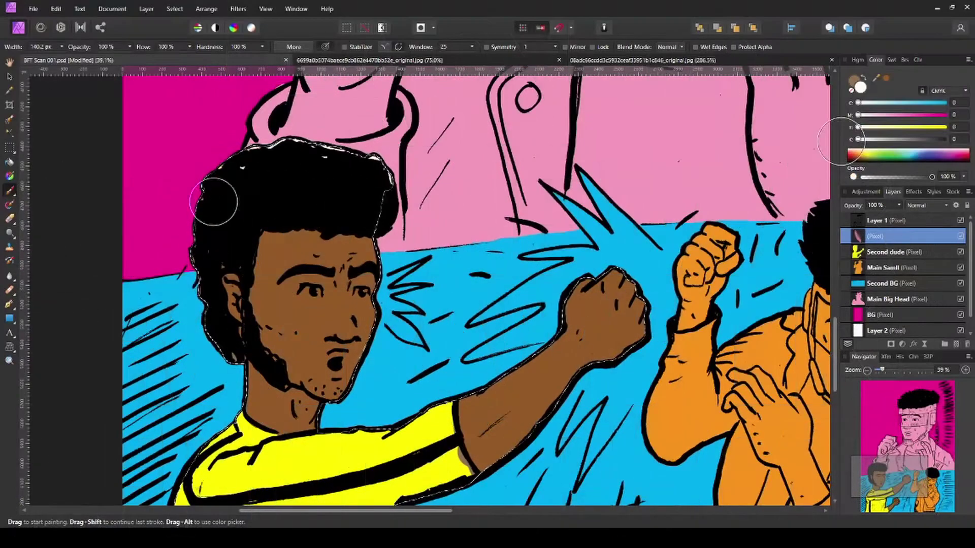
Paint the whites of the yellow-shirted man's eyes with a 31 px brush and touch up his sleeve edge in yellow
{"action": "mouse_move", "coordinate": [213, 202]}
{"action": "left_mouse_down"}
{"action": "mouse_move", "coordinate": [218, 256]}
{"action": "mouse_move", "coordinate": [248, 219]}
{"action": "mouse_move", "coordinate": [217, 338]}
{"action": "mouse_move", "coordinate": [262, 325]}
{"action": "left_mouse_up"}
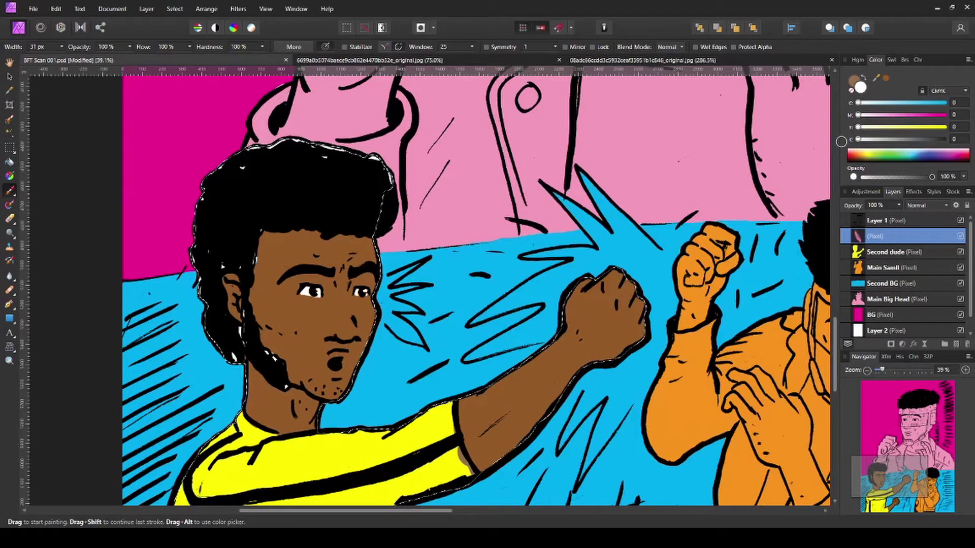
{"action": "left_click_drag", "start_coordinate": [866, 242], "coordinate": [842, 141]}
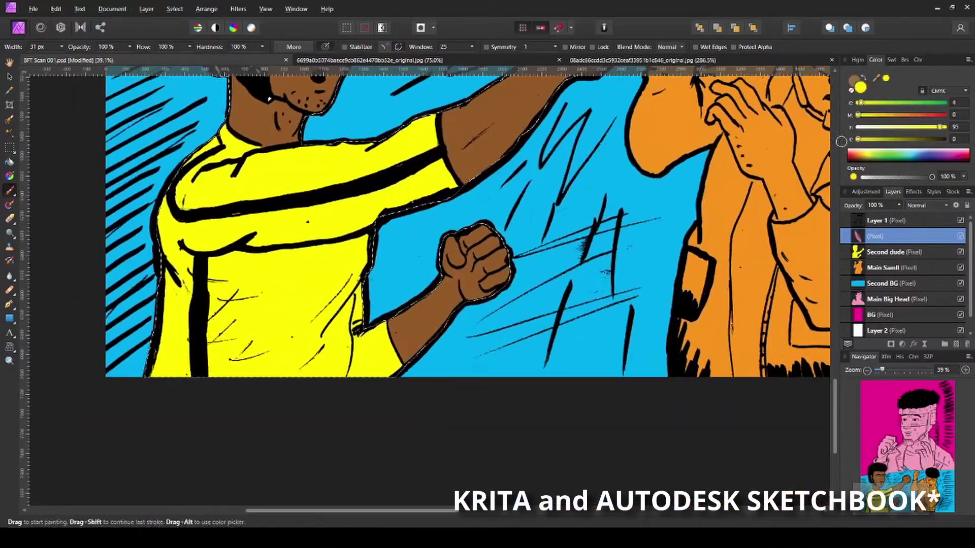
Load the Main Samll layer's outline as a selection and add a new pixel layer above it
{"action": "scroll", "coordinate": [841, 141], "scroll_direction": "down", "scroll_amount": 3}
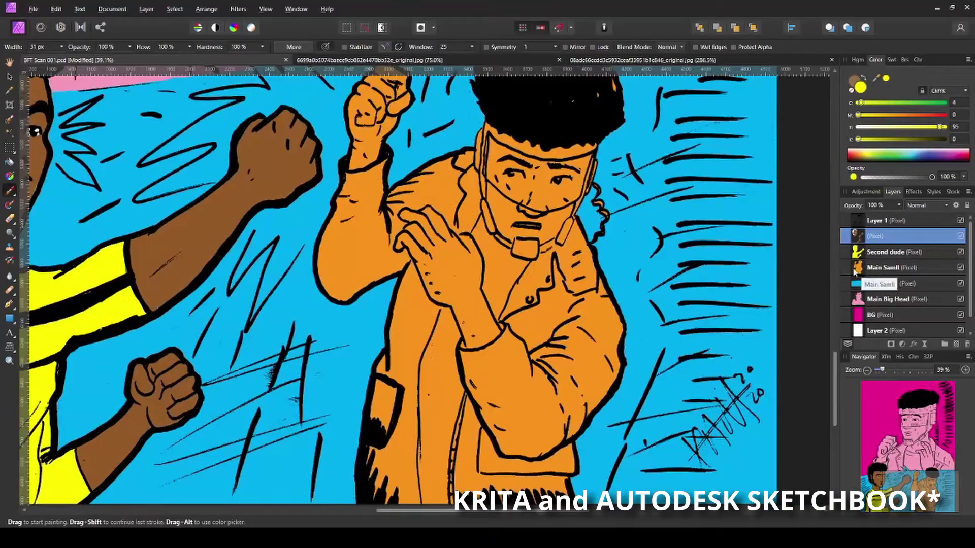
{"action": "left_click", "coordinate": [856, 268], "text": "ctrl"}
{"action": "left_click", "coordinate": [956, 344]}
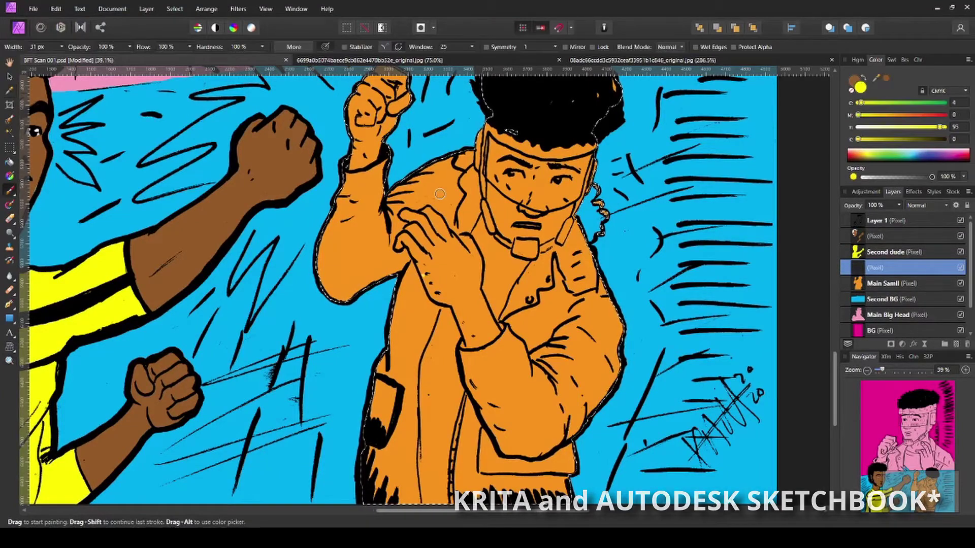
Paint the headgear-wearing man's lowered hand and wrist brown (C 32, M 64, Y 97, K 22) on the new layer
{"action": "left_click_drag", "start_coordinate": [424, 256], "coordinate": [433, 278]}
{"action": "scroll", "coordinate": [440, 194], "scroll_direction": "up", "scroll_amount": 5, "text": "ctrl"}
{"action": "mouse_move", "coordinate": [355, 251]}
{"action": "left_mouse_down"}
{"action": "mouse_move", "coordinate": [378, 310]}
{"action": "mouse_move", "coordinate": [432, 274]}
{"action": "left_mouse_up"}
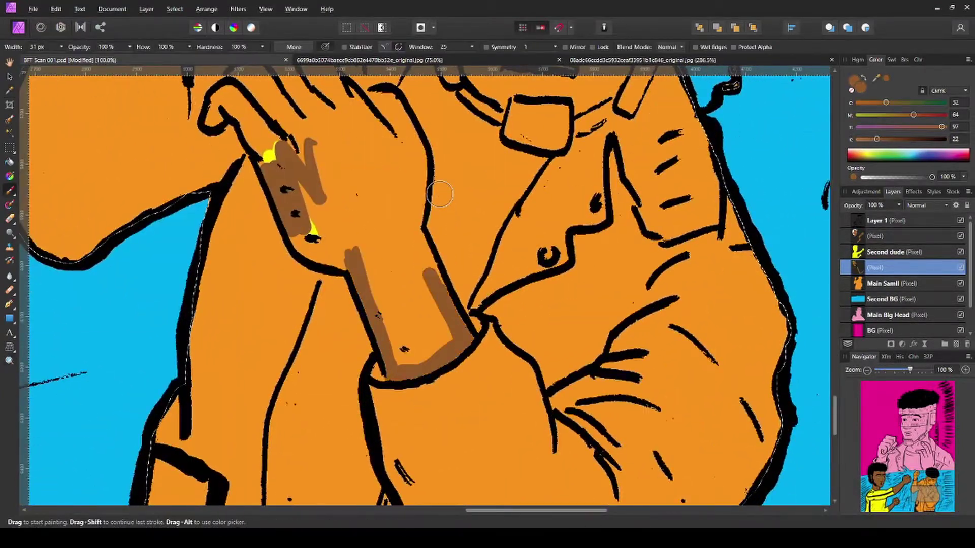
{"action": "left_click_drag", "start_coordinate": [440, 193], "coordinate": [416, 325]}
{"action": "scroll", "coordinate": [416, 325], "scroll_direction": "up", "scroll_amount": 3}
{"action": "scroll", "coordinate": [417, 325], "scroll_direction": "left", "scroll_amount": 2}
{"action": "mouse_move", "coordinate": [284, 223]}
{"action": "left_mouse_down"}
{"action": "mouse_move", "coordinate": [386, 355]}
{"action": "mouse_move", "coordinate": [435, 248]}
{"action": "mouse_move", "coordinate": [472, 284]}
{"action": "mouse_move", "coordinate": [457, 325]}
{"action": "left_mouse_up"}
Enlarge the brush to 62.4 px and paint the headgear-wearing man's raised fist and wrist brown
{"action": "scroll", "coordinate": [457, 325], "scroll_direction": "up", "scroll_amount": 2}
{"action": "scroll", "coordinate": [457, 325], "scroll_direction": "left", "scroll_amount": 1}
{"action": "key", "text": "bracketright"}
{"action": "mouse_move", "coordinate": [385, 244]}
{"action": "left_mouse_down"}
{"action": "mouse_move", "coordinate": [427, 292]}
{"action": "mouse_move", "coordinate": [336, 243]}
{"action": "mouse_move", "coordinate": [390, 268]}
{"action": "mouse_move", "coordinate": [331, 302]}
{"action": "mouse_move", "coordinate": [375, 331]}
{"action": "mouse_move", "coordinate": [292, 323]}
{"action": "mouse_move", "coordinate": [347, 358]}
{"action": "mouse_move", "coordinate": [428, 211]}
{"action": "mouse_move", "coordinate": [317, 178]}
{"action": "mouse_move", "coordinate": [329, 323]}
{"action": "left_mouse_up"}
{"action": "scroll", "coordinate": [345, 330], "scroll_direction": "up", "scroll_amount": 5}
{"action": "scroll", "coordinate": [345, 330], "scroll_direction": "left", "scroll_amount": 2}
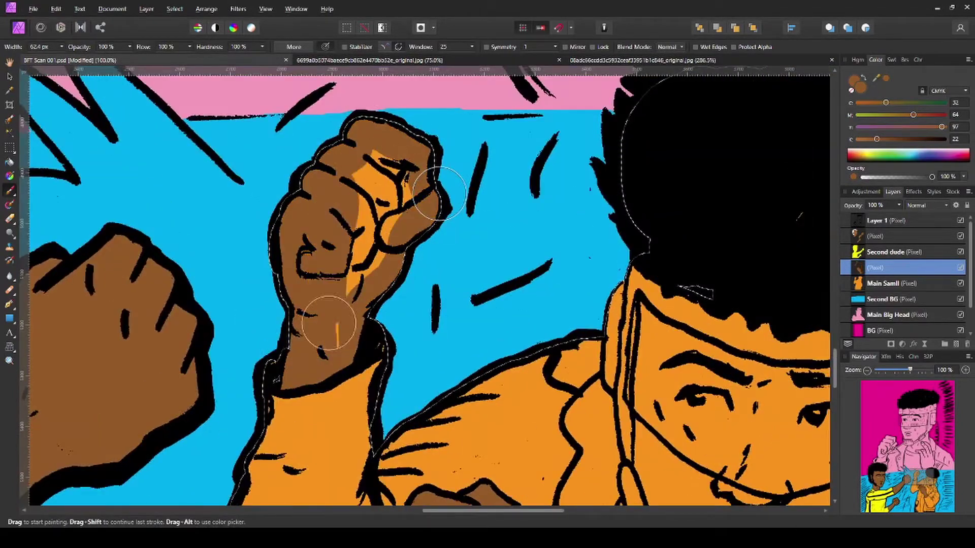
Paint the headgear-wearing man's face and remaining skin areas in the same brown
{"action": "scroll", "coordinate": [329, 322], "scroll_direction": "down", "scroll_amount": 4}
{"action": "scroll", "coordinate": [329, 323], "scroll_direction": "right", "scroll_amount": 2}
{"action": "mouse_move", "coordinate": [422, 251]}
{"action": "left_mouse_down"}
{"action": "mouse_move", "coordinate": [457, 386]}
{"action": "mouse_move", "coordinate": [625, 325]}
{"action": "mouse_move", "coordinate": [648, 207]}
{"action": "mouse_move", "coordinate": [435, 206]}
{"action": "mouse_move", "coordinate": [446, 192]}
{"action": "left_mouse_up"}
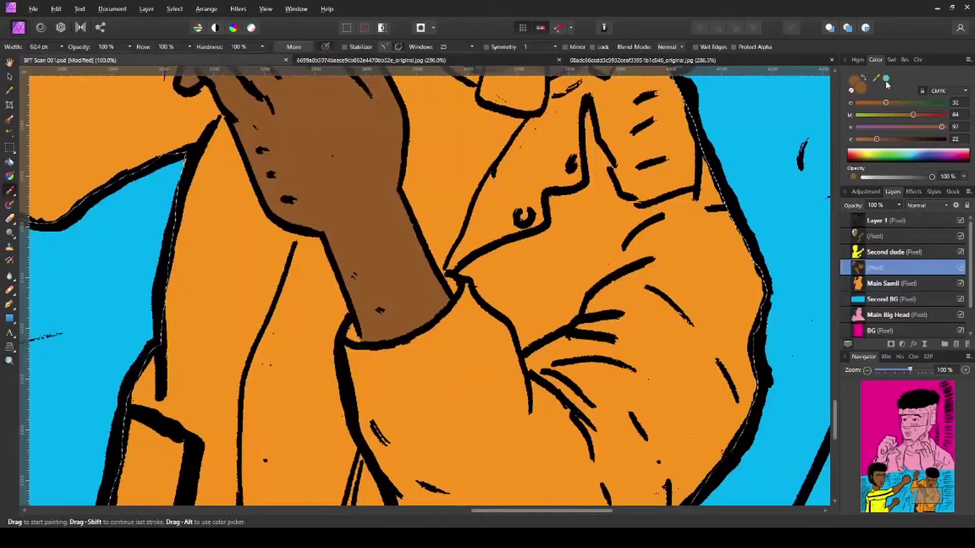
Recolour the jacket's collar, chest and bent sleeve teal (C 61, M 4, Y 22, K 0) with the Color Replacement Brush
{"action": "mouse_move", "coordinate": [356, 332]}
{"action": "left_mouse_down"}
{"action": "mouse_move", "coordinate": [355, 345]}
{"action": "mouse_move", "coordinate": [432, 396]}
{"action": "left_mouse_up"}
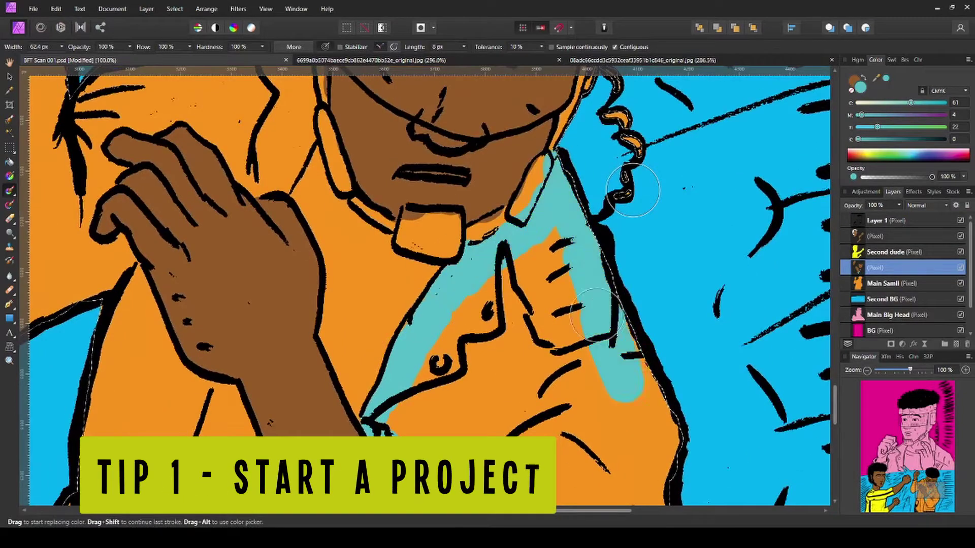
{"action": "left_click_drag", "start_coordinate": [599, 153], "coordinate": [629, 262]}
{"action": "left_click_drag", "start_coordinate": [561, 299], "coordinate": [533, 396]}
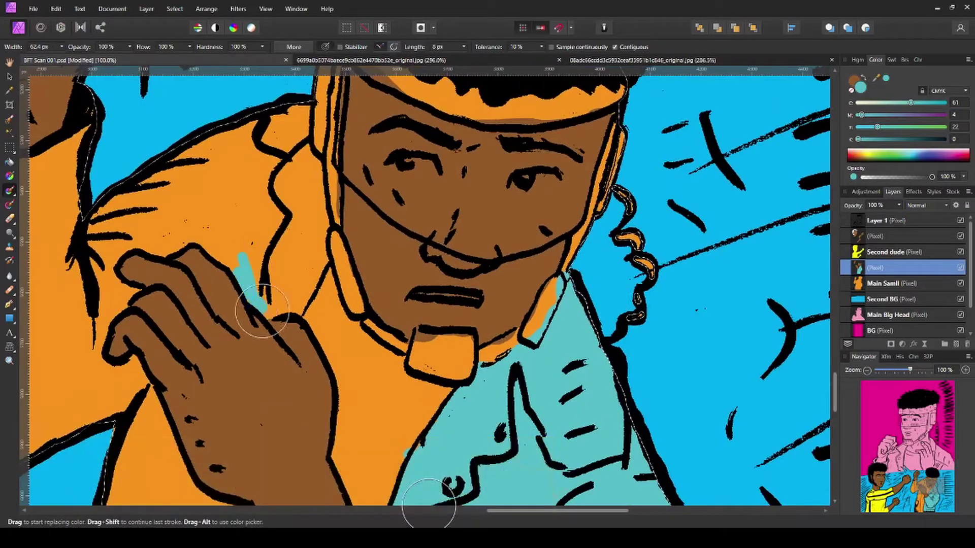
Recolour the jacket's raised sleeve and the edges of its shoulder teal
{"action": "mouse_move", "coordinate": [248, 304]}
{"action": "left_mouse_down"}
{"action": "mouse_move", "coordinate": [318, 211]}
{"action": "mouse_move", "coordinate": [295, 117]}
{"action": "mouse_move", "coordinate": [181, 171]}
{"action": "left_mouse_up"}
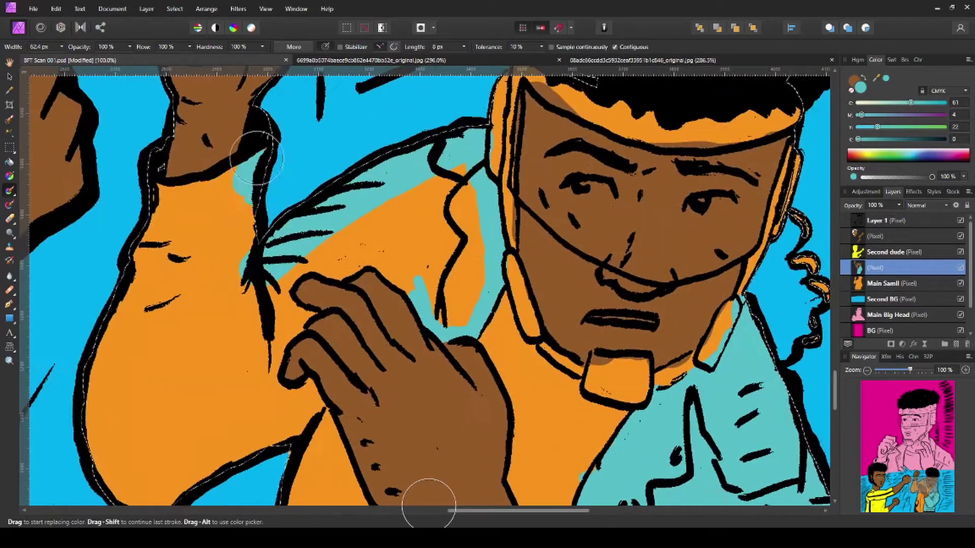
{"action": "left_click_drag", "start_coordinate": [168, 153], "coordinate": [177, 213]}
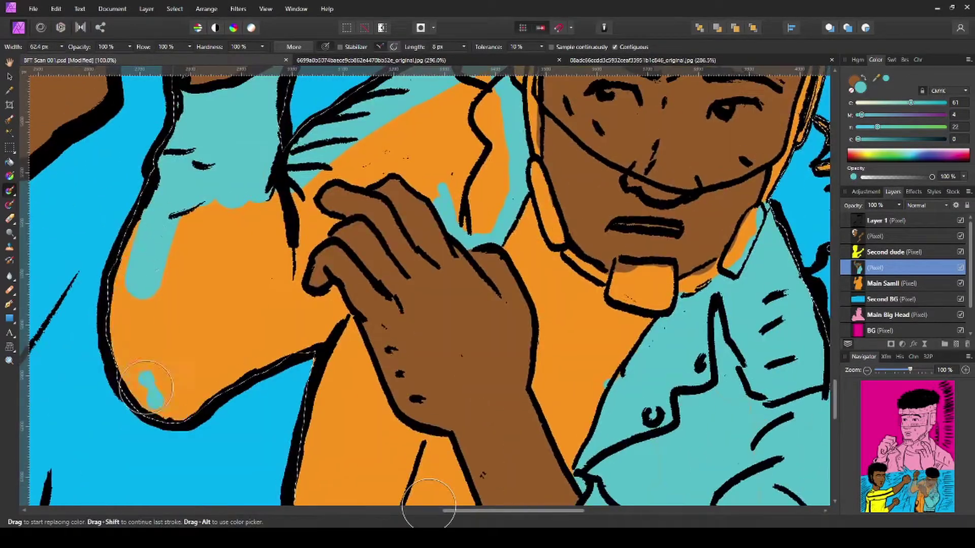
{"action": "mouse_move", "coordinate": [219, 284]}
{"action": "left_mouse_down"}
{"action": "mouse_move", "coordinate": [235, 318]}
{"action": "mouse_move", "coordinate": [218, 305]}
{"action": "mouse_move", "coordinate": [132, 355]}
{"action": "mouse_move", "coordinate": [295, 243]}
{"action": "mouse_move", "coordinate": [314, 253]}
{"action": "left_mouse_up"}
{"action": "left_click_drag", "start_coordinate": [234, 247], "coordinate": [120, 377]}
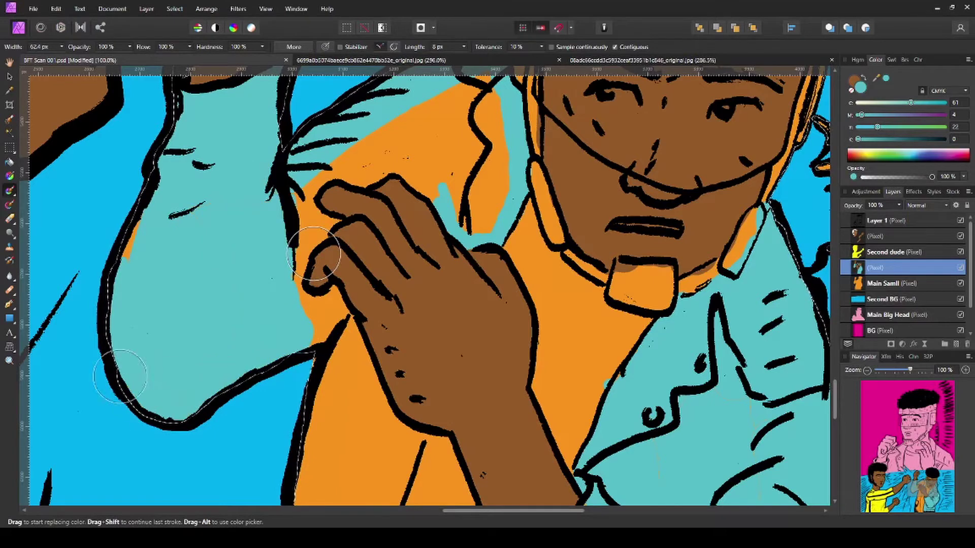
{"action": "mouse_move", "coordinate": [181, 257]}
{"action": "left_mouse_down"}
{"action": "mouse_move", "coordinate": [311, 206]}
{"action": "mouse_move", "coordinate": [325, 226]}
{"action": "mouse_move", "coordinate": [293, 281]}
{"action": "mouse_move", "coordinate": [322, 398]}
{"action": "mouse_move", "coordinate": [331, 295]}
{"action": "left_mouse_up"}
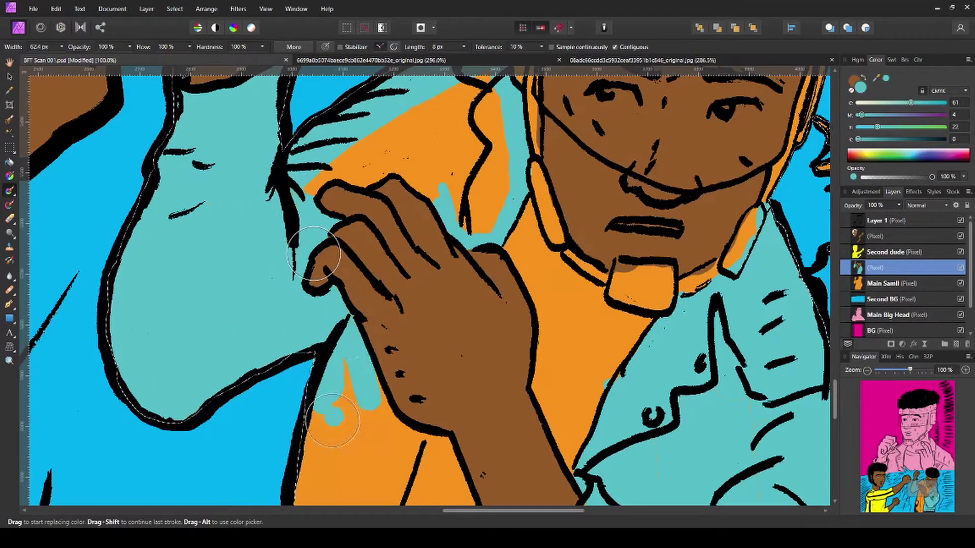
Recolour the jacket's front panel below the lowered hand teal
{"action": "mouse_move", "coordinate": [332, 420]}
{"action": "left_mouse_down"}
{"action": "mouse_move", "coordinate": [406, 447]}
{"action": "mouse_move", "coordinate": [363, 453]}
{"action": "left_mouse_up"}
{"action": "scroll", "coordinate": [364, 453], "scroll_direction": "down", "scroll_amount": 3}
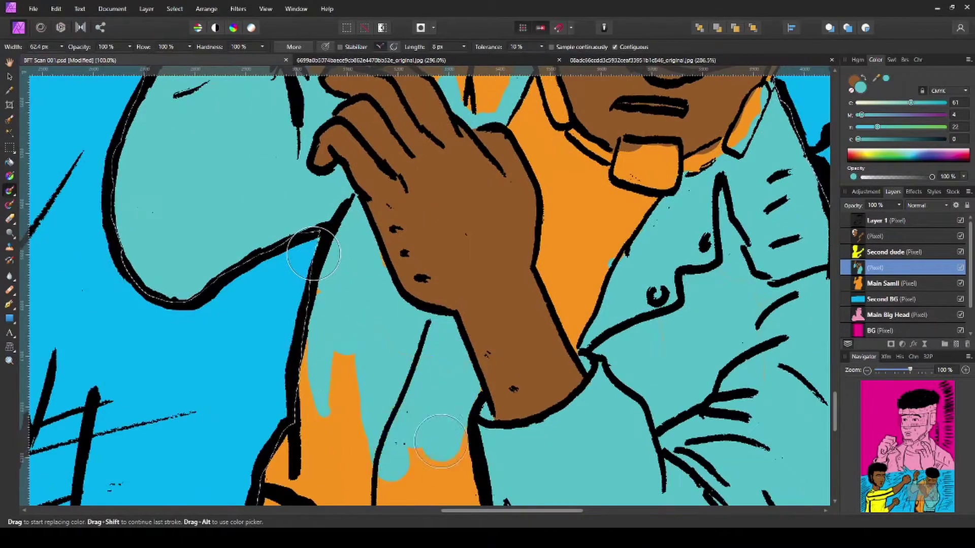
{"action": "scroll", "coordinate": [441, 440], "scroll_direction": "down", "scroll_amount": 5}
Use a 100% colour replacement tolerance to finish the jacket's pocket and lower front in teal down to the hem
{"action": "key", "text": "e"}
{"action": "key", "text": "b"}
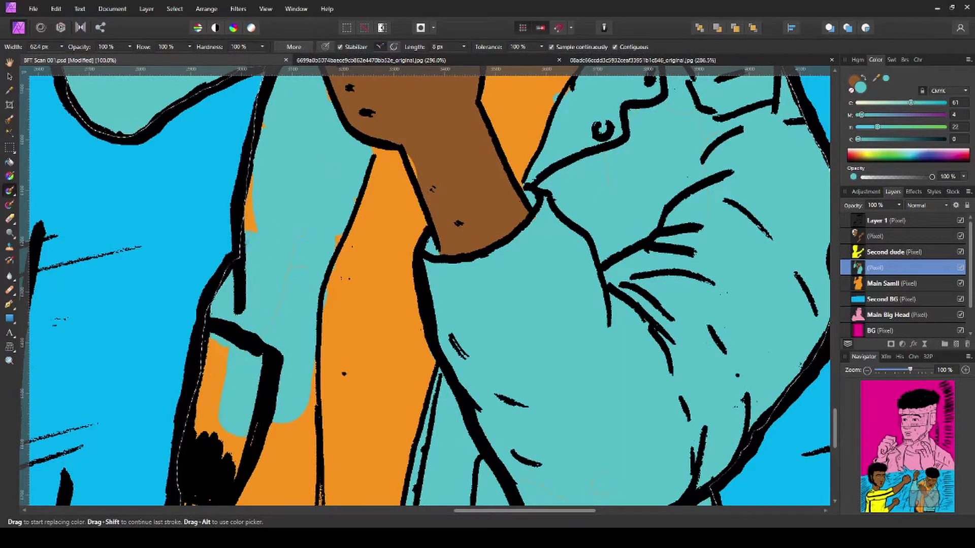
{"action": "left_click", "coordinate": [210, 378]}
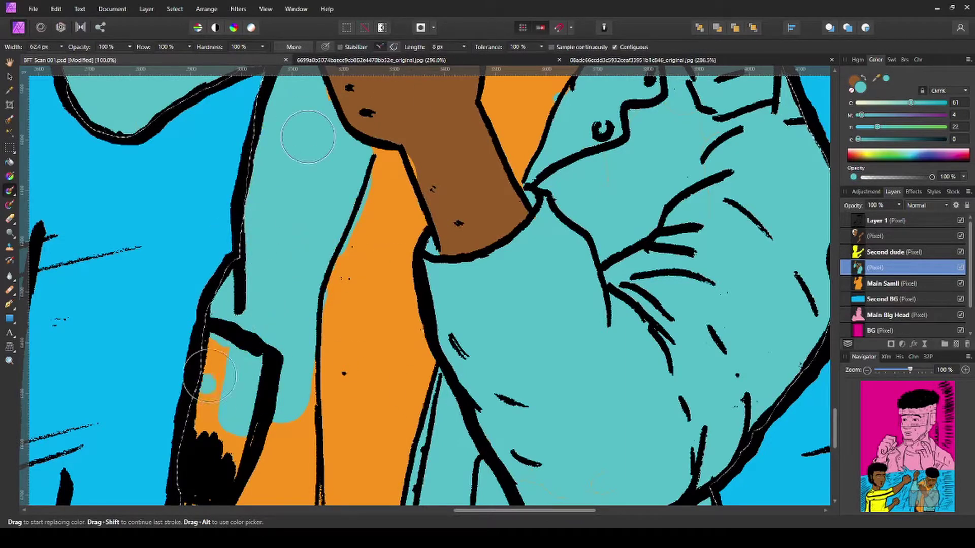
{"action": "scroll", "coordinate": [298, 409], "scroll_direction": "down", "scroll_amount": 6}
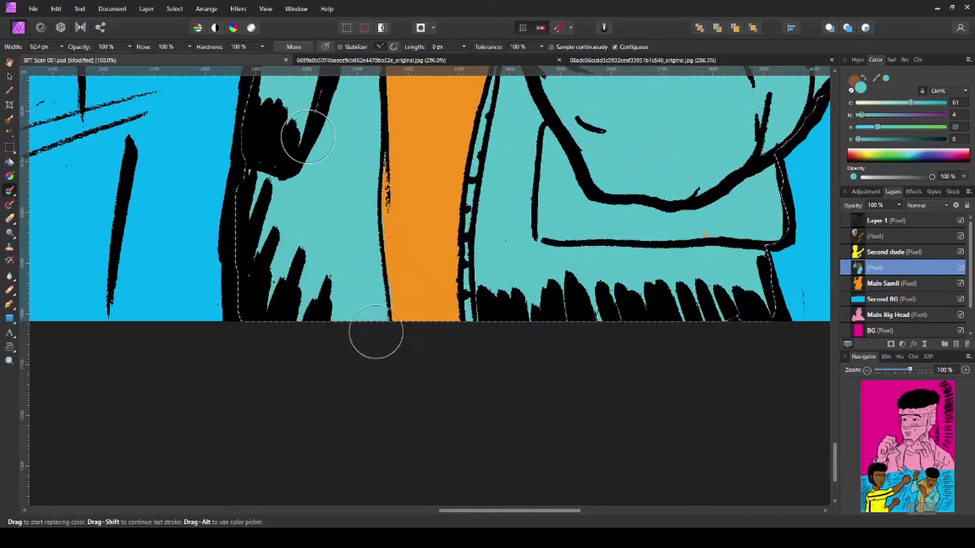
Recolour the remaining orange areas of the jacket's shoulder and collar above the lowered hand teal
{"action": "scroll", "coordinate": [376, 333], "scroll_direction": "up", "scroll_amount": 8}
{"action": "scroll", "coordinate": [446, 403], "scroll_direction": "up", "scroll_amount": 4}
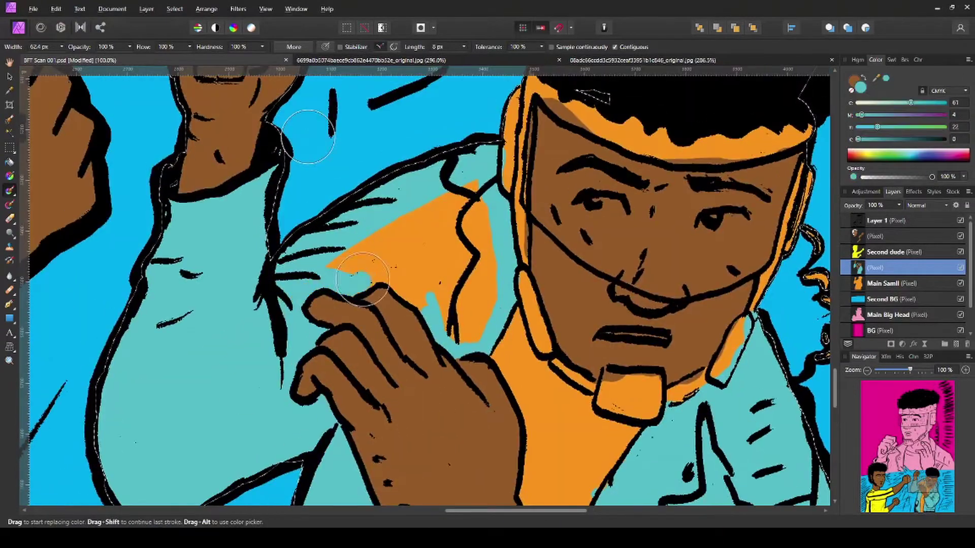
{"action": "mouse_move", "coordinate": [362, 278]}
{"action": "left_mouse_down"}
{"action": "mouse_move", "coordinate": [406, 305]}
{"action": "mouse_move", "coordinate": [442, 269]}
{"action": "left_mouse_up"}
{"action": "scroll", "coordinate": [442, 269], "scroll_direction": "down", "scroll_amount": 6}
{"action": "scroll", "coordinate": [442, 269], "scroll_direction": "right", "scroll_amount": 4}
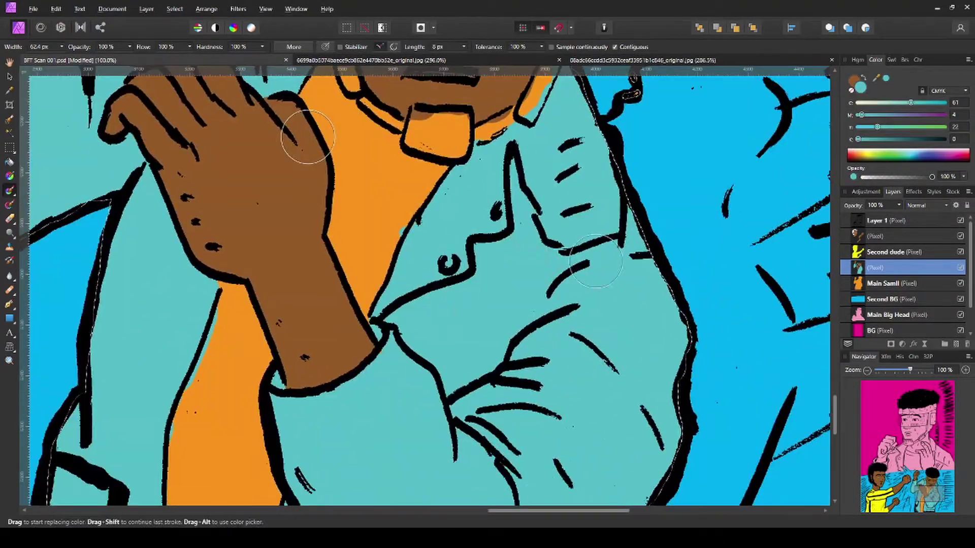
Recolour the lower part of the shirt inside the open jacket light green (C 40, M 9, Y 56, K 0)
{"action": "scroll", "coordinate": [308, 136], "scroll_direction": "down", "scroll_amount": 8}
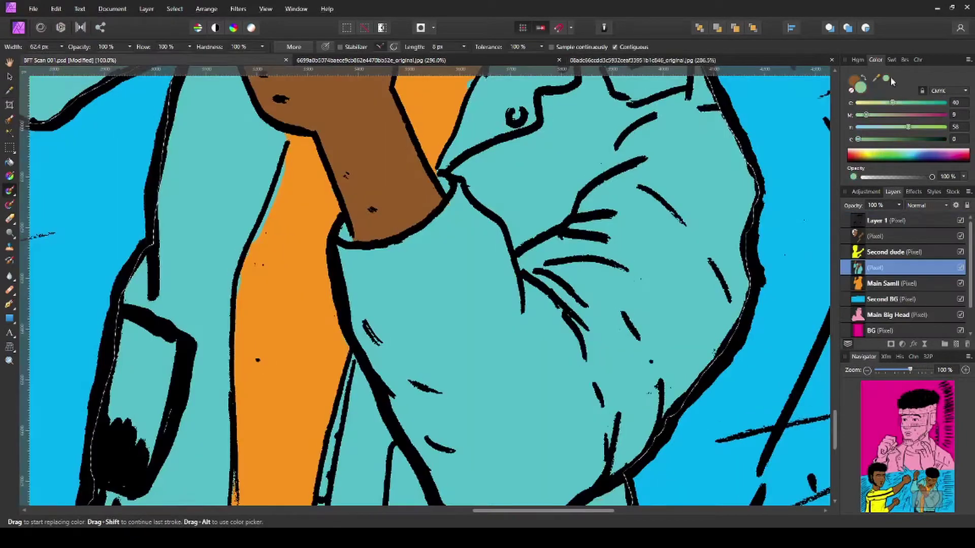
{"action": "left_click_drag", "start_coordinate": [269, 304], "coordinate": [262, 421]}
{"action": "scroll", "coordinate": [275, 355], "scroll_direction": "down", "scroll_amount": 5}
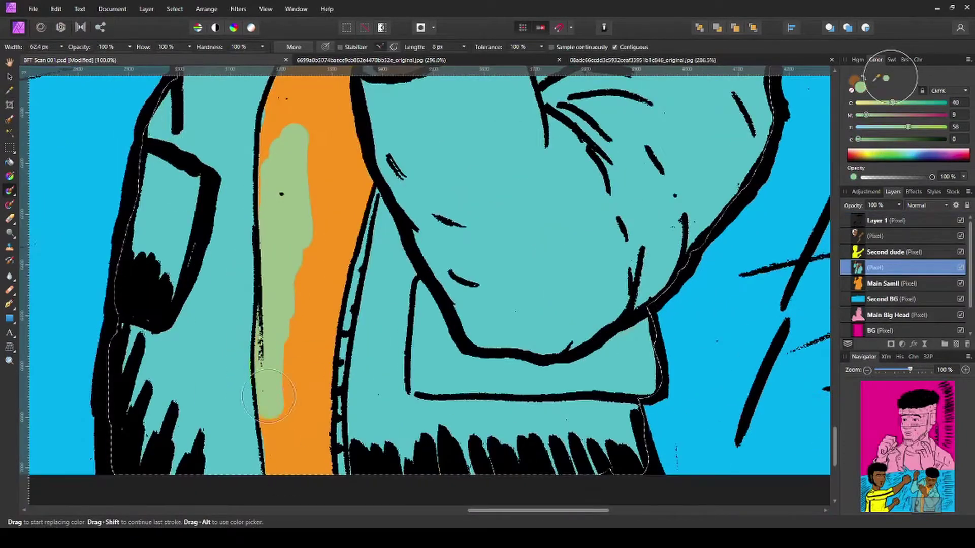
{"action": "mouse_move", "coordinate": [322, 269]}
{"action": "left_mouse_down"}
{"action": "mouse_move", "coordinate": [295, 406]}
{"action": "mouse_move", "coordinate": [229, 325]}
{"action": "mouse_move", "coordinate": [274, 251]}
{"action": "mouse_move", "coordinate": [268, 191]}
{"action": "left_mouse_up"}
{"action": "scroll", "coordinate": [307, 349], "scroll_direction": "up", "scroll_amount": 5}
Test a lower colour replacement tolerance, return it to 100%, and recolour more of the shirt below the wrist light green
{"action": "left_click", "coordinate": [541, 46]}
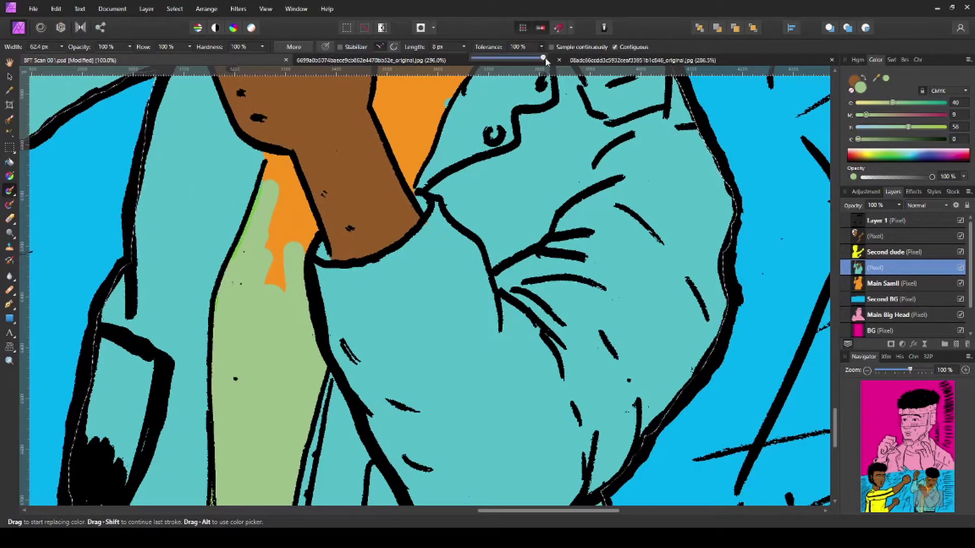
{"action": "left_click_drag", "start_coordinate": [538, 60], "coordinate": [472, 60]}
{"action": "left_click_drag", "start_coordinate": [256, 279], "coordinate": [274, 238]}
{"action": "left_click", "coordinate": [541, 47]}
{"action": "left_click_drag", "start_coordinate": [538, 60], "coordinate": [617, 60]}
{"action": "mouse_move", "coordinate": [277, 264]}
{"action": "left_mouse_down"}
{"action": "mouse_move", "coordinate": [244, 305]}
{"action": "mouse_move", "coordinate": [247, 320]}
{"action": "left_mouse_up"}
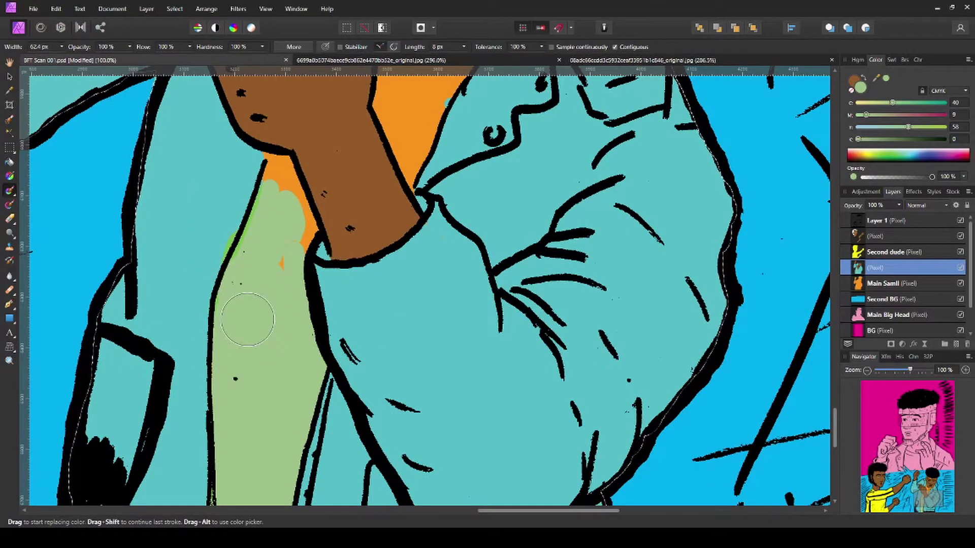
Set the stabilizer length to 128 px and recolour the shirt's chest and the leftover patch beside the wrist light green
{"action": "left_click", "coordinate": [463, 47]}
{"action": "left_click_drag", "start_coordinate": [470, 60], "coordinate": [507, 60]}
{"action": "scroll", "coordinate": [432, 203], "scroll_direction": "up", "scroll_amount": 5}
{"action": "mouse_move", "coordinate": [360, 285]}
{"action": "left_mouse_down"}
{"action": "mouse_move", "coordinate": [390, 375]}
{"action": "mouse_move", "coordinate": [416, 296]}
{"action": "mouse_move", "coordinate": [408, 288]}
{"action": "mouse_move", "coordinate": [448, 242]}
{"action": "mouse_move", "coordinate": [393, 250]}
{"action": "mouse_move", "coordinate": [331, 160]}
{"action": "mouse_move", "coordinate": [362, 236]}
{"action": "mouse_move", "coordinate": [393, 195]}
{"action": "mouse_move", "coordinate": [357, 152]}
{"action": "left_mouse_up"}
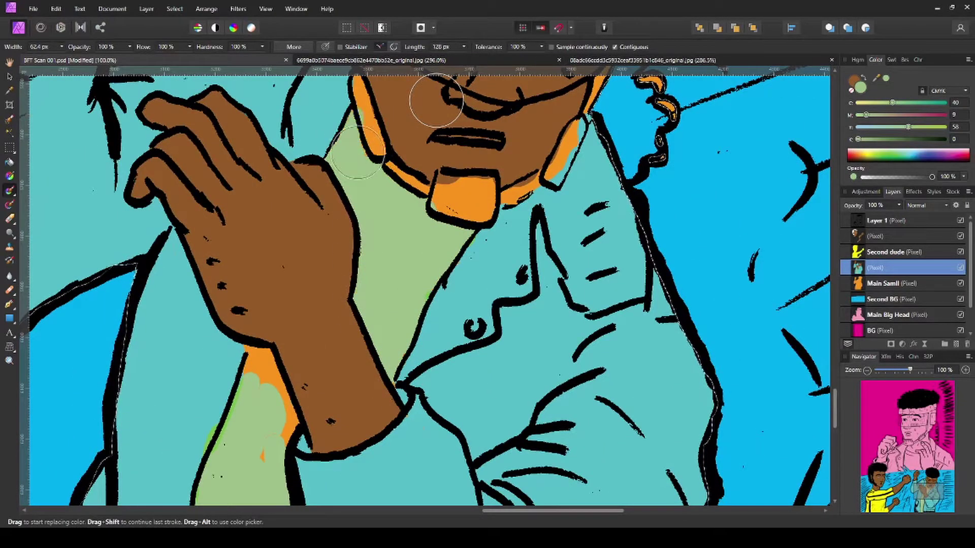
{"action": "scroll", "coordinate": [358, 153], "scroll_direction": "down", "scroll_amount": 3}
{"action": "scroll", "coordinate": [345, 213], "scroll_direction": "left", "scroll_amount": 2}
{"action": "scroll", "coordinate": [344, 311], "scroll_direction": "down", "scroll_amount": 5}
{"action": "scroll", "coordinate": [279, 223], "scroll_direction": "up", "scroll_amount": 8}
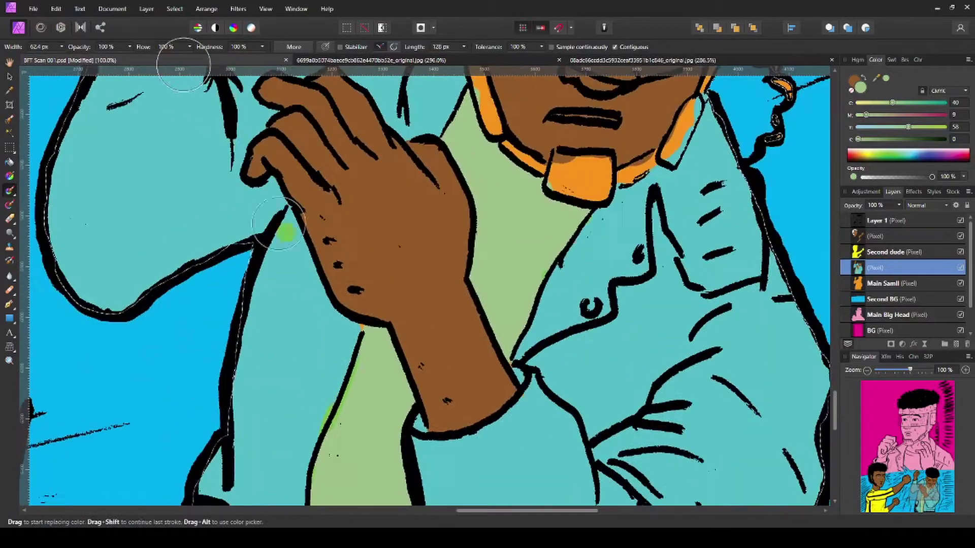
Set the brush to 1% spacing, Normal blend mode, wet edges off and Paint Brush Tool as its associated tool
{"action": "left_click", "coordinate": [292, 47]}
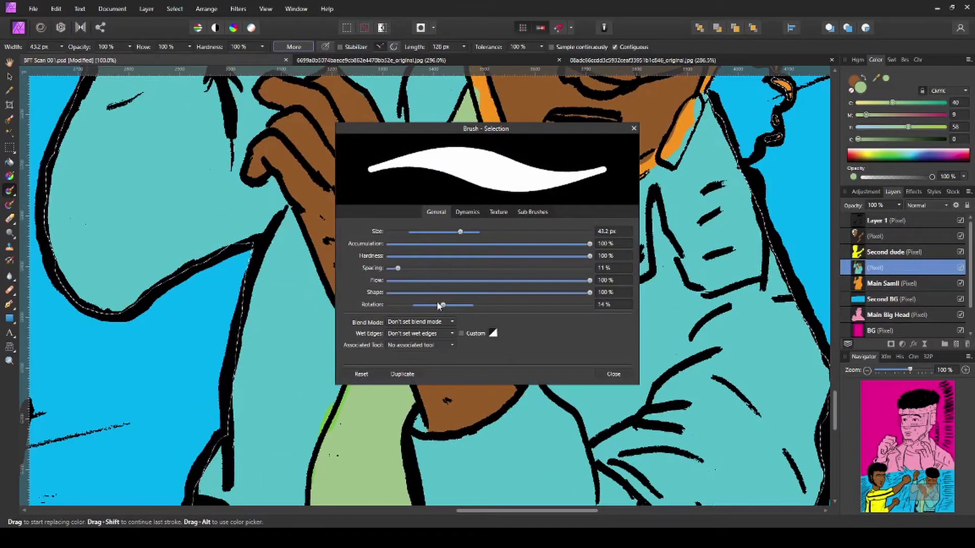
{"action": "left_click", "coordinate": [420, 322]}
{"action": "left_click", "coordinate": [416, 344]}
{"action": "left_click", "coordinate": [420, 333]}
{"action": "left_click", "coordinate": [435, 363]}
{"action": "left_click", "coordinate": [420, 346]}
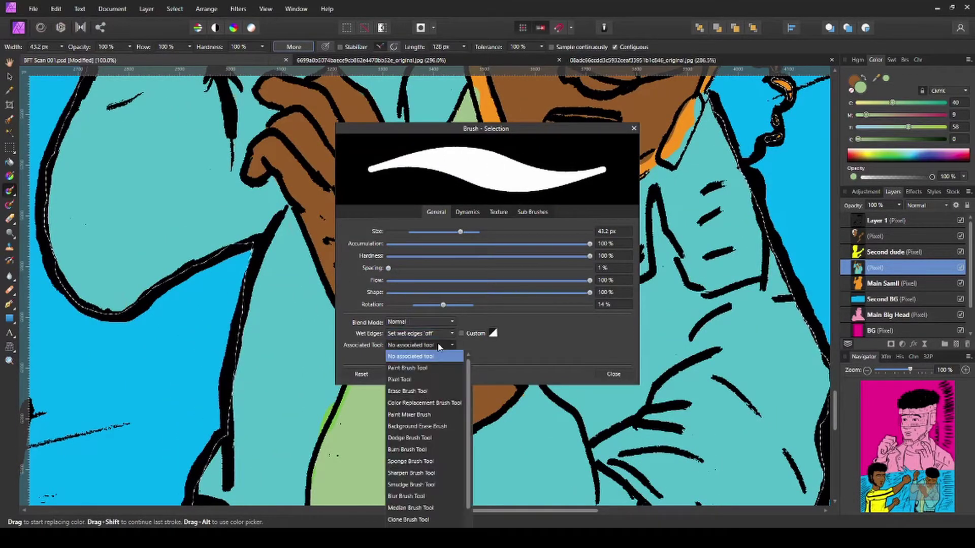
{"action": "left_click", "coordinate": [613, 374]}
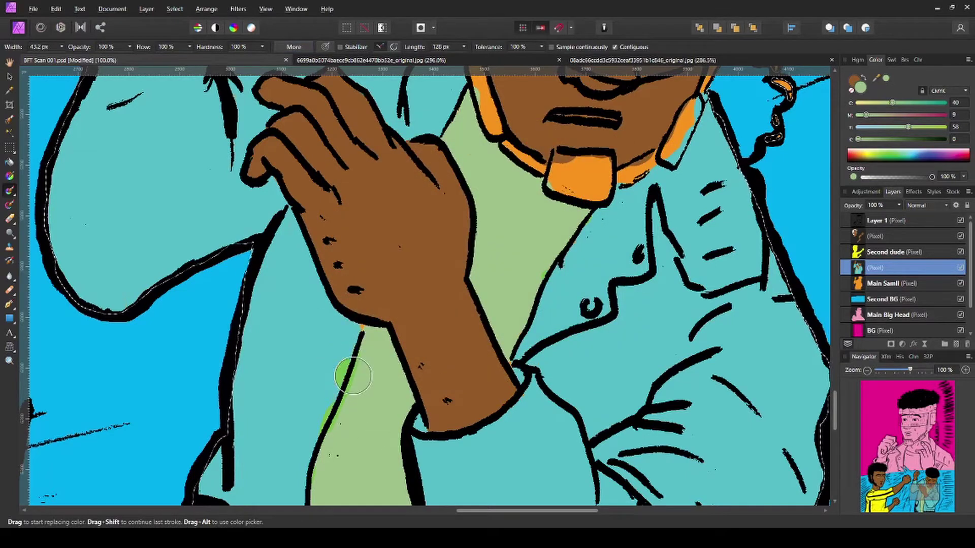
Review the brush's texture settings, then reduce its size to 17.3 px and its shape to 93%
{"action": "left_click", "coordinate": [293, 47]}
{"action": "left_click", "coordinate": [498, 212]}
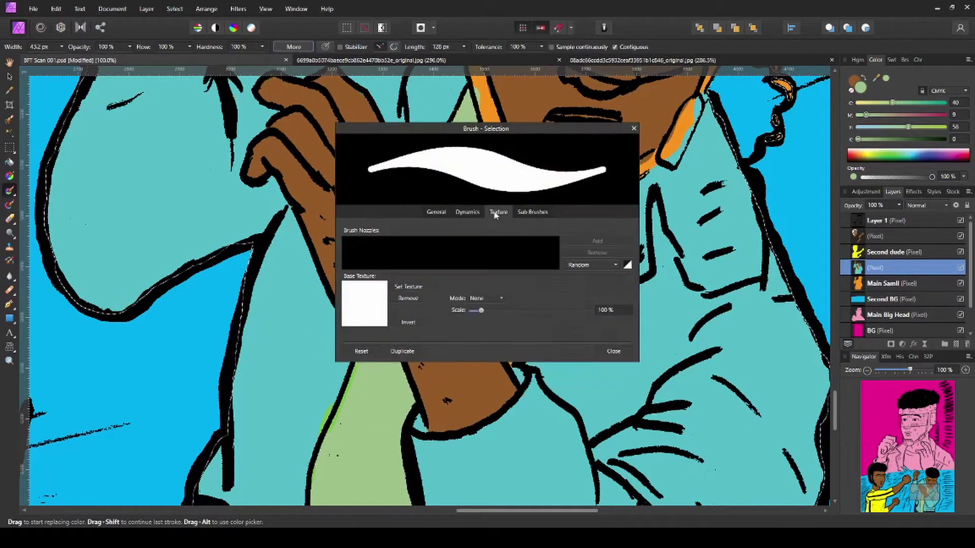
{"action": "left_click", "coordinate": [436, 212]}
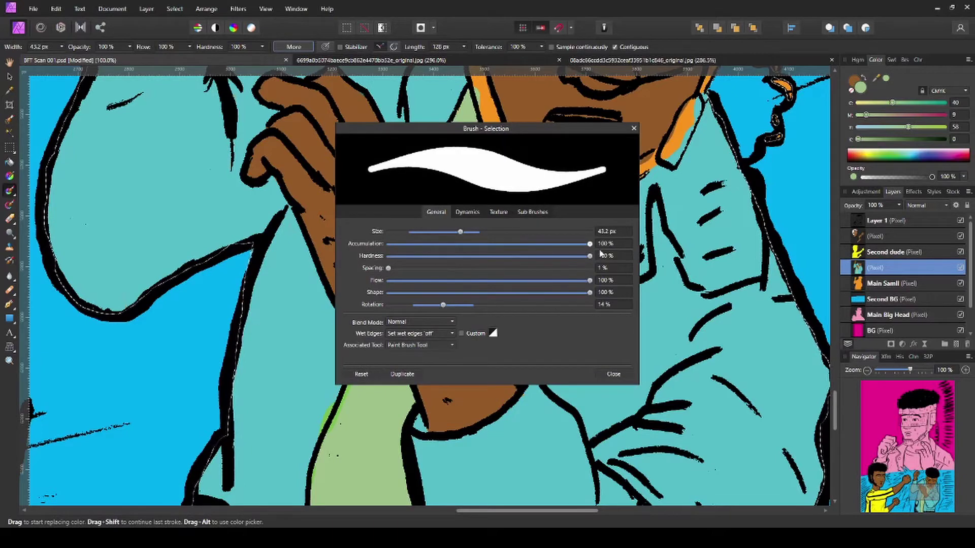
{"action": "left_click_drag", "start_coordinate": [460, 232], "coordinate": [416, 231]}
{"action": "left_click_drag", "start_coordinate": [636, 280], "coordinate": [609, 281]}
{"action": "left_click_drag", "start_coordinate": [589, 292], "coordinate": [577, 293]}
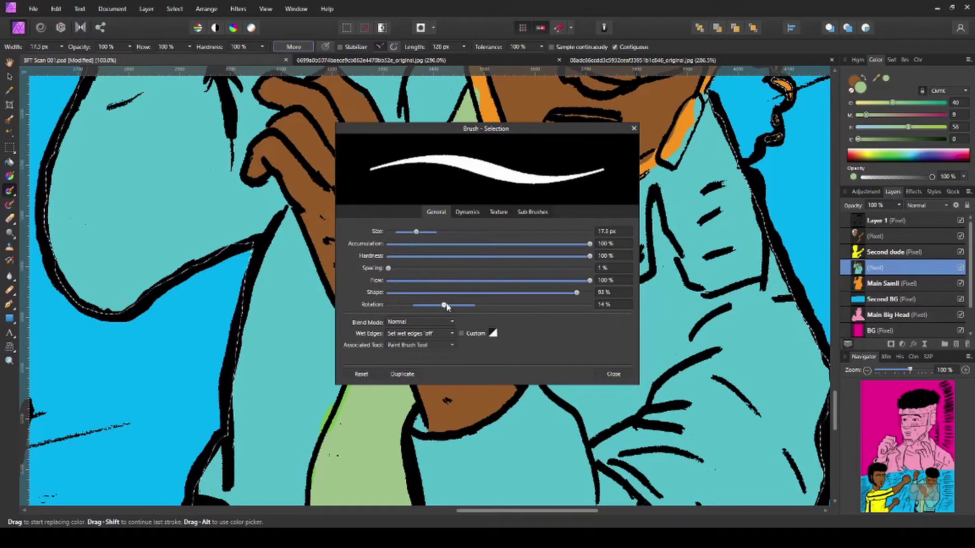
Review the brush's wet edges, associated tool, dynamics and texture settings, and close the brush editor
{"action": "left_click", "coordinate": [420, 334]}
{"action": "left_click", "coordinate": [438, 343]}
{"action": "left_click", "coordinate": [421, 345]}
{"action": "left_click", "coordinate": [416, 367]}
{"action": "left_click", "coordinate": [467, 212]}
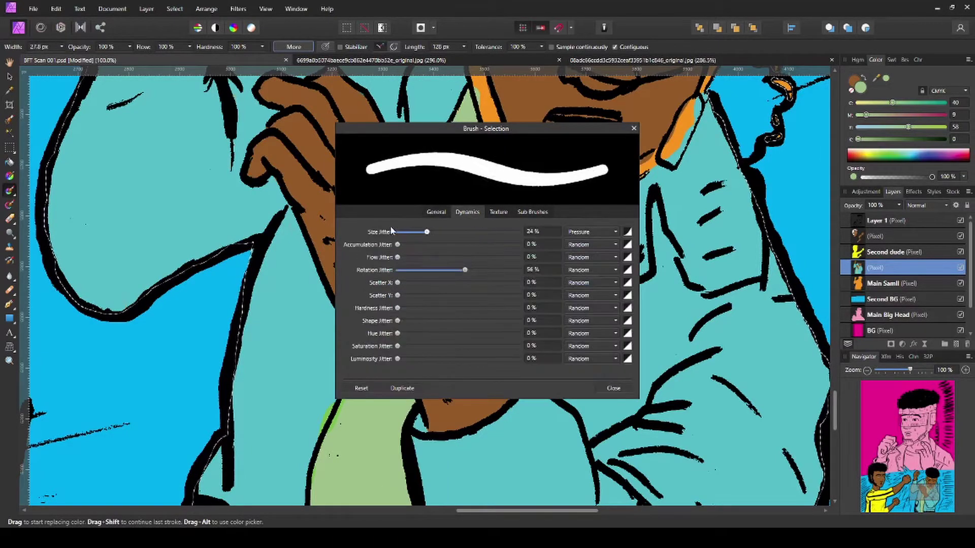
{"action": "left_click", "coordinate": [503, 213]}
{"action": "left_click", "coordinate": [613, 351]}
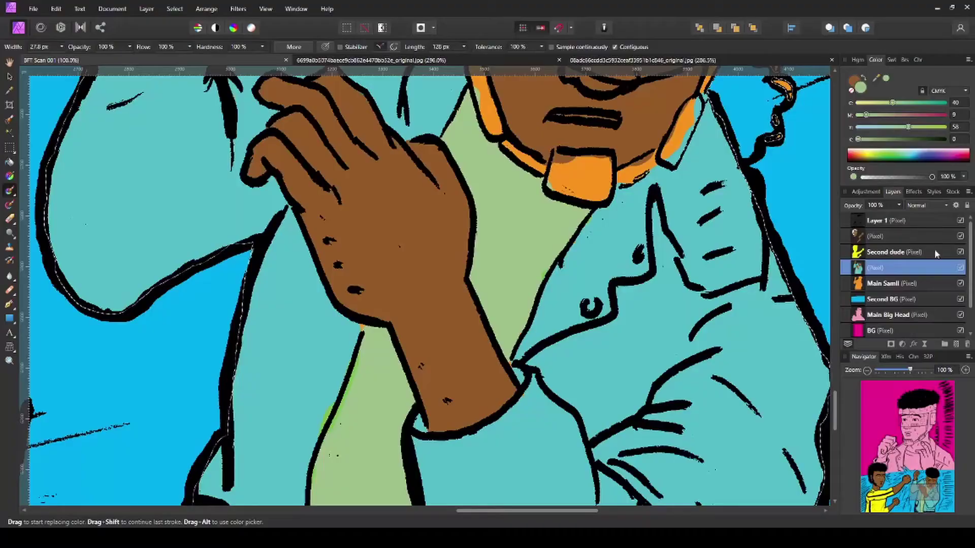
Switch to a 28.6 px Paint Brush and clean up the stray green along the shirt and jacket outlines
{"action": "left_click", "coordinate": [911, 59]}
{"action": "scroll", "coordinate": [898, 203], "scroll_direction": "up", "scroll_amount": 5}
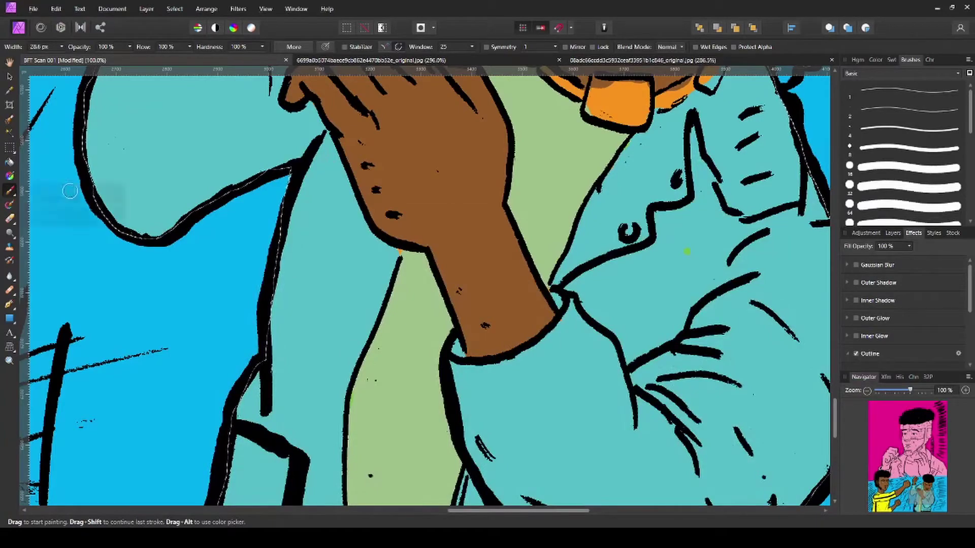
{"action": "scroll", "coordinate": [567, 263], "scroll_direction": "up", "scroll_amount": 3}
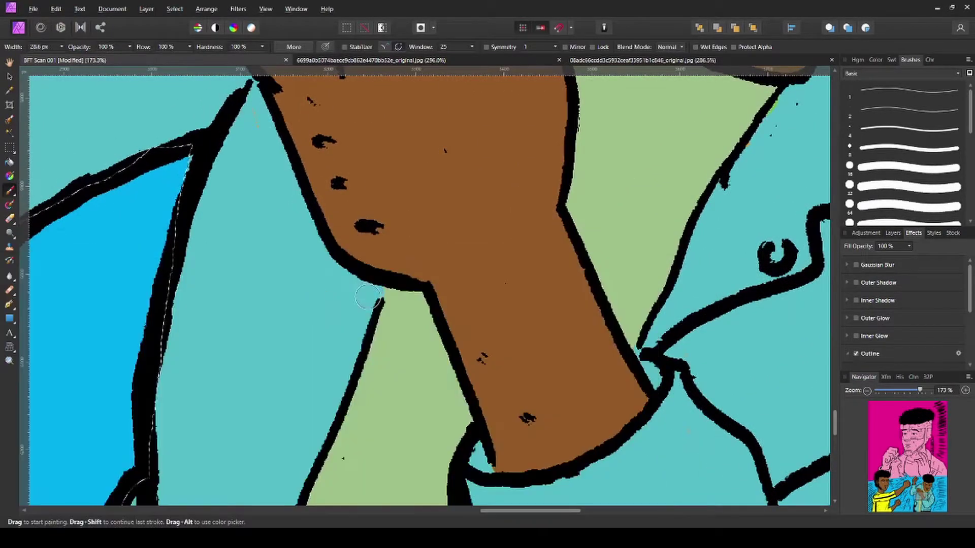
{"action": "scroll", "coordinate": [335, 348], "scroll_direction": "up", "scroll_amount": 5}
{"action": "scroll", "coordinate": [177, 434], "scroll_direction": "down", "scroll_amount": 3}
{"action": "scroll", "coordinate": [250, 371], "scroll_direction": "left", "scroll_amount": 3}
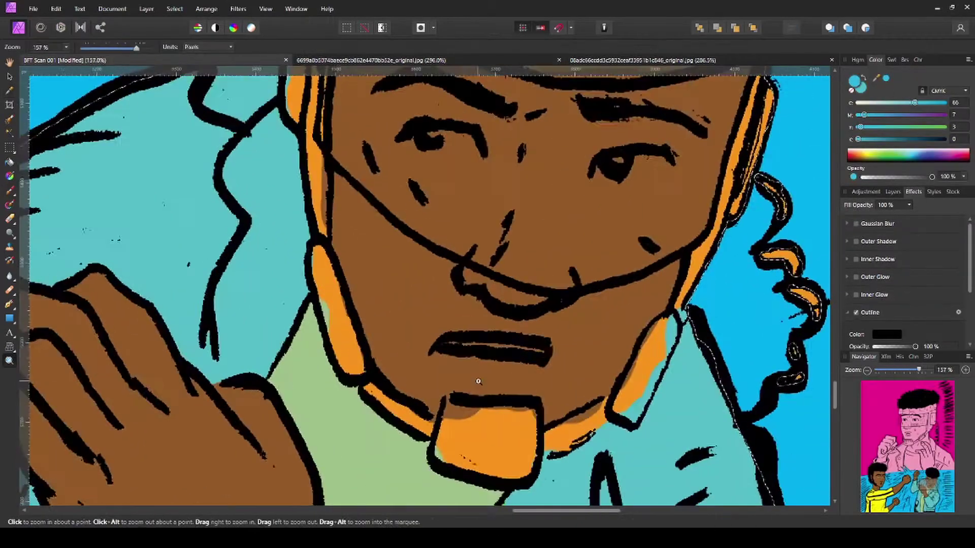
Try the jacket's light teal on the small boxer's chin guard and lower headgear straps
{"action": "key", "text": "b"}
{"action": "mouse_move", "coordinate": [330, 284]}
{"action": "left_mouse_down"}
{"action": "mouse_move", "coordinate": [386, 401]}
{"action": "mouse_move", "coordinate": [452, 416]}
{"action": "mouse_move", "coordinate": [468, 462]}
{"action": "mouse_move", "coordinate": [491, 428]}
{"action": "left_mouse_up"}
{"action": "scroll", "coordinate": [491, 428], "scroll_direction": "down", "scroll_amount": 3}
{"action": "scroll", "coordinate": [492, 428], "scroll_direction": "right", "scroll_amount": 3}
{"action": "left_click_drag", "start_coordinate": [442, 388], "coordinate": [456, 378]}
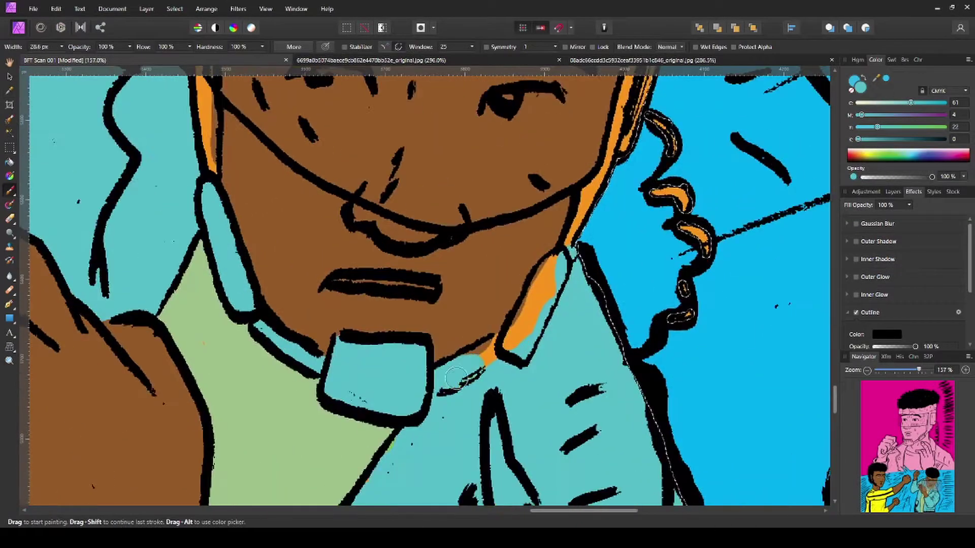
{"action": "scroll", "coordinate": [556, 267], "scroll_direction": "up", "scroll_amount": 3}
{"action": "scroll", "coordinate": [556, 266], "scroll_direction": "right", "scroll_amount": 2}
{"action": "left_click_drag", "start_coordinate": [490, 333], "coordinate": [465, 388]}
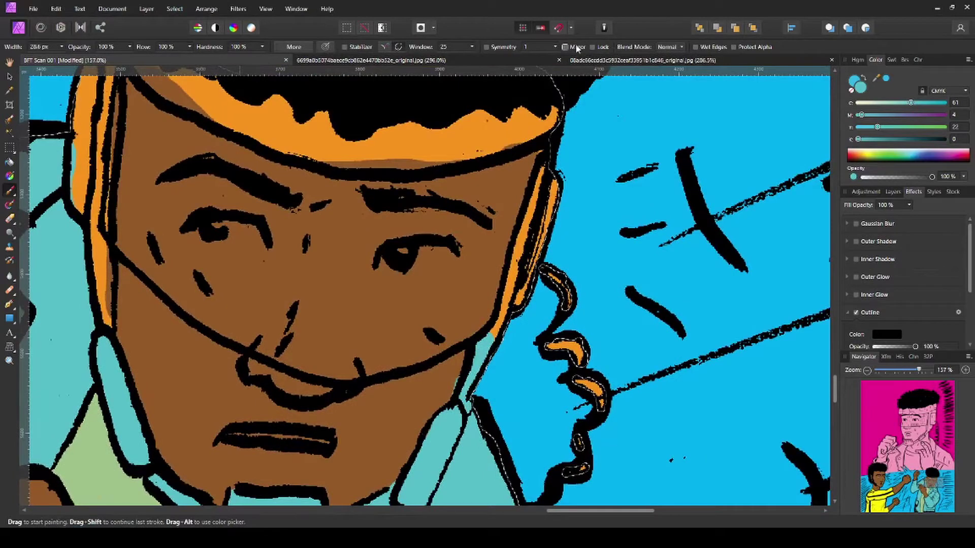
Try the same light teal on the small boxer's headband and upper side strap
{"action": "mouse_move", "coordinate": [546, 299]}
{"action": "left_mouse_down"}
{"action": "mouse_move", "coordinate": [528, 229]}
{"action": "mouse_move", "coordinate": [464, 265]}
{"action": "mouse_move", "coordinate": [308, 267]}
{"action": "left_mouse_up"}
{"action": "scroll", "coordinate": [528, 228], "scroll_direction": "up", "scroll_amount": 3}
{"action": "scroll", "coordinate": [308, 267], "scroll_direction": "left", "scroll_amount": 3}
{"action": "scroll", "coordinate": [309, 267], "scroll_direction": "up", "scroll_amount": 1}
{"action": "left_click_drag", "start_coordinate": [294, 217], "coordinate": [275, 228]}
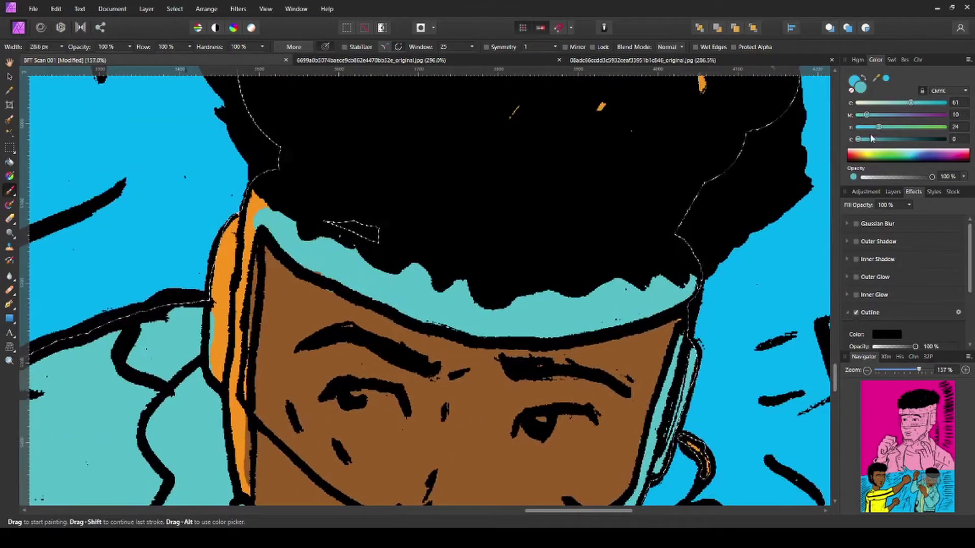
Mix a darker teal of CMYK 78, 14, 31, 0 and repaint the small boxer's headband with it
{"action": "left_click_drag", "start_coordinate": [911, 103], "coordinate": [923, 103]}
{"action": "mouse_move", "coordinate": [408, 304]}
{"action": "left_mouse_down"}
{"action": "mouse_move", "coordinate": [327, 264]}
{"action": "mouse_move", "coordinate": [246, 261]}
{"action": "mouse_move", "coordinate": [218, 355]}
{"action": "mouse_move", "coordinate": [230, 336]}
{"action": "mouse_move", "coordinate": [457, 217]}
{"action": "mouse_move", "coordinate": [403, 239]}
{"action": "mouse_move", "coordinate": [611, 277]}
{"action": "mouse_move", "coordinate": [599, 378]}
{"action": "left_mouse_up"}
{"action": "left_click", "coordinate": [402, 239], "text": "alt"}
{"action": "scroll", "coordinate": [417, 265], "scroll_direction": "down", "scroll_amount": 2}
{"action": "left_click", "coordinate": [416, 265], "text": "alt"}
{"action": "scroll", "coordinate": [599, 379], "scroll_direction": "down", "scroll_amount": 3}
Reduce the brush to 12.7 px and repaint the side strap, chin strap and chin guard in the darker teal
{"action": "key", "text": "bracketleft"}
{"action": "key", "text": "bracketleft"}
{"action": "key", "text": "bracketleft"}
{"action": "mouse_move", "coordinate": [617, 276]}
{"action": "left_mouse_down"}
{"action": "mouse_move", "coordinate": [588, 290]}
{"action": "mouse_move", "coordinate": [528, 398]}
{"action": "mouse_move", "coordinate": [528, 447]}
{"action": "left_mouse_up"}
{"action": "scroll", "coordinate": [528, 446], "scroll_direction": "down", "scroll_amount": 3}
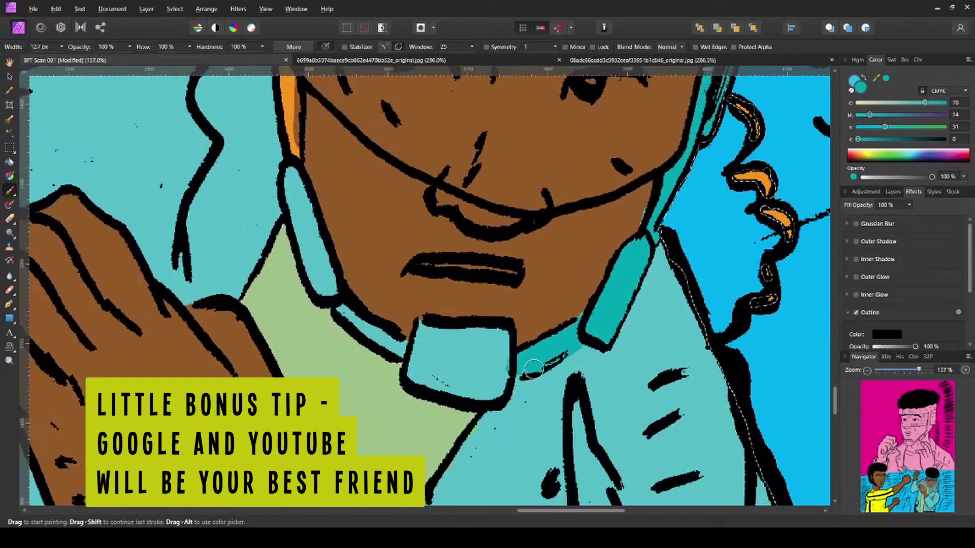
{"action": "left_click_drag", "start_coordinate": [534, 369], "coordinate": [467, 381]}
{"action": "left_click_drag", "start_coordinate": [423, 322], "coordinate": [457, 355]}
Repaint the remaining headgear straps on the other side of the small boxer's face in the darker teal
{"action": "scroll", "coordinate": [457, 355], "scroll_direction": "up", "scroll_amount": 3}
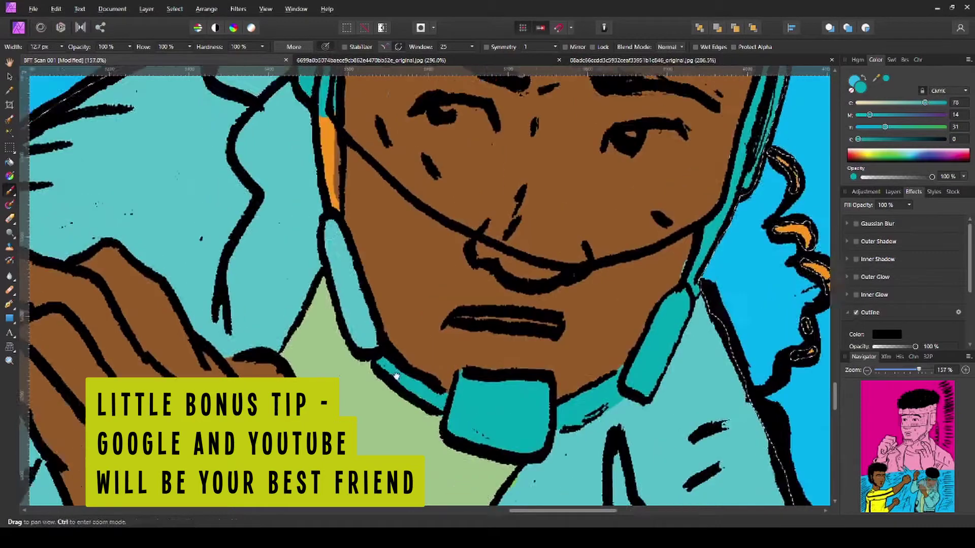
{"action": "mouse_move", "coordinate": [356, 254]}
{"action": "left_mouse_down"}
{"action": "mouse_move", "coordinate": [365, 317]}
{"action": "mouse_move", "coordinate": [392, 362]}
{"action": "left_mouse_up"}
{"action": "scroll", "coordinate": [391, 362], "scroll_direction": "up", "scroll_amount": 2}
{"action": "left_click_drag", "start_coordinate": [350, 248], "coordinate": [357, 345]}
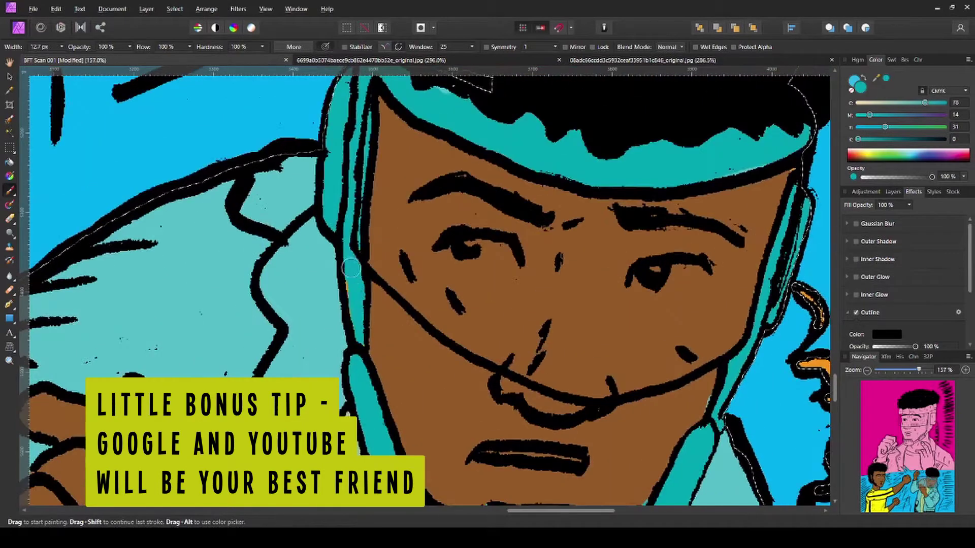
{"action": "scroll", "coordinate": [353, 284], "scroll_direction": "down", "scroll_amount": 5}
{"action": "scroll", "coordinate": [487, 369], "scroll_direction": "down", "scroll_amount": 5}
{"action": "scroll", "coordinate": [488, 369], "scroll_direction": "up", "scroll_amount": 5}
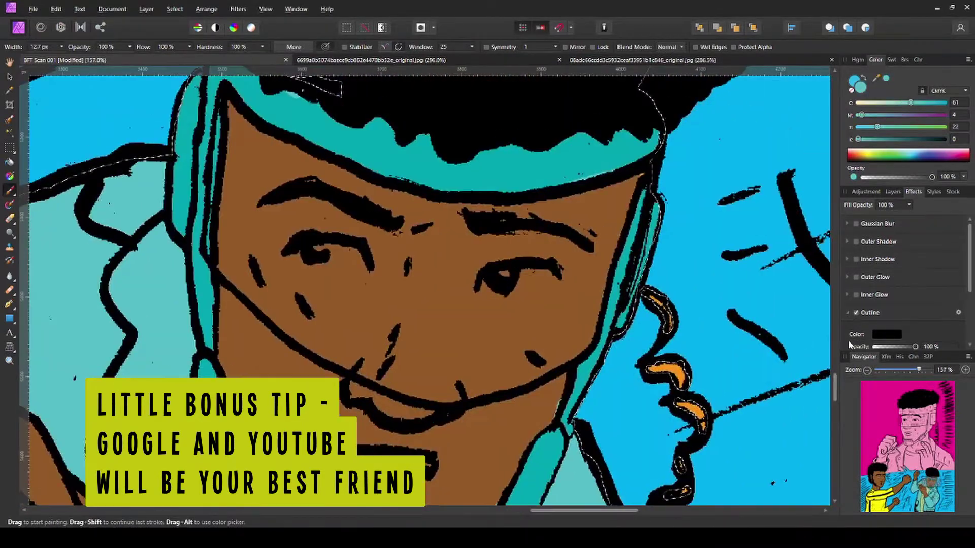
On the unnamed jacket layer above Main Samil, paint the whites of the small boxer's eyes in pure white
{"action": "key", "text": "ctrl+0"}
{"action": "key", "text": "z"}
{"action": "left_click", "coordinate": [457, 310]}
{"action": "left_click", "coordinate": [893, 192]}
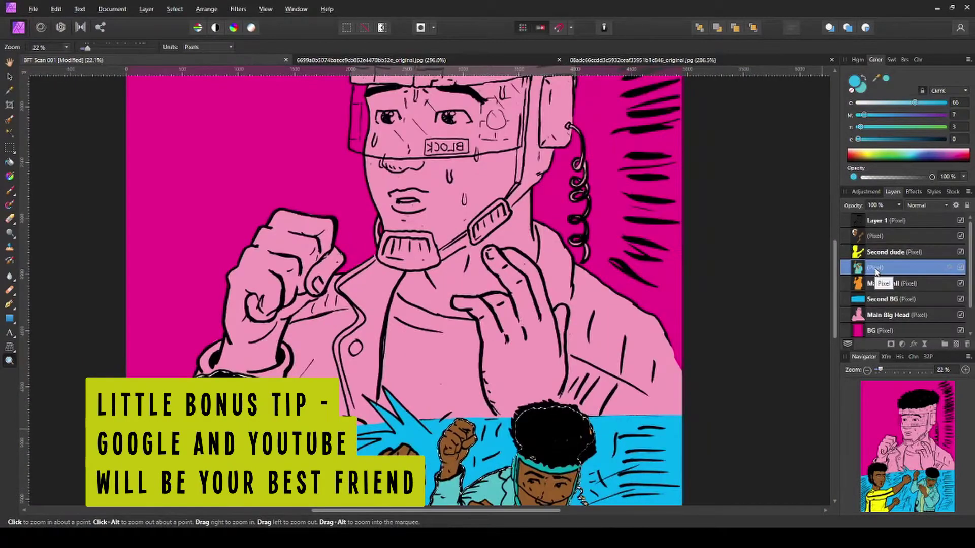
{"action": "key", "text": "b"}
{"action": "scroll", "coordinate": [493, 333], "scroll_direction": "up", "scroll_amount": 3}
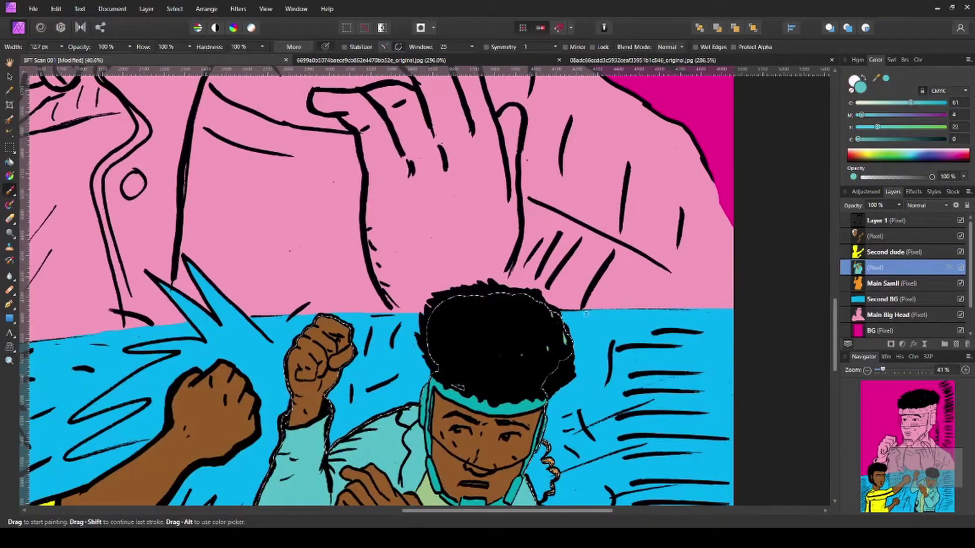
{"action": "scroll", "coordinate": [478, 405], "scroll_direction": "up", "scroll_amount": 6}
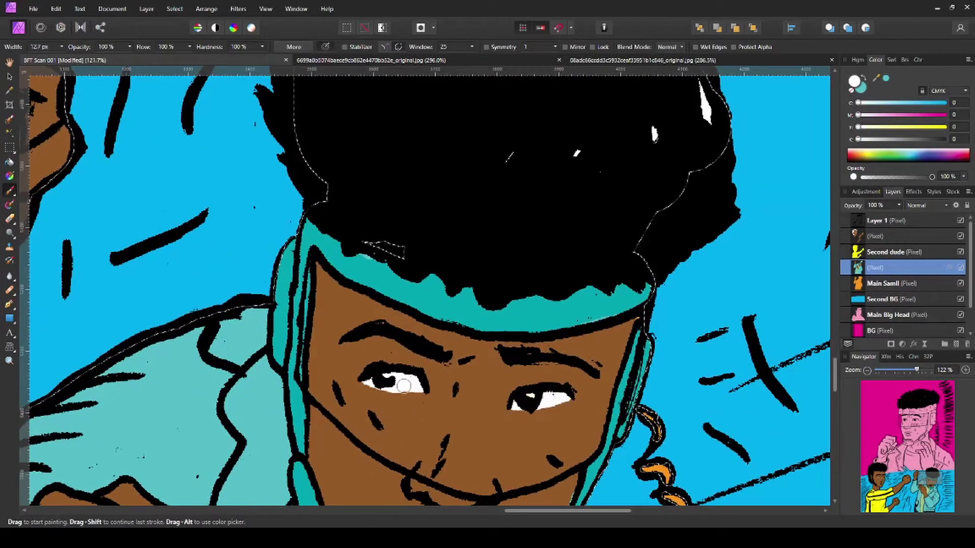
{"action": "scroll", "coordinate": [457, 330], "scroll_direction": "down", "scroll_amount": 5}
{"action": "key", "text": "ctrl+0"}
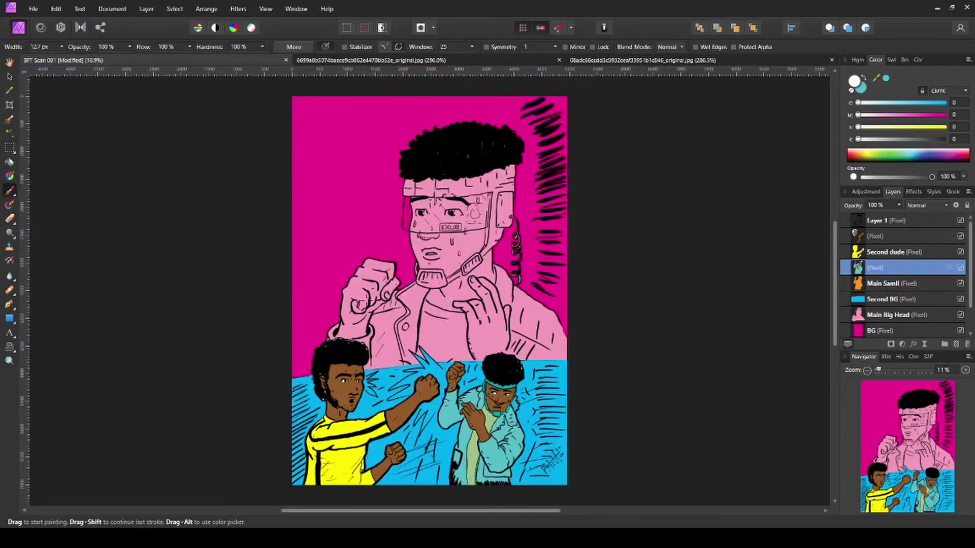
On a new pixel layer above Main Big Head, paint the large character's jacket in the small boxer's light teal
{"action": "key", "text": "z"}
{"action": "left_click_drag", "start_coordinate": [519, 361], "coordinate": [770, 284]}
{"action": "scroll", "coordinate": [609, 325], "scroll_direction": "down", "scroll_amount": 5}
{"action": "key", "text": "i"}
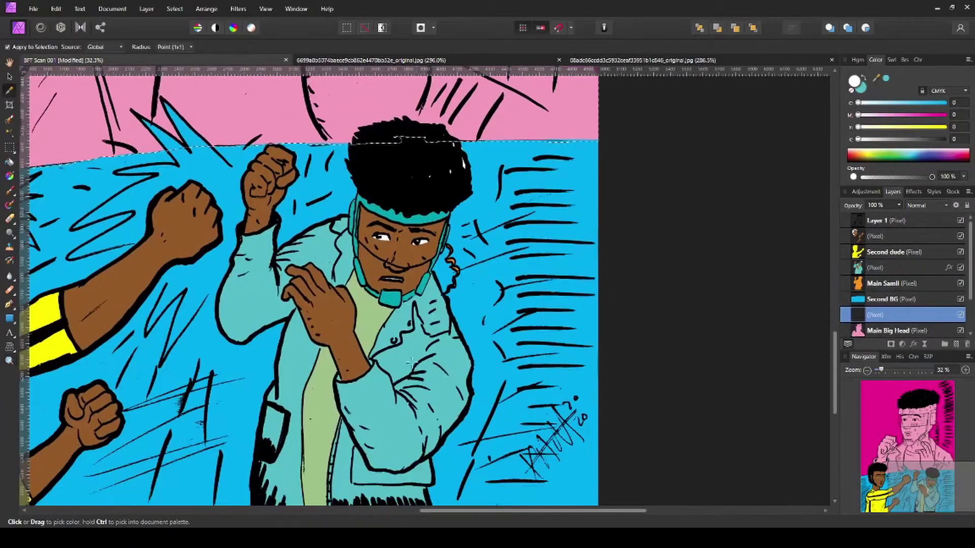
{"action": "key", "text": "b"}
{"action": "scroll", "coordinate": [457, 253], "scroll_direction": "up", "scroll_amount": 5}
{"action": "mouse_move", "coordinate": [349, 446]}
{"action": "left_mouse_down"}
{"action": "mouse_move", "coordinate": [457, 315]}
{"action": "mouse_move", "coordinate": [373, 271]}
{"action": "left_mouse_up"}
{"action": "scroll", "coordinate": [386, 228], "scroll_direction": "up", "scroll_amount": 3}
{"action": "scroll", "coordinate": [305, 264], "scroll_direction": "left", "scroll_amount": 10}
{"action": "scroll", "coordinate": [305, 264], "scroll_direction": "down", "scroll_amount": 4}
{"action": "mouse_move", "coordinate": [264, 304]}
{"action": "left_mouse_down"}
{"action": "mouse_move", "coordinate": [152, 283]}
{"action": "mouse_move", "coordinate": [373, 292]}
{"action": "mouse_move", "coordinate": [373, 153]}
{"action": "mouse_move", "coordinate": [300, 356]}
{"action": "left_mouse_up"}
{"action": "mouse_move", "coordinate": [571, 489]}
{"action": "left_mouse_down"}
{"action": "mouse_move", "coordinate": [357, 311]}
{"action": "mouse_move", "coordinate": [357, 240]}
{"action": "mouse_move", "coordinate": [390, 475]}
{"action": "left_mouse_up"}
Paint the large character's open palm brown, reducing the brush to 62.2 px to fill the little finger
{"action": "left_click_drag", "start_coordinate": [368, 294], "coordinate": [373, 365]}
{"action": "left_click_drag", "start_coordinate": [467, 350], "coordinate": [487, 391]}
{"action": "scroll", "coordinate": [467, 366], "scroll_direction": "up", "scroll_amount": 3}
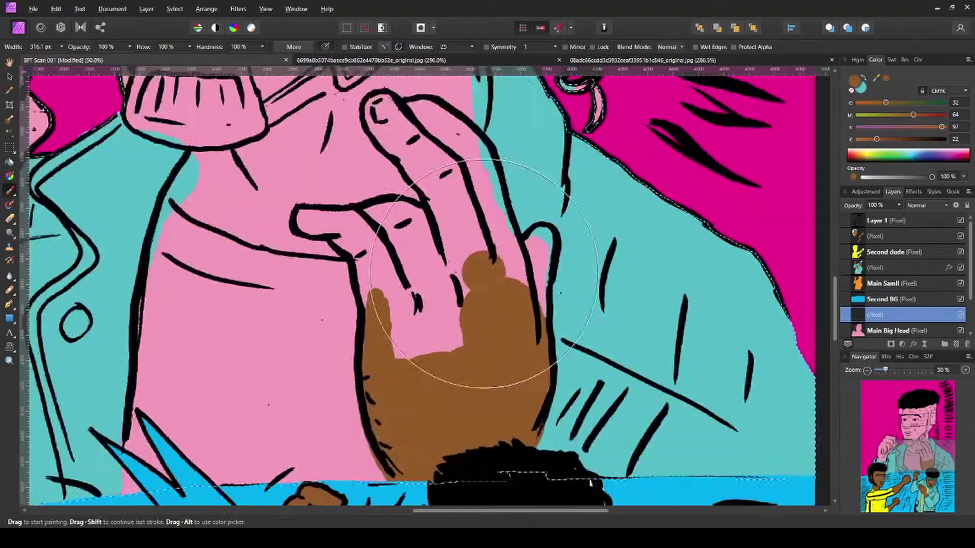
{"action": "key", "text": "bracketleft"}
{"action": "key", "text": "bracketleft"}
{"action": "key", "text": "bracketleft"}
{"action": "key", "text": "bracketleft"}
{"action": "key", "text": "bracketleft"}
{"action": "mouse_move", "coordinate": [577, 234]}
{"action": "left_mouse_down"}
{"action": "mouse_move", "coordinate": [598, 300]}
{"action": "mouse_move", "coordinate": [594, 330]}
{"action": "left_mouse_up"}
{"action": "scroll", "coordinate": [565, 365], "scroll_direction": "right", "scroll_amount": 3}
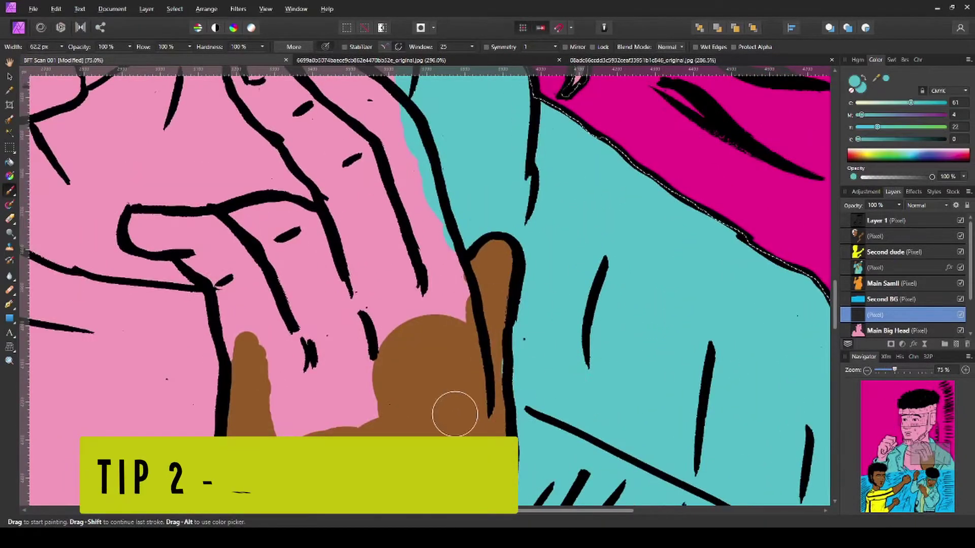
Paint the remaining fingers and thumb of the large character's open hand brown
{"action": "scroll", "coordinate": [483, 422], "scroll_direction": "down", "scroll_amount": 3}
{"action": "scroll", "coordinate": [452, 366], "scroll_direction": "up", "scroll_amount": 5}
{"action": "left_click_drag", "start_coordinate": [503, 203], "coordinate": [487, 300]}
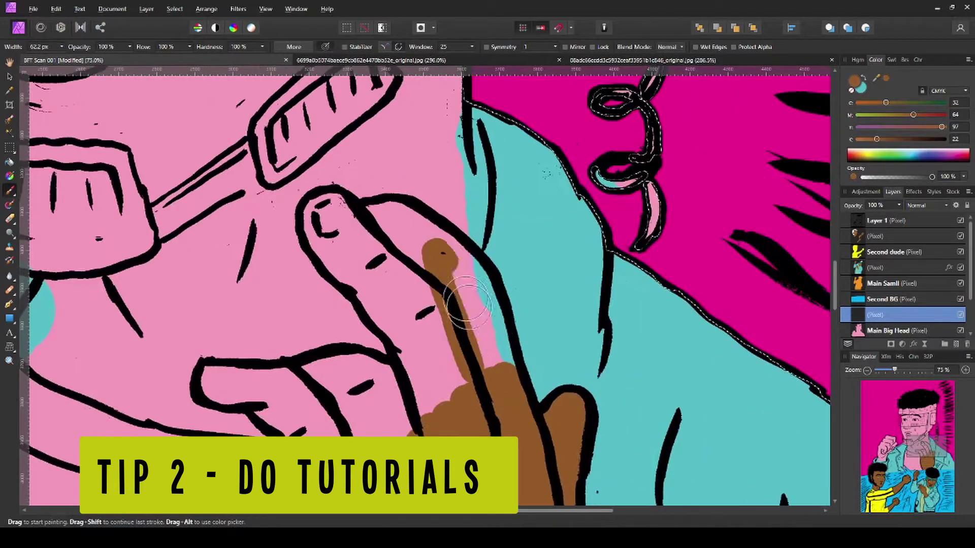
{"action": "mouse_move", "coordinate": [378, 208]}
{"action": "left_mouse_down"}
{"action": "mouse_move", "coordinate": [390, 216]}
{"action": "mouse_move", "coordinate": [325, 244]}
{"action": "mouse_move", "coordinate": [398, 276]}
{"action": "left_mouse_up"}
{"action": "scroll", "coordinate": [416, 279], "scroll_direction": "down", "scroll_amount": 2}
{"action": "scroll", "coordinate": [416, 279], "scroll_direction": "left", "scroll_amount": 1}
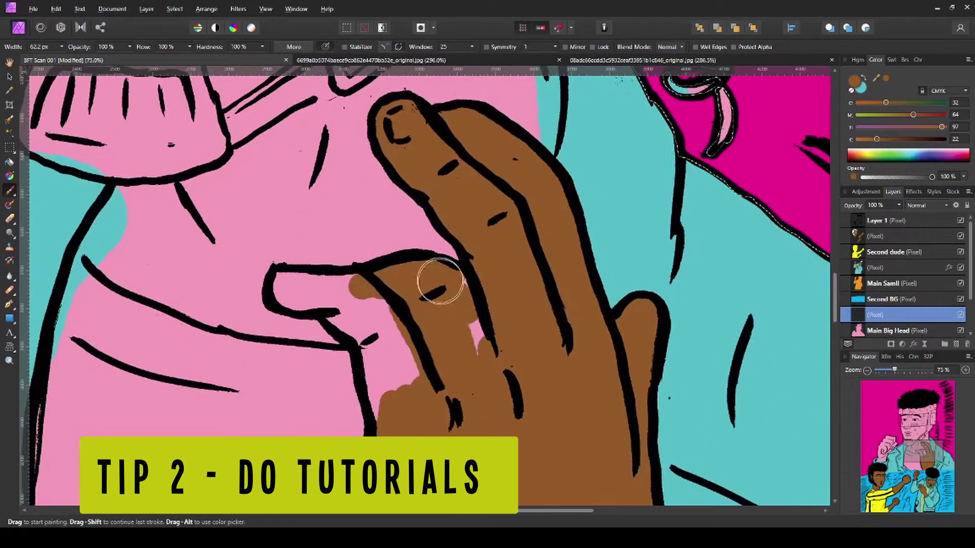
{"action": "scroll", "coordinate": [330, 304], "scroll_direction": "left", "scroll_amount": 4}
{"action": "scroll", "coordinate": [305, 289], "scroll_direction": "up", "scroll_amount": 1}
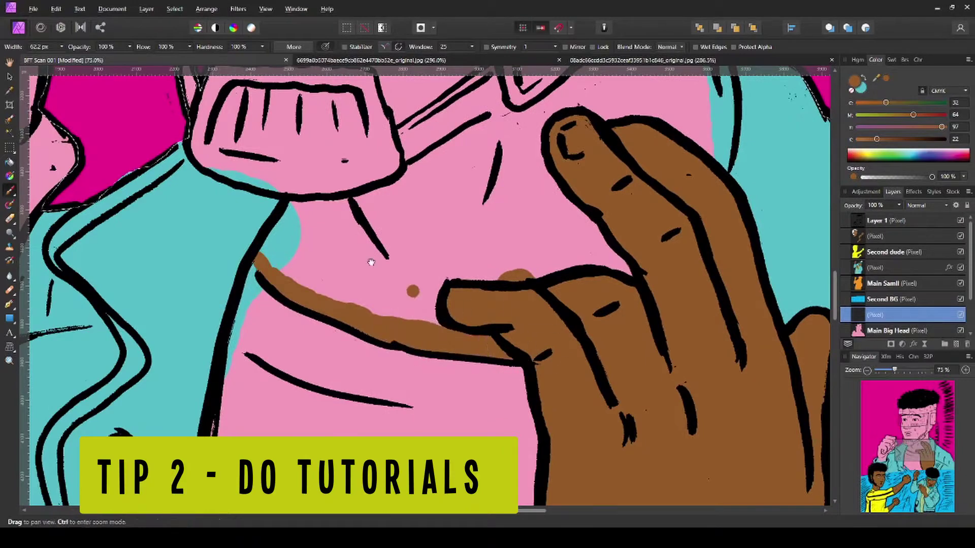
Paint the large character's neck and upper chest brown, from the shirt neckline up to the chin straps
{"action": "scroll", "coordinate": [371, 262], "scroll_direction": "up", "scroll_amount": 3}
{"action": "scroll", "coordinate": [371, 262], "scroll_direction": "left", "scroll_amount": 1}
{"action": "left_click_drag", "start_coordinate": [326, 337], "coordinate": [577, 208]}
{"action": "scroll", "coordinate": [576, 208], "scroll_direction": "up", "scroll_amount": 3}
{"action": "scroll", "coordinate": [576, 208], "scroll_direction": "right", "scroll_amount": 3}
{"action": "mouse_move", "coordinate": [435, 349]}
{"action": "left_mouse_down"}
{"action": "mouse_move", "coordinate": [585, 174]}
{"action": "mouse_move", "coordinate": [594, 355]}
{"action": "mouse_move", "coordinate": [559, 325]}
{"action": "left_mouse_up"}
{"action": "scroll", "coordinate": [500, 300], "scroll_direction": "down", "scroll_amount": 1}
{"action": "scroll", "coordinate": [501, 300], "scroll_direction": "down", "scroll_amount": 4}
{"action": "mouse_move", "coordinate": [501, 300]}
{"action": "left_mouse_down"}
{"action": "mouse_move", "coordinate": [382, 394]}
{"action": "mouse_move", "coordinate": [436, 315]}
{"action": "left_mouse_up"}
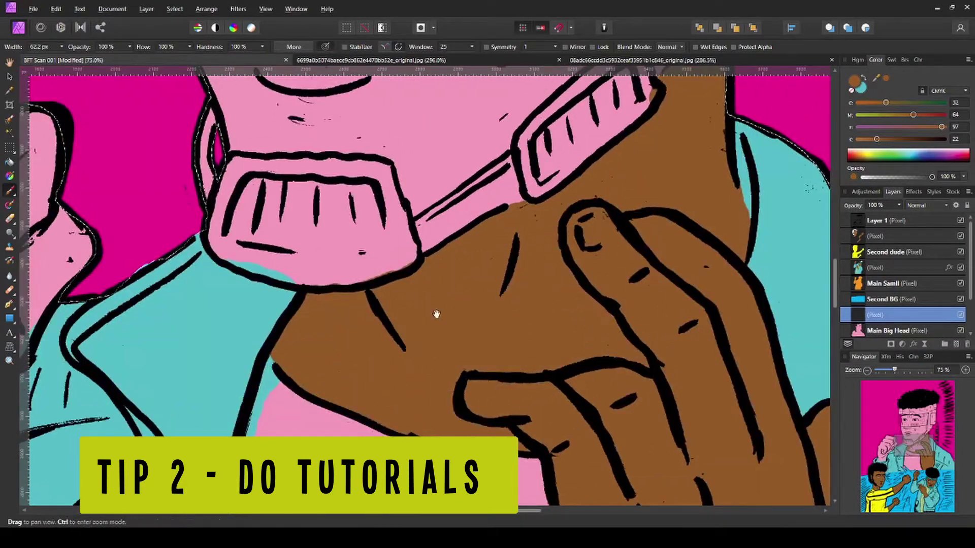
Paint the large character's raised fist and wrist brown
{"action": "scroll", "coordinate": [436, 315], "scroll_direction": "left", "scroll_amount": 8}
{"action": "mouse_move", "coordinate": [348, 316]}
{"action": "left_mouse_down"}
{"action": "mouse_move", "coordinate": [385, 224]}
{"action": "mouse_move", "coordinate": [434, 396]}
{"action": "left_mouse_up"}
{"action": "scroll", "coordinate": [386, 225], "scroll_direction": "up", "scroll_amount": 3}
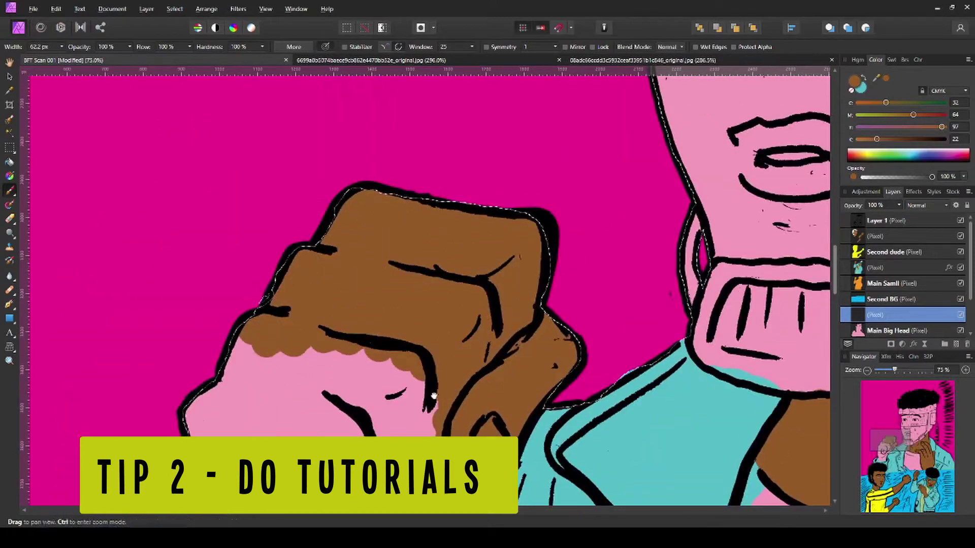
{"action": "scroll", "coordinate": [434, 396], "scroll_direction": "down", "scroll_amount": 4}
{"action": "scroll", "coordinate": [433, 396], "scroll_direction": "left", "scroll_amount": 1}
{"action": "left_click_drag", "start_coordinate": [507, 292], "coordinate": [457, 331]}
{"action": "mouse_move", "coordinate": [444, 347]}
{"action": "left_mouse_down"}
{"action": "mouse_move", "coordinate": [281, 361]}
{"action": "mouse_move", "coordinate": [425, 332]}
{"action": "mouse_move", "coordinate": [320, 351]}
{"action": "mouse_move", "coordinate": [279, 326]}
{"action": "left_mouse_up"}
{"action": "scroll", "coordinate": [414, 109], "scroll_direction": "up", "scroll_amount": 5}
{"action": "mouse_move", "coordinate": [413, 109]}
{"action": "left_mouse_down"}
{"action": "mouse_move", "coordinate": [516, 232]}
{"action": "mouse_move", "coordinate": [298, 307]}
{"action": "mouse_move", "coordinate": [266, 298]}
{"action": "mouse_move", "coordinate": [311, 425]}
{"action": "mouse_move", "coordinate": [353, 310]}
{"action": "mouse_move", "coordinate": [494, 317]}
{"action": "mouse_move", "coordinate": [598, 278]}
{"action": "left_mouse_up"}
Paint brown along the large face's cheek, jaw and the inner edge of the headgear strap
{"action": "scroll", "coordinate": [298, 308], "scroll_direction": "right", "scroll_amount": 10}
{"action": "scroll", "coordinate": [509, 322], "scroll_direction": "up", "scroll_amount": 5}
{"action": "scroll", "coordinate": [261, 290], "scroll_direction": "down", "scroll_amount": 5}
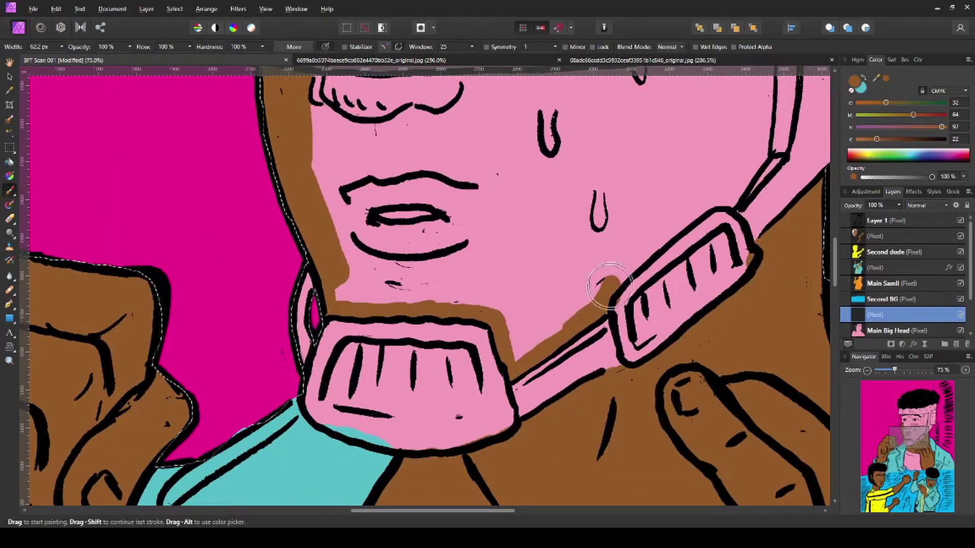
{"action": "scroll", "coordinate": [598, 279], "scroll_direction": "up", "scroll_amount": 3}
{"action": "scroll", "coordinate": [584, 254], "scroll_direction": "up", "scroll_amount": 5}
{"action": "mouse_move", "coordinate": [559, 147]}
{"action": "left_mouse_down"}
{"action": "mouse_move", "coordinate": [556, 274]}
{"action": "mouse_move", "coordinate": [549, 247]}
{"action": "mouse_move", "coordinate": [279, 195]}
{"action": "left_mouse_up"}
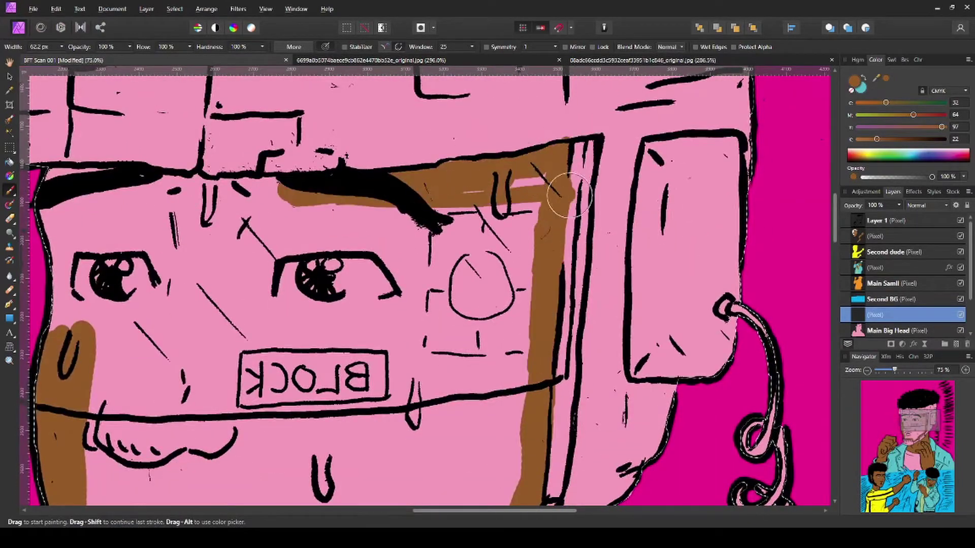
Paint brown across the forehead below the headband and flood fill the rest of the large face
{"action": "scroll", "coordinate": [456, 254], "scroll_direction": "left", "scroll_amount": 8}
{"action": "scroll", "coordinate": [457, 254], "scroll_direction": "up", "scroll_amount": 2}
{"action": "left_click_drag", "start_coordinate": [544, 219], "coordinate": [290, 264]}
{"action": "left_click_drag", "start_coordinate": [442, 224], "coordinate": [518, 244]}
{"action": "key", "text": "g"}
{"action": "left_click", "coordinate": [440, 332]}
{"action": "key", "text": "b"}
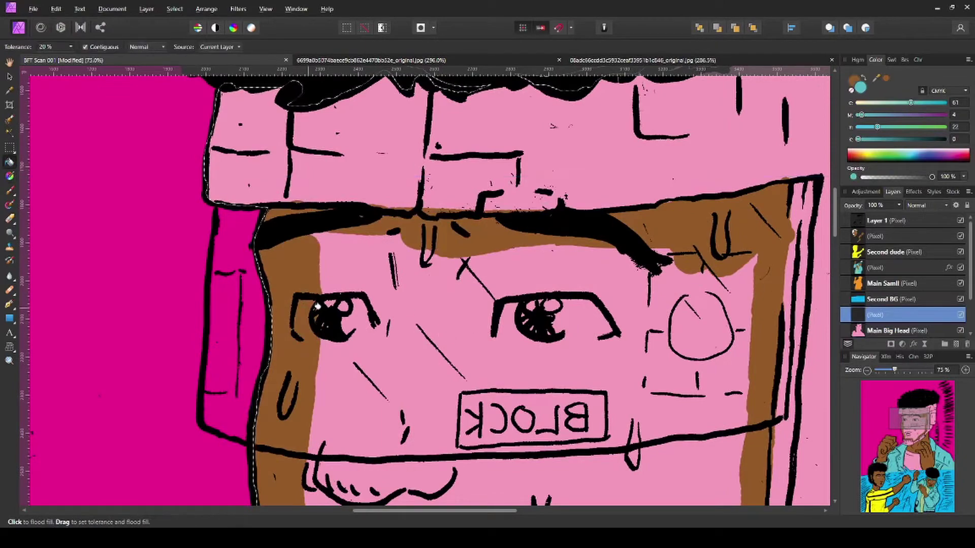
{"action": "left_click_drag", "start_coordinate": [407, 306], "coordinate": [413, 311]}
Sample the small boxer's light green shirt colour and paint the large character's shirt with it
{"action": "scroll", "coordinate": [490, 358], "scroll_direction": "down", "scroll_amount": 5}
{"action": "scroll", "coordinate": [490, 358], "scroll_direction": "down", "scroll_amount": 10}
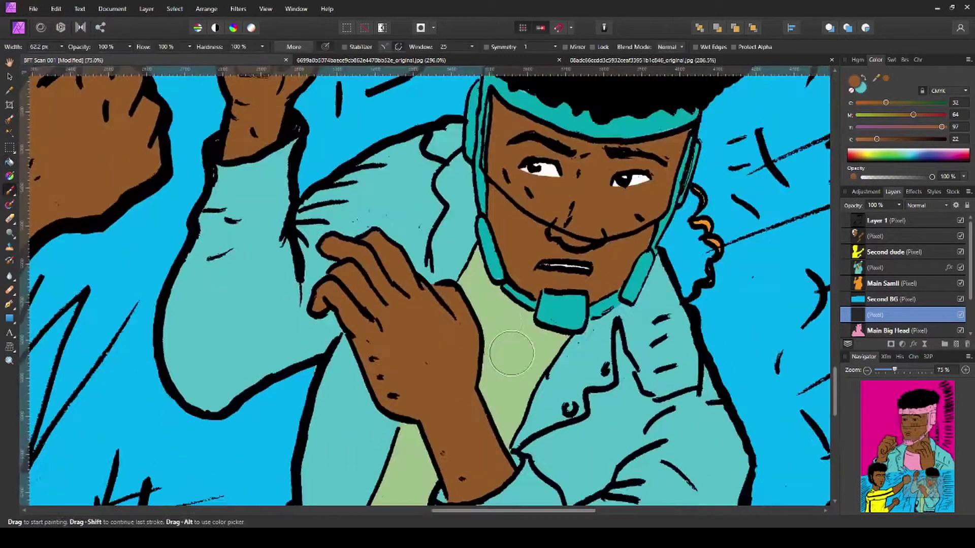
{"action": "left_click", "coordinate": [510, 353], "text": "alt"}
{"action": "scroll", "coordinate": [510, 353], "scroll_direction": "up", "scroll_amount": 5}
{"action": "left_click_drag", "start_coordinate": [441, 427], "coordinate": [432, 285]}
{"action": "scroll", "coordinate": [427, 231], "scroll_direction": "up", "scroll_amount": 3}
{"action": "scroll", "coordinate": [305, 223], "scroll_direction": "left", "scroll_amount": 2}
{"action": "left_click_drag", "start_coordinate": [228, 247], "coordinate": [220, 217]}
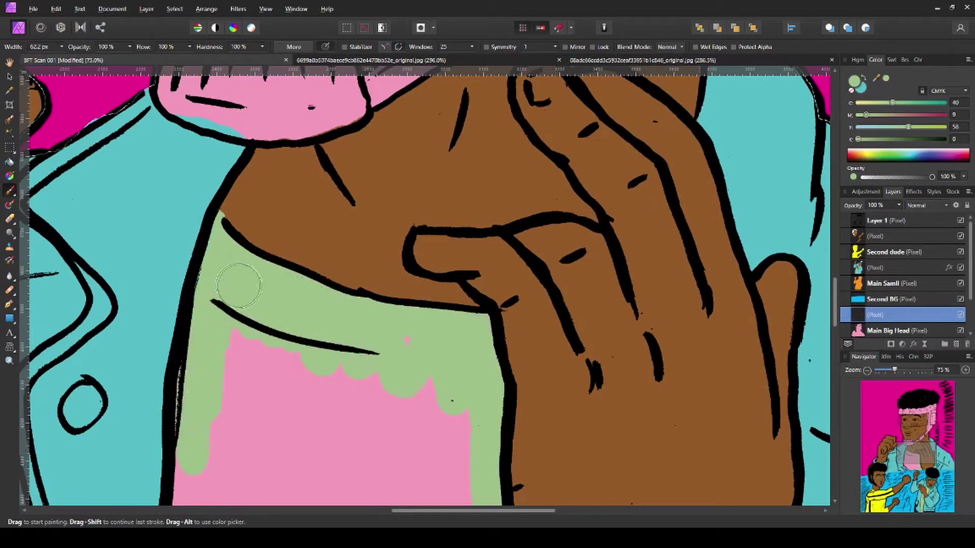
{"action": "left_click_drag", "start_coordinate": [239, 286], "coordinate": [447, 432]}
{"action": "scroll", "coordinate": [298, 294], "scroll_direction": "down", "scroll_amount": 4}
{"action": "scroll", "coordinate": [298, 294], "scroll_direction": "left", "scroll_amount": 2}
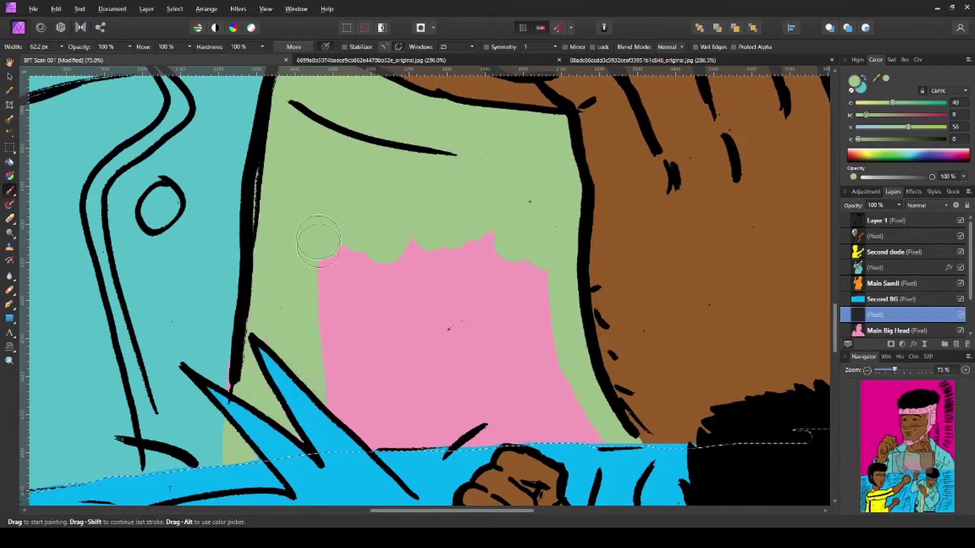
{"action": "scroll", "coordinate": [592, 444], "scroll_direction": "down", "scroll_amount": 2}
Sample the jacket's light teal and touch up the edges of the large character's jacket
{"action": "left_click", "coordinate": [300, 333], "text": "alt"}
{"action": "scroll", "coordinate": [300, 333], "scroll_direction": "up", "scroll_amount": 10}
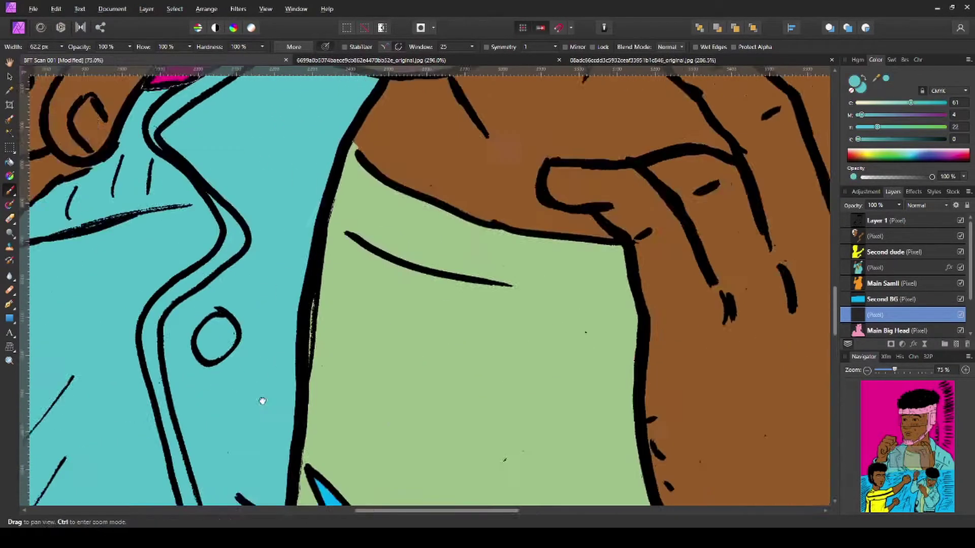
{"action": "scroll", "coordinate": [330, 307], "scroll_direction": "right", "scroll_amount": 3}
{"action": "mouse_move", "coordinate": [330, 308]}
{"action": "left_mouse_down"}
{"action": "mouse_move", "coordinate": [304, 104]}
{"action": "mouse_move", "coordinate": [356, 305]}
{"action": "left_mouse_up"}
Sample the darker headgear teal and paint the large character's lower strap, strap buckle and coiled cord
{"action": "left_click", "coordinate": [325, 102], "text": "alt"}
{"action": "mouse_move", "coordinate": [243, 375]}
{"action": "left_mouse_down"}
{"action": "mouse_move", "coordinate": [296, 310]}
{"action": "mouse_move", "coordinate": [218, 406]}
{"action": "mouse_move", "coordinate": [213, 375]}
{"action": "mouse_move", "coordinate": [389, 252]}
{"action": "left_mouse_up"}
{"action": "scroll", "coordinate": [390, 252], "scroll_direction": "up", "scroll_amount": 3}
{"action": "scroll", "coordinate": [389, 251], "scroll_direction": "right", "scroll_amount": 2}
{"action": "left_click_drag", "start_coordinate": [457, 214], "coordinate": [421, 274]}
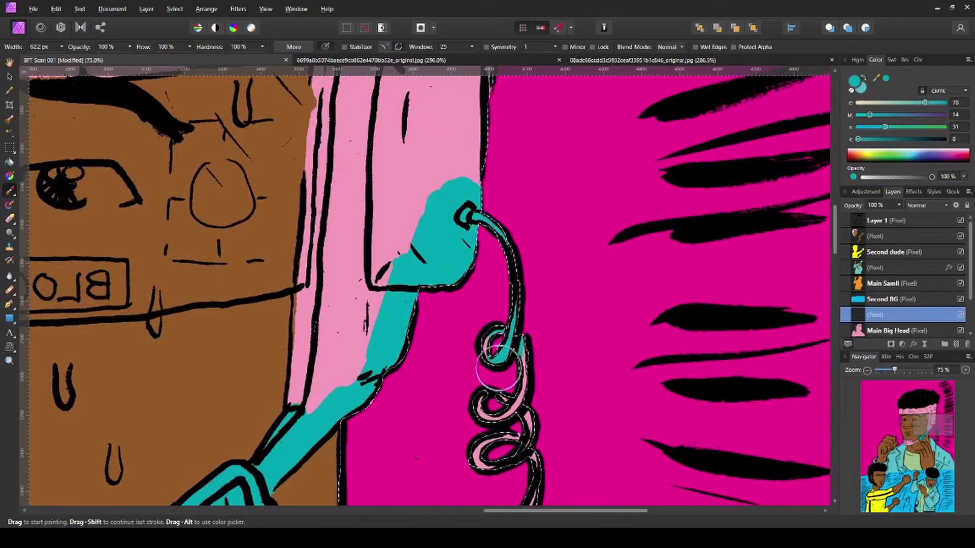
{"action": "scroll", "coordinate": [421, 274], "scroll_direction": "down", "scroll_amount": 3}
{"action": "scroll", "coordinate": [422, 274], "scroll_direction": "right", "scroll_amount": 2}
Paint the large headgear's side straps, ear guard and adjoining end of the headband in the darker teal
{"action": "scroll", "coordinate": [312, 335], "scroll_direction": "up", "scroll_amount": 4}
{"action": "scroll", "coordinate": [312, 335], "scroll_direction": "left", "scroll_amount": 2}
{"action": "scroll", "coordinate": [312, 336], "scroll_direction": "down", "scroll_amount": 3}
{"action": "scroll", "coordinate": [305, 387], "scroll_direction": "up", "scroll_amount": 5}
{"action": "scroll", "coordinate": [305, 387], "scroll_direction": "left", "scroll_amount": 2}
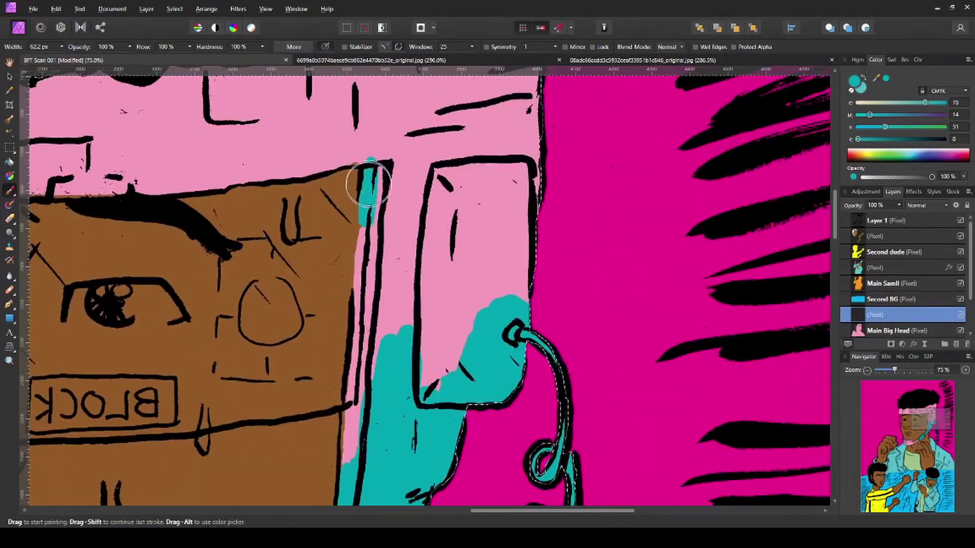
{"action": "mouse_move", "coordinate": [358, 184]}
{"action": "left_mouse_down"}
{"action": "mouse_move", "coordinate": [358, 408]}
{"action": "mouse_move", "coordinate": [389, 254]}
{"action": "mouse_move", "coordinate": [516, 264]}
{"action": "left_mouse_up"}
{"action": "scroll", "coordinate": [517, 264], "scroll_direction": "up", "scroll_amount": 5}
{"action": "mouse_move", "coordinate": [508, 177]}
{"action": "left_mouse_down"}
{"action": "mouse_move", "coordinate": [457, 355]}
{"action": "mouse_move", "coordinate": [349, 295]}
{"action": "left_mouse_up"}
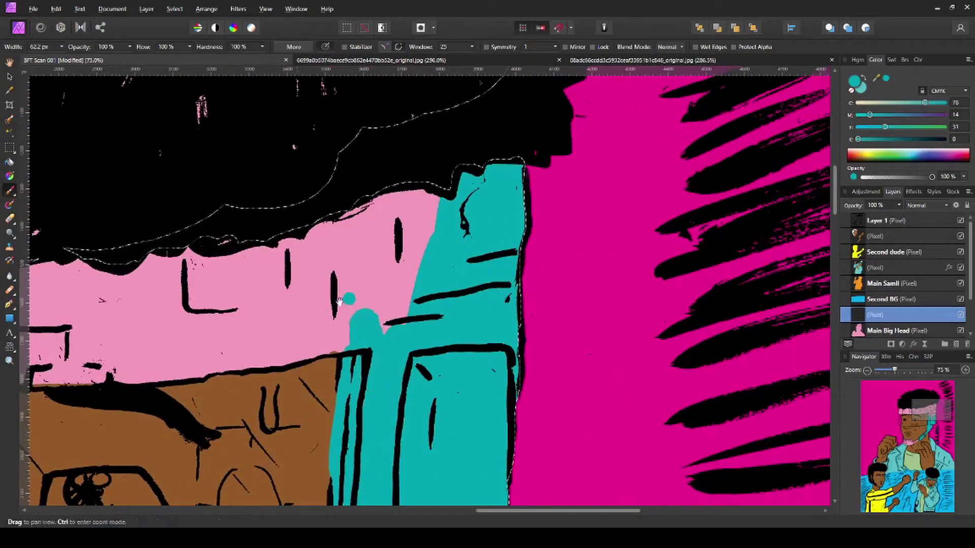
Paint the rest of the large character's headband in the darker teal
{"action": "scroll", "coordinate": [348, 294], "scroll_direction": "left", "scroll_amount": 3}
{"action": "left_click_drag", "start_coordinate": [339, 330], "coordinate": [569, 285]}
{"action": "left_click_drag", "start_coordinate": [396, 244], "coordinate": [591, 163]}
{"action": "scroll", "coordinate": [591, 163], "scroll_direction": "left", "scroll_amount": 5}
{"action": "mouse_move", "coordinate": [660, 278]}
{"action": "left_mouse_down"}
{"action": "mouse_move", "coordinate": [472, 283]}
{"action": "mouse_move", "coordinate": [620, 304]}
{"action": "mouse_move", "coordinate": [566, 283]}
{"action": "mouse_move", "coordinate": [290, 253]}
{"action": "mouse_move", "coordinate": [391, 261]}
{"action": "mouse_move", "coordinate": [675, 243]}
{"action": "mouse_move", "coordinate": [355, 283]}
{"action": "left_mouse_up"}
Sample the headgear teal and cover the remaining pink area of the large character's headband
{"action": "left_click", "coordinate": [348, 320], "text": "alt"}
{"action": "scroll", "coordinate": [347, 320], "scroll_direction": "up", "scroll_amount": 5}
{"action": "scroll", "coordinate": [348, 320], "scroll_direction": "right", "scroll_amount": 5}
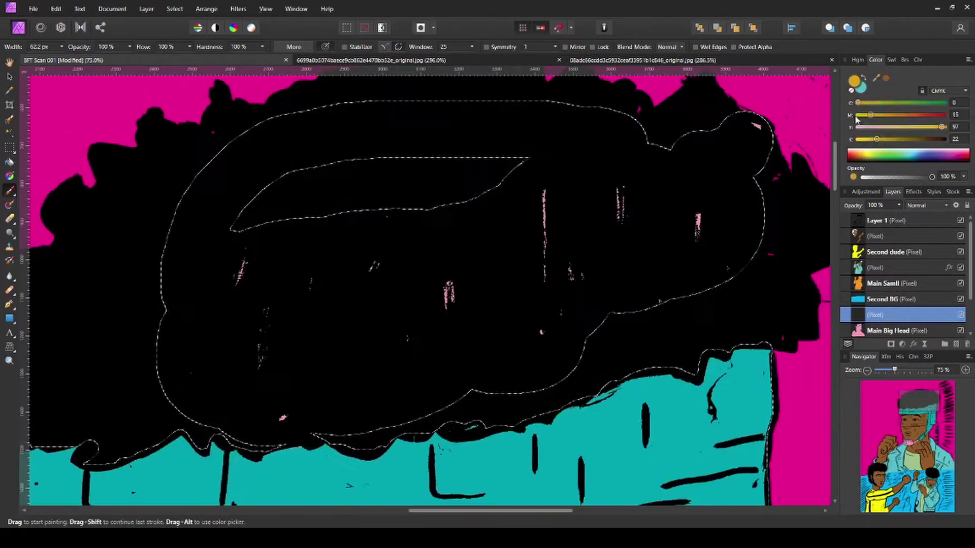
Paint the whites of the large character's eyes and the open mouth in pure white
{"action": "scroll", "coordinate": [265, 353], "scroll_direction": "down", "scroll_amount": 5}
{"action": "scroll", "coordinate": [265, 353], "scroll_direction": "left", "scroll_amount": 3}
{"action": "left_click_drag", "start_coordinate": [447, 254], "coordinate": [524, 245]}
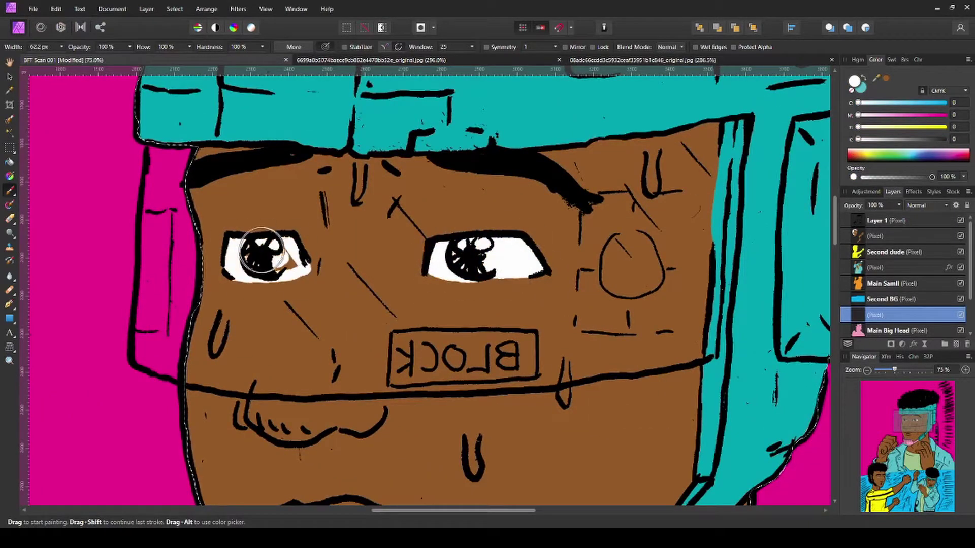
{"action": "scroll", "coordinate": [262, 250], "scroll_direction": "down", "scroll_amount": 4}
{"action": "left_click_drag", "start_coordinate": [309, 371], "coordinate": [355, 366]}
{"action": "scroll", "coordinate": [350, 368], "scroll_direction": "up", "scroll_amount": 3}
{"action": "scroll", "coordinate": [350, 369], "scroll_direction": "right", "scroll_amount": 2}
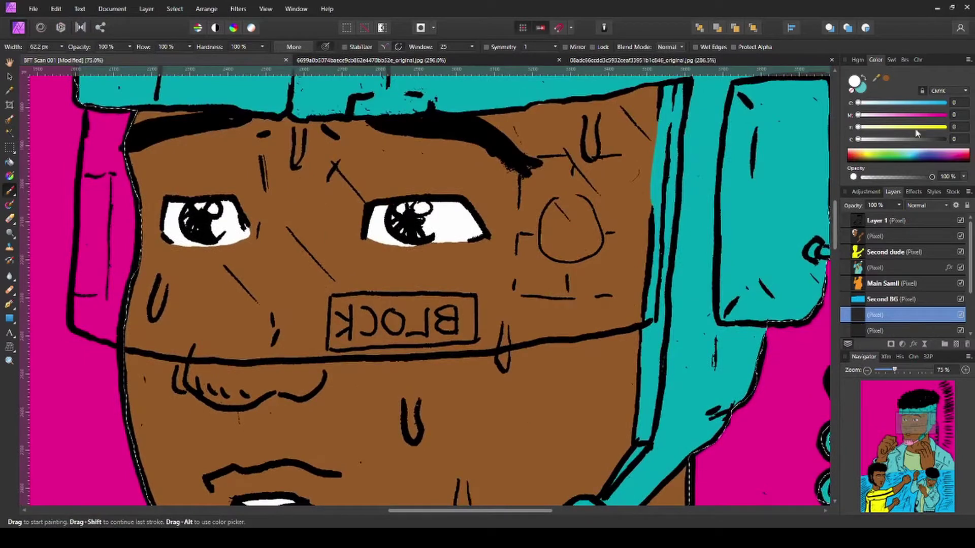
Hide the BG layer and paint the large character's visor outline in 100% magenta on the new layer
{"action": "scroll", "coordinate": [904, 275], "scroll_direction": "down", "scroll_amount": 3}
{"action": "left_click", "coordinate": [960, 299]}
{"action": "left_click_drag", "start_coordinate": [107, 214], "coordinate": [90, 325]}
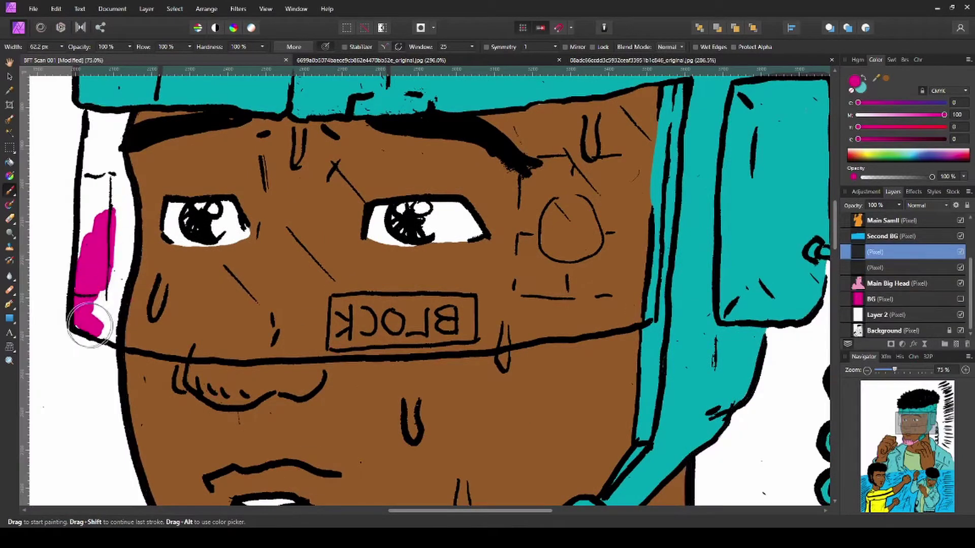
{"action": "mouse_move", "coordinate": [184, 348]}
{"action": "left_mouse_down"}
{"action": "mouse_move", "coordinate": [488, 341]}
{"action": "mouse_move", "coordinate": [578, 312]}
{"action": "mouse_move", "coordinate": [639, 311]}
{"action": "left_mouse_up"}
{"action": "key", "text": "e"}
{"action": "key", "text": "b"}
{"action": "scroll", "coordinate": [642, 243], "scroll_direction": "up", "scroll_amount": 2}
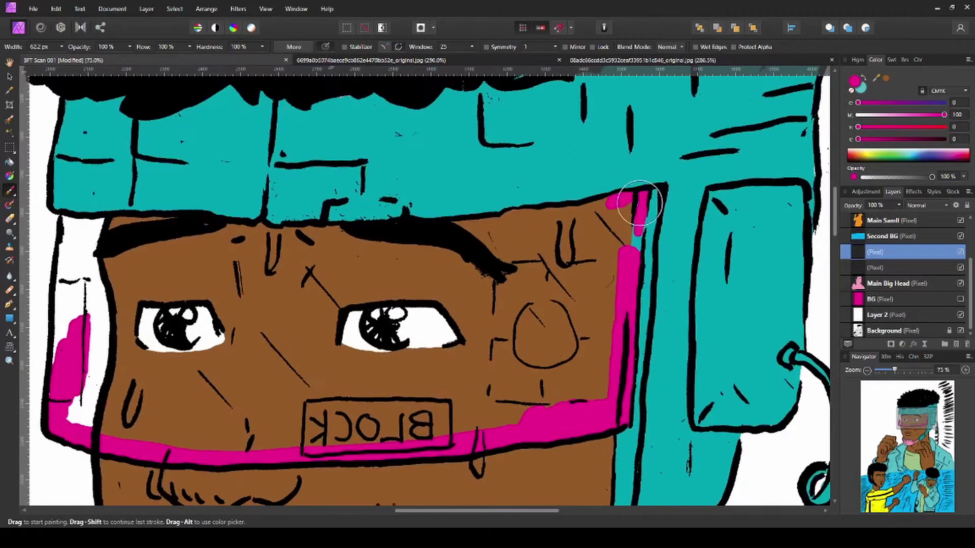
{"action": "scroll", "coordinate": [457, 264], "scroll_direction": "left", "scroll_amount": 4}
{"action": "left_click_drag", "start_coordinate": [253, 189], "coordinate": [257, 274]}
{"action": "mouse_move", "coordinate": [254, 185]}
{"action": "left_mouse_down"}
{"action": "mouse_move", "coordinate": [269, 201]}
{"action": "mouse_move", "coordinate": [370, 194]}
{"action": "mouse_move", "coordinate": [473, 209]}
{"action": "left_mouse_up"}
Flood-fill the large visor with magenta and set its layer's blend mode to Average
{"action": "key", "text": "g"}
{"action": "left_click", "coordinate": [464, 263]}
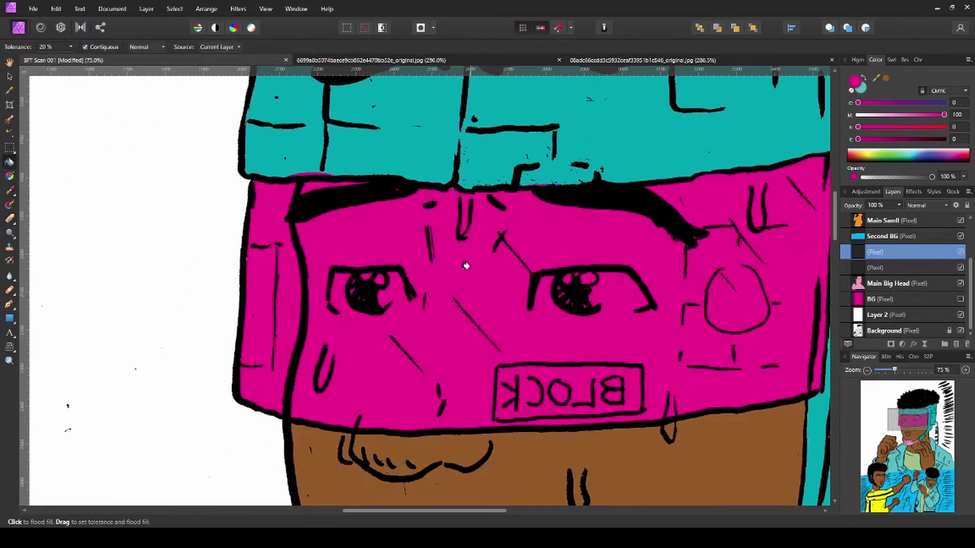
{"action": "key", "text": "e"}
{"action": "key", "text": "g"}
{"action": "left_click", "coordinate": [926, 205]}
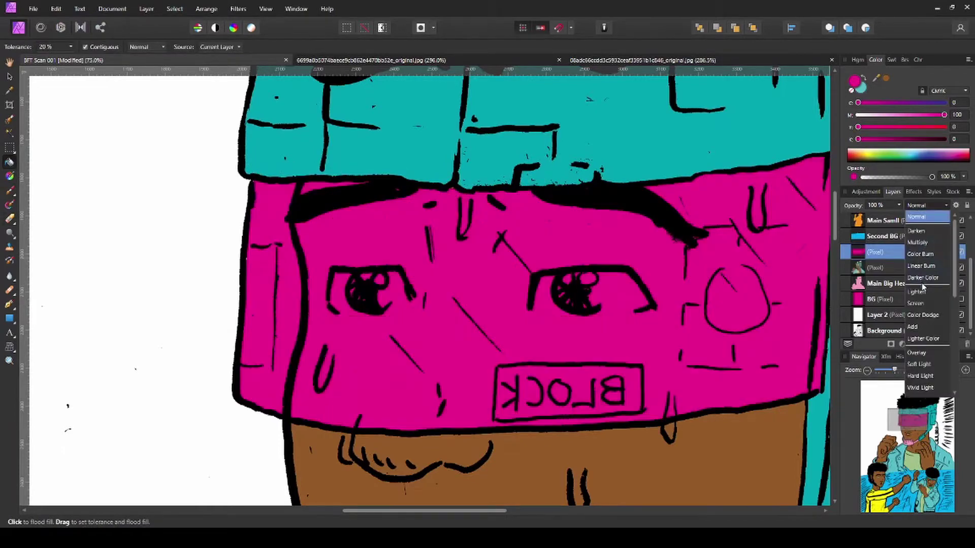
{"action": "scroll", "coordinate": [927, 376], "scroll_direction": "down", "scroll_amount": 5}
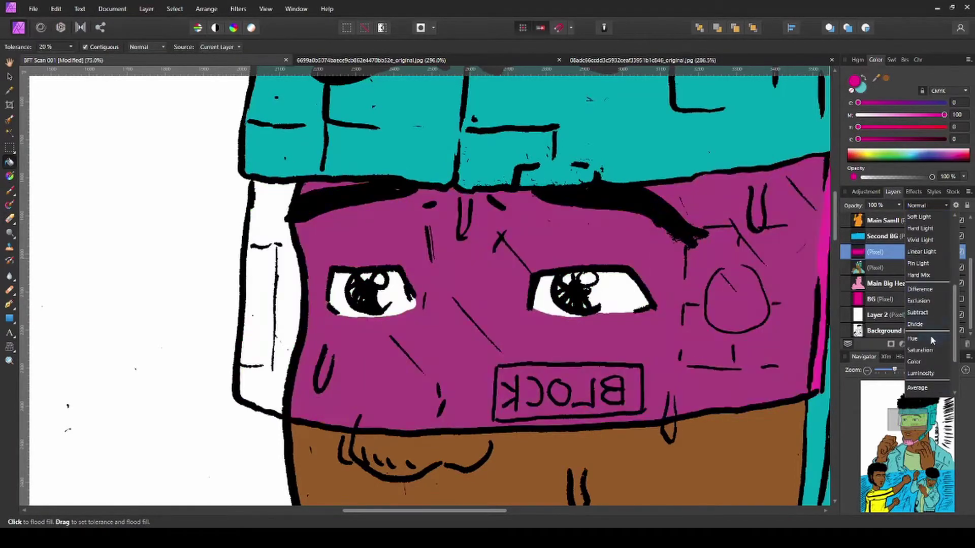
{"action": "left_click", "coordinate": [925, 388]}
{"action": "key", "text": "z"}
{"action": "key", "text": "ctrl+0"}
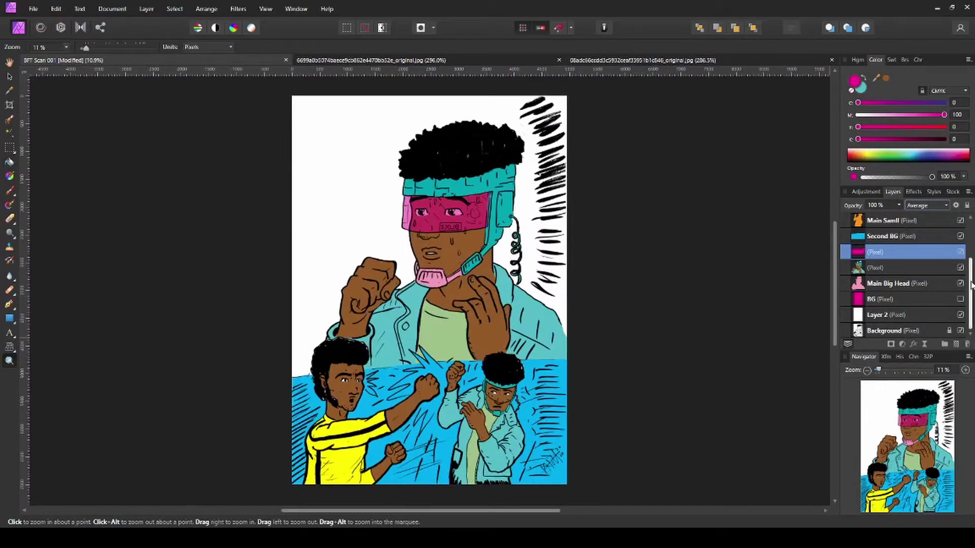
Outline the small headgear character's visor in magenta on a separate layer beneath Second dude, cleaning the edges with a smaller eraser
{"action": "scroll", "coordinate": [970, 284], "scroll_direction": "up", "scroll_amount": 2}
{"action": "left_click", "coordinate": [894, 252]}
{"action": "key", "text": "b"}
{"action": "scroll", "coordinate": [457, 356], "scroll_direction": "up", "scroll_amount": 5}
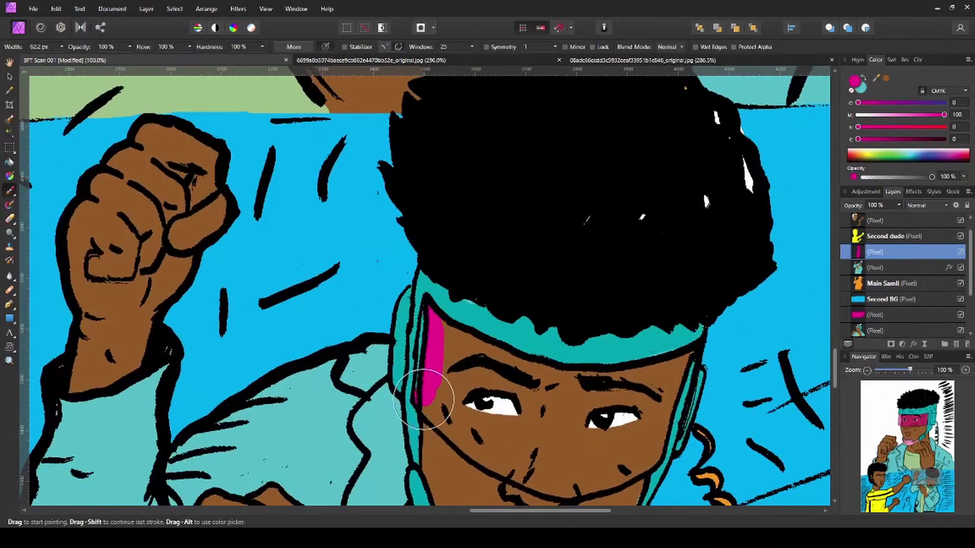
{"action": "mouse_move", "coordinate": [428, 311]}
{"action": "left_mouse_down"}
{"action": "mouse_move", "coordinate": [507, 360]}
{"action": "mouse_move", "coordinate": [616, 381]}
{"action": "left_mouse_up"}
{"action": "scroll", "coordinate": [447, 330], "scroll_direction": "up", "scroll_amount": 2}
{"action": "key", "text": "bracketleft"}
{"action": "key", "text": "bracketleft"}
{"action": "key", "text": "bracketleft"}
{"action": "key", "text": "bracketleft"}
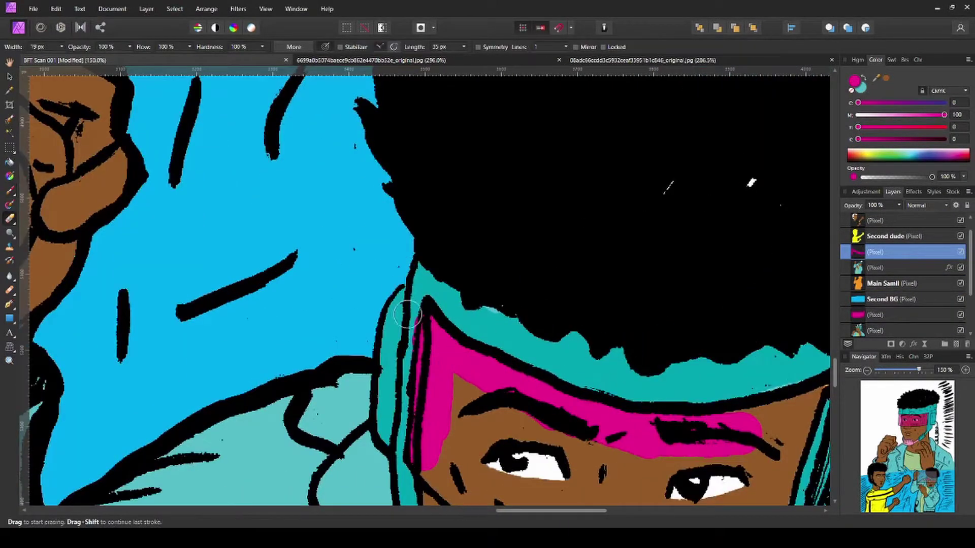
{"action": "left_click_drag", "start_coordinate": [455, 367], "coordinate": [383, 255]}
{"action": "mouse_move", "coordinate": [379, 345]}
{"action": "left_mouse_down"}
{"action": "mouse_move", "coordinate": [456, 441]}
{"action": "mouse_move", "coordinate": [649, 460]}
{"action": "left_mouse_up"}
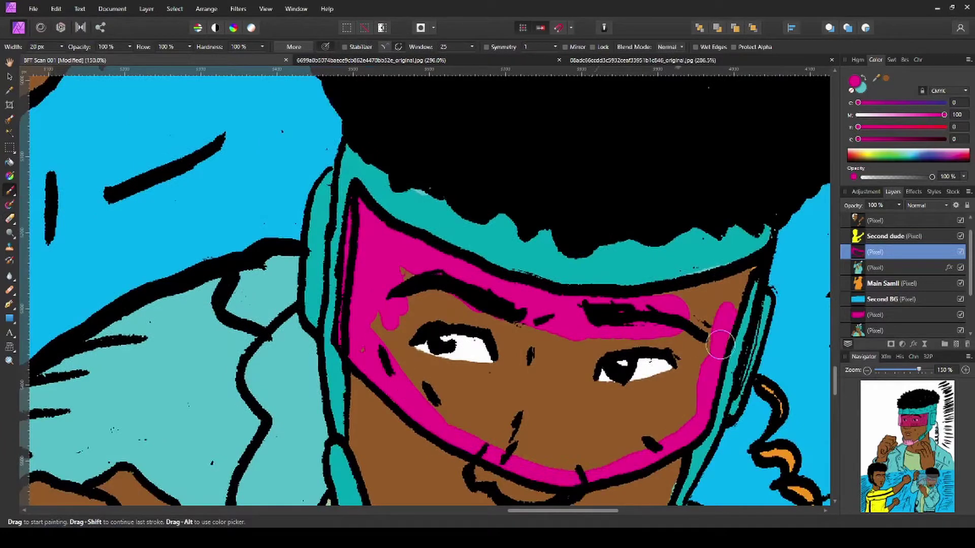
Flood-fill the small character's visor with magenta and match its blend mode to the large visor's Average setting
{"action": "key", "text": "g"}
{"action": "left_click", "coordinate": [405, 311]}
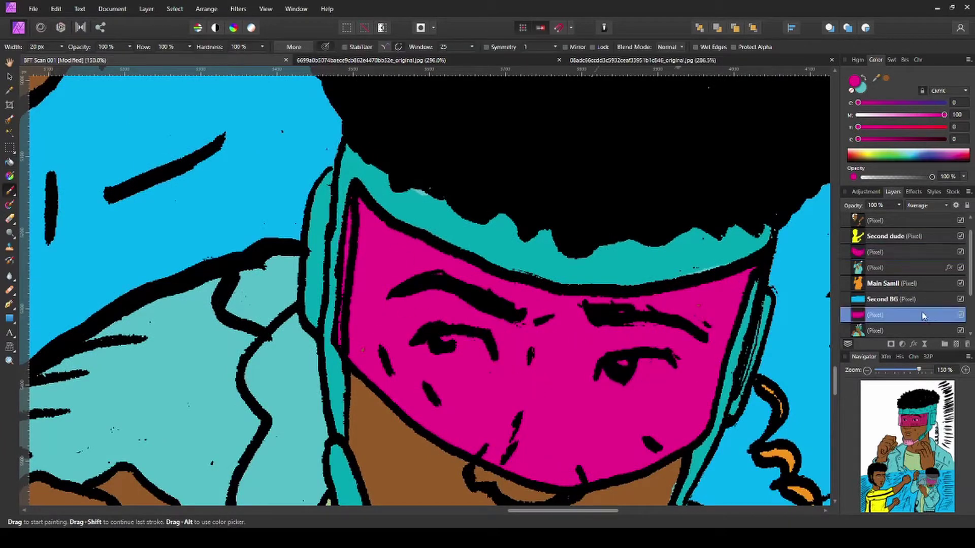
{"action": "left_click", "coordinate": [926, 205]}
{"action": "left_click", "coordinate": [919, 330]}
Fill the BG layer with dark red, using C 15, M 96, Y 100 and K 23
{"action": "key", "text": "ctrl+0"}
{"action": "scroll", "coordinate": [904, 285], "scroll_direction": "down", "scroll_amount": 2}
{"action": "left_click", "coordinate": [884, 299]}
{"action": "left_click", "coordinate": [855, 154]}
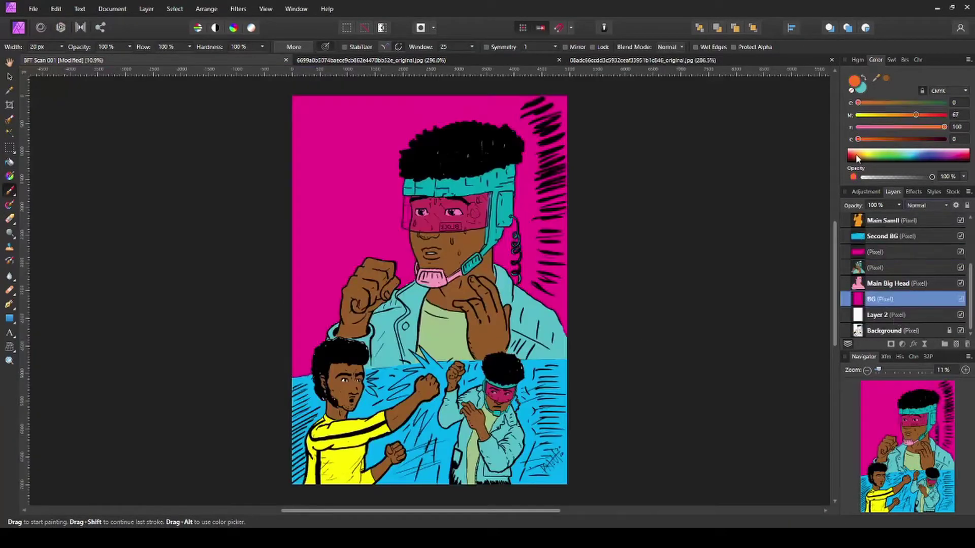
{"action": "left_click_drag", "start_coordinate": [940, 116], "coordinate": [942, 115]}
{"action": "key", "text": "g"}
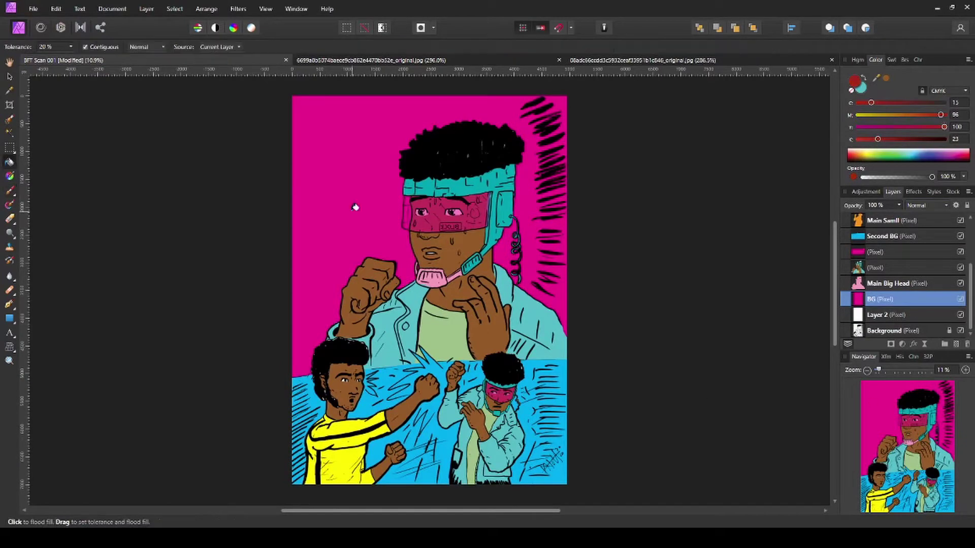
{"action": "left_click", "coordinate": [421, 247]}
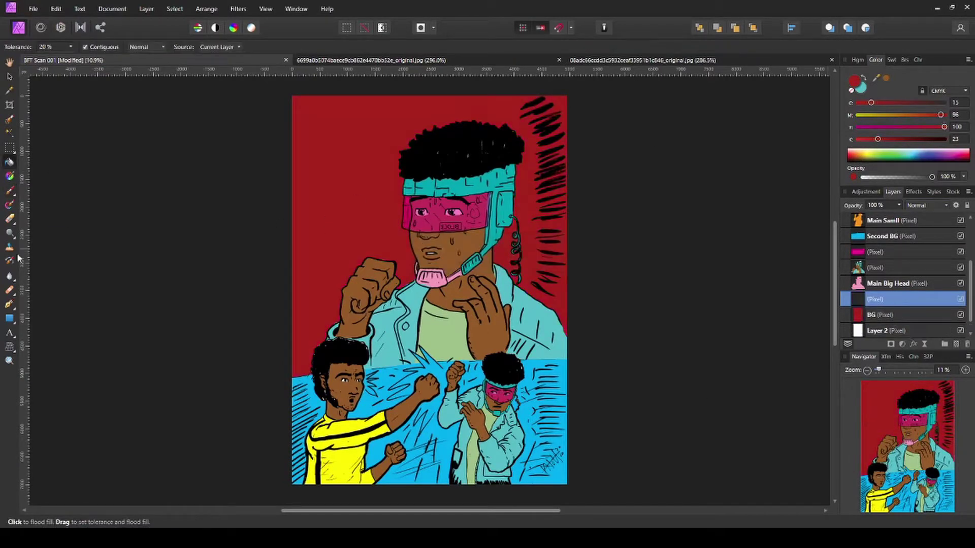
Add a Gradient Overlay effect at 57% opacity to the new pixel layer above BG
{"action": "left_click", "coordinate": [13, 323]}
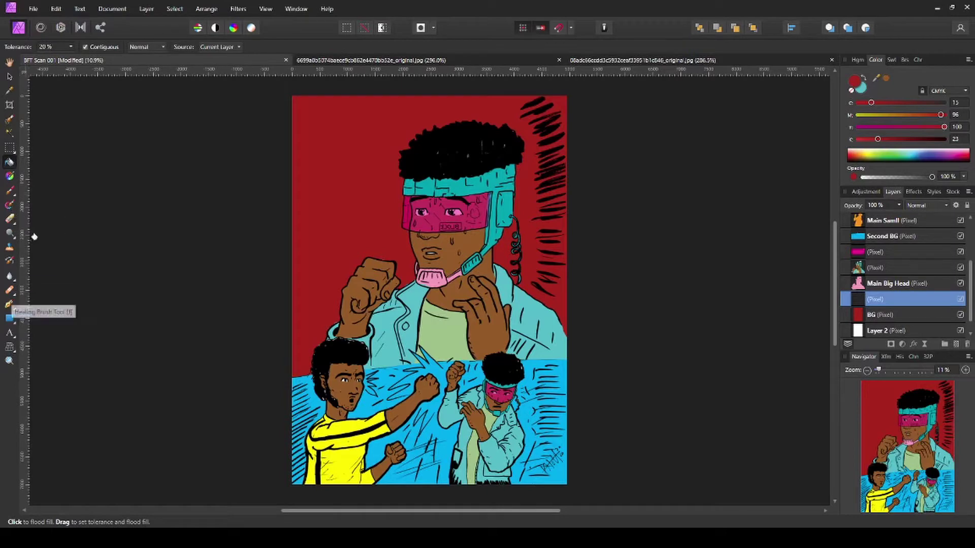
{"action": "left_click", "coordinate": [147, 9]}
{"action": "left_click", "coordinate": [897, 60]}
{"action": "left_click", "coordinate": [912, 233]}
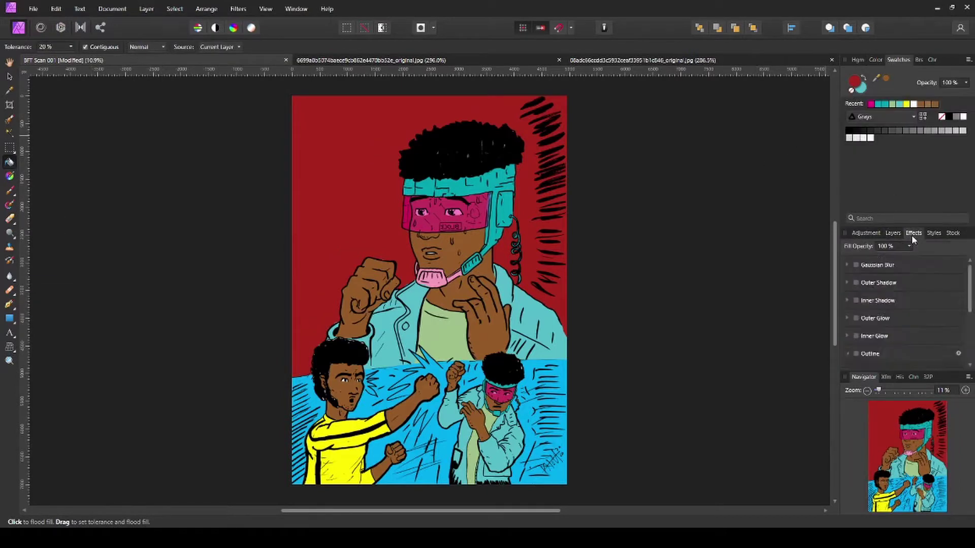
{"action": "scroll", "coordinate": [883, 357], "scroll_direction": "down", "scroll_amount": 3}
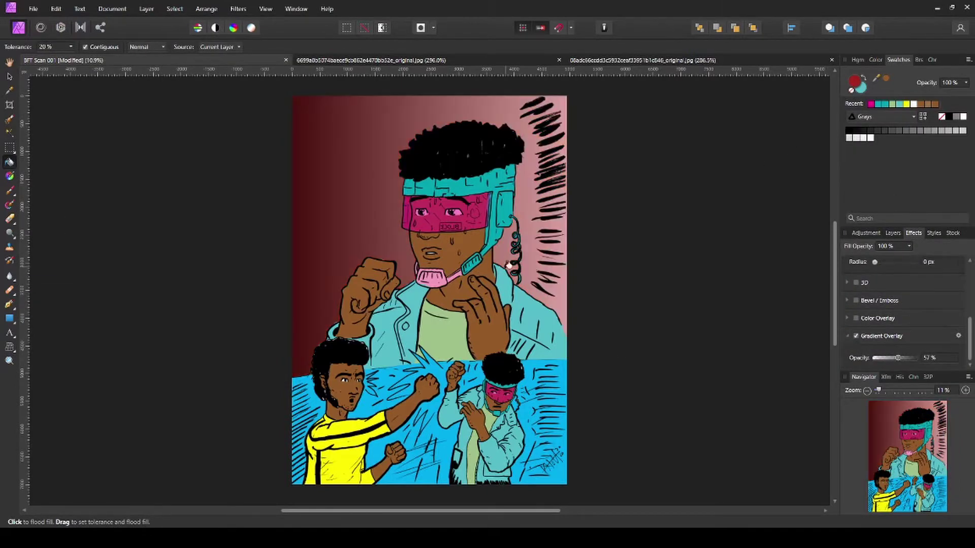
{"action": "scroll", "coordinate": [898, 358], "scroll_direction": "up", "scroll_amount": 1}
Set the background's gradient overlay to a 90° angle and about 32% opacity, adjusting its scale and horizontal offset
{"action": "left_click", "coordinate": [893, 233]}
{"action": "left_click", "coordinate": [949, 293]}
{"action": "left_click_drag", "start_coordinate": [526, 162], "coordinate": [500, 161]}
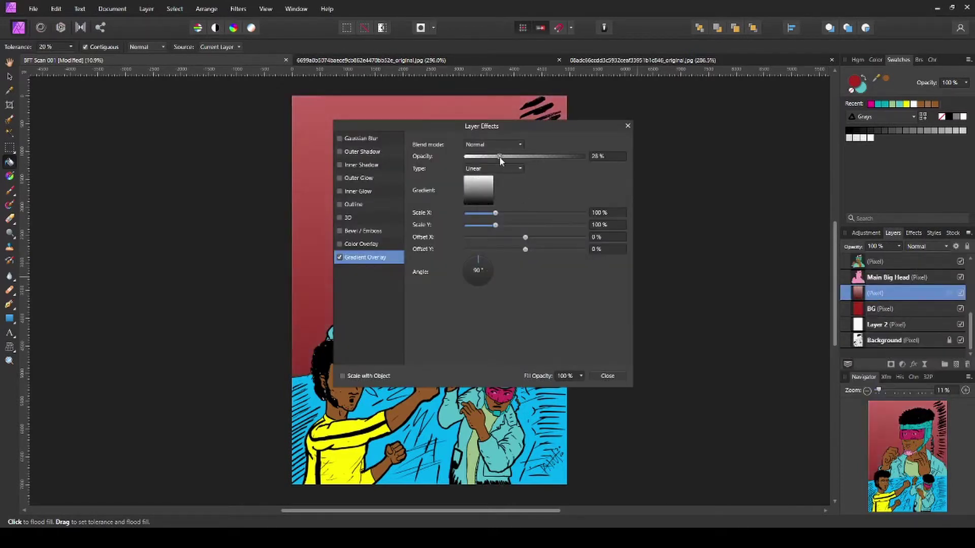
{"action": "left_click_drag", "start_coordinate": [482, 126], "coordinate": [748, 132]}
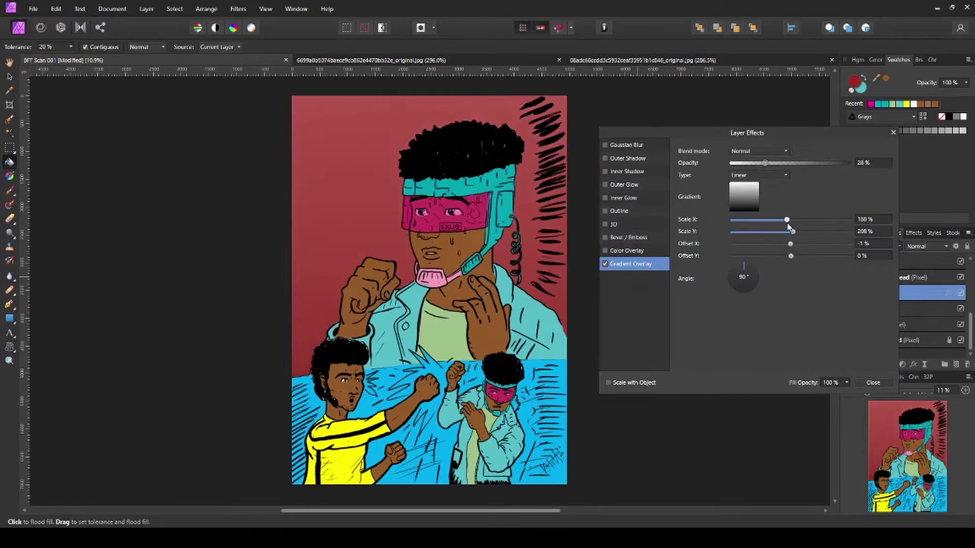
{"action": "left_click_drag", "start_coordinate": [760, 220], "coordinate": [764, 220]}
{"action": "left_click_drag", "start_coordinate": [795, 248], "coordinate": [793, 248]}
{"action": "left_click_drag", "start_coordinate": [765, 162], "coordinate": [770, 163]}
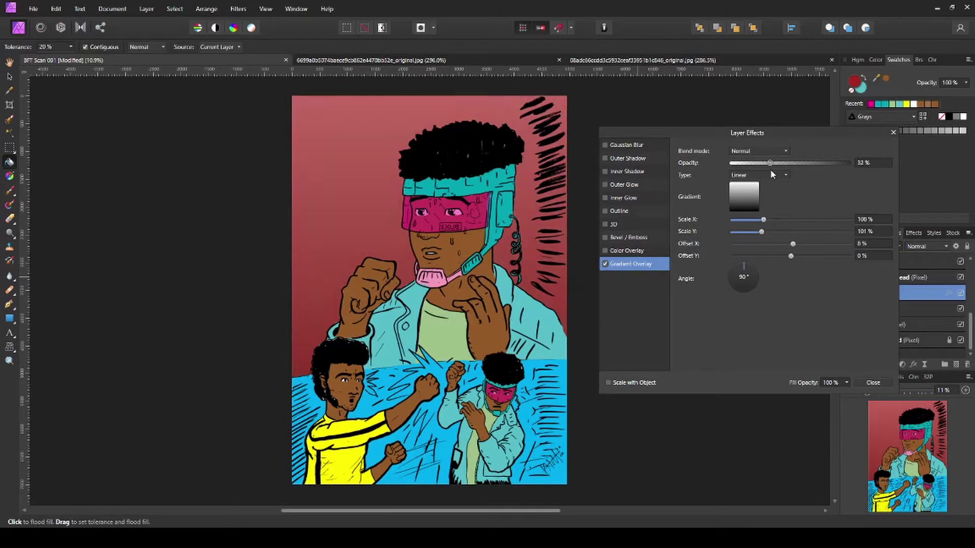
Try Vivid Light blending on the linear gradient overlay and finish the layer effect settings
{"action": "left_click", "coordinate": [759, 151]}
{"action": "left_click", "coordinate": [754, 284]}
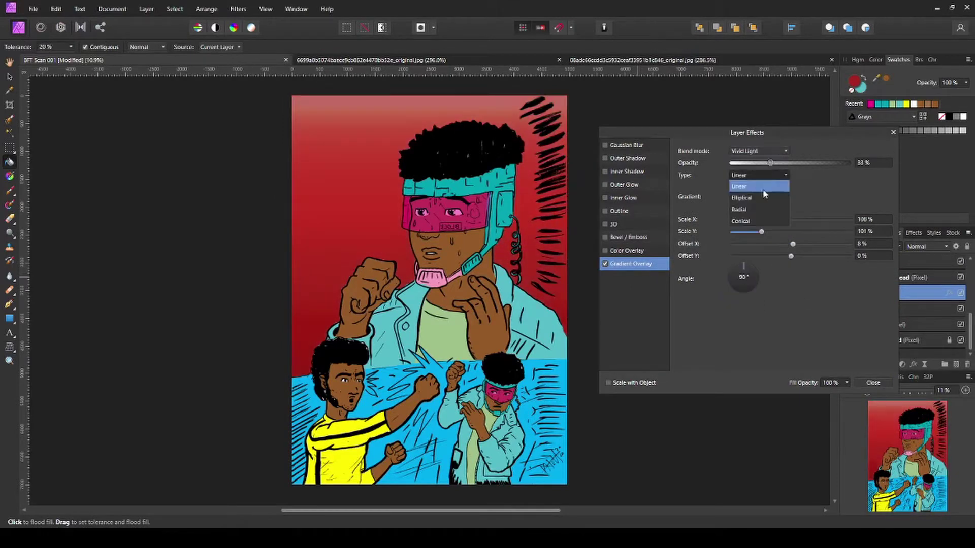
{"action": "left_click", "coordinate": [765, 186]}
{"action": "left_click", "coordinate": [759, 151]}
{"action": "key", "text": "Escape"}
{"action": "left_click", "coordinate": [874, 383]}
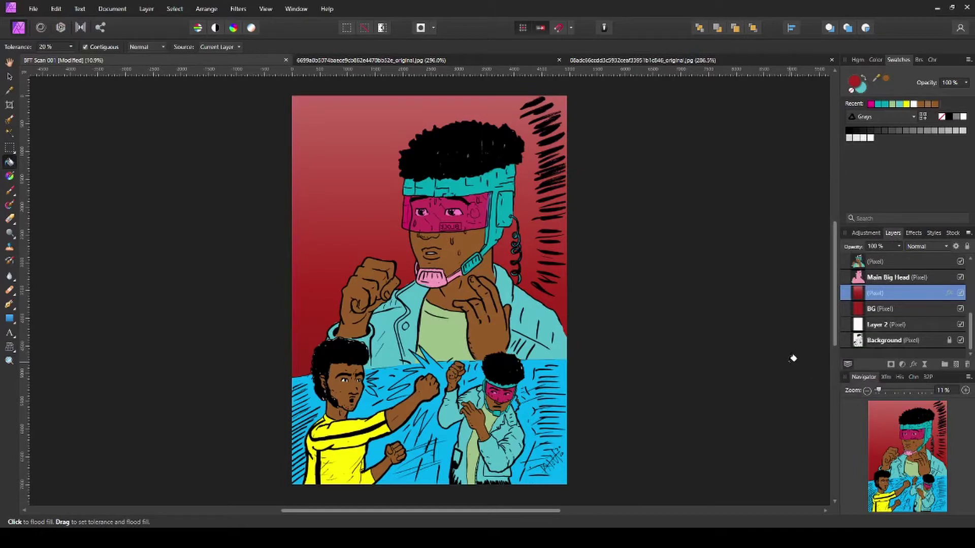
Duplicate the red gradient layer and start a Halftone filter on the copy with a colour screen and contrast of about 74
{"action": "mouse_move", "coordinate": [863, 293]}
{"action": "left_mouse_down"}
{"action": "mouse_move", "coordinate": [863, 337]}
{"action": "mouse_move", "coordinate": [862, 303]}
{"action": "left_mouse_up"}
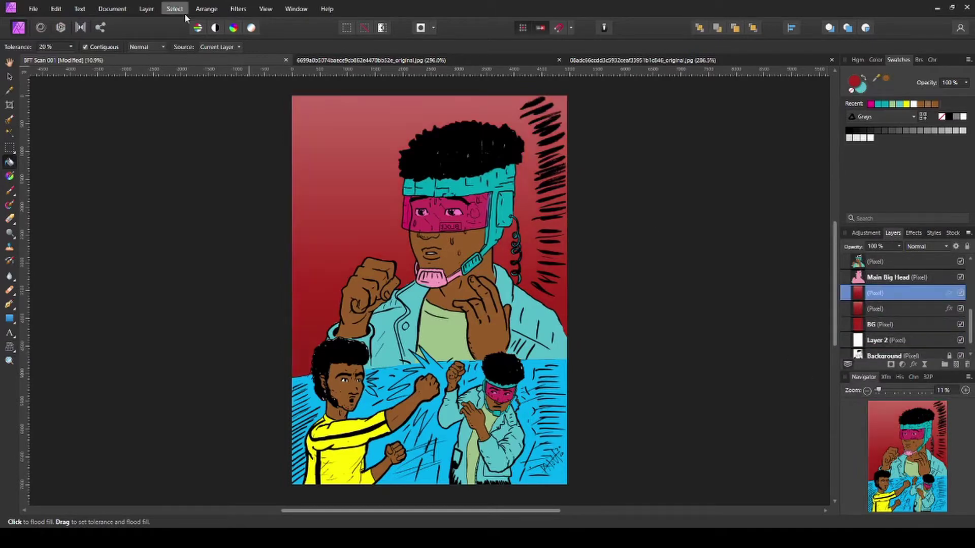
{"action": "left_click", "coordinate": [238, 9]}
{"action": "mouse_move", "coordinate": [265, 57]}
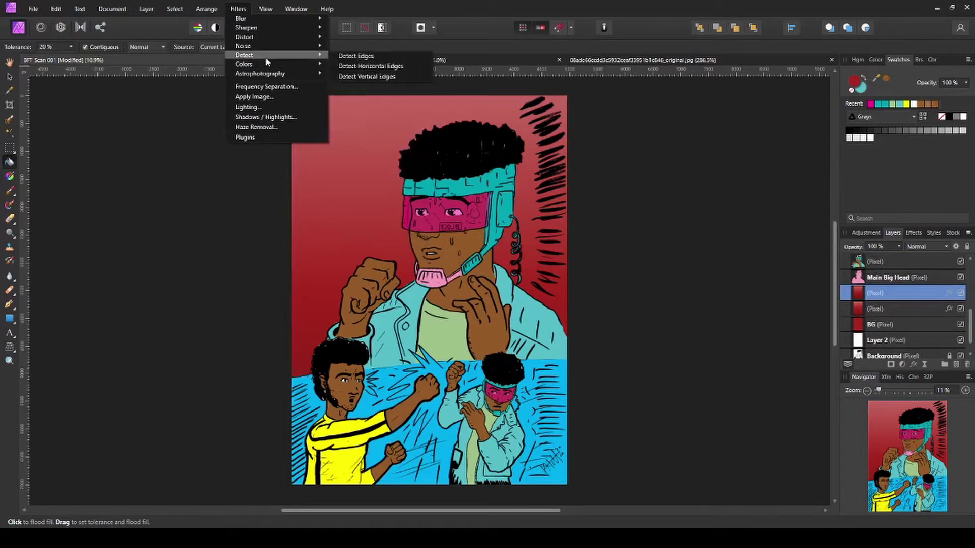
{"action": "left_click", "coordinate": [356, 248]}
{"action": "left_click_drag", "start_coordinate": [656, 390], "coordinate": [741, 390]}
{"action": "left_click", "coordinate": [695, 337]}
{"action": "left_click", "coordinate": [693, 351]}
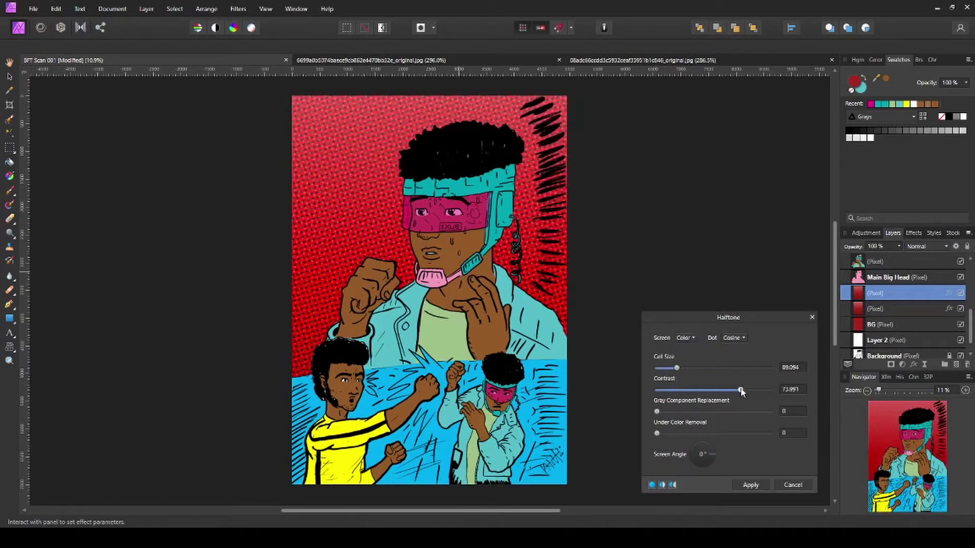
Switch the halftone screen to Circular, compare it in split view and set the cell size to about 96
{"action": "left_click", "coordinate": [686, 338]}
{"action": "left_click", "coordinate": [691, 366]}
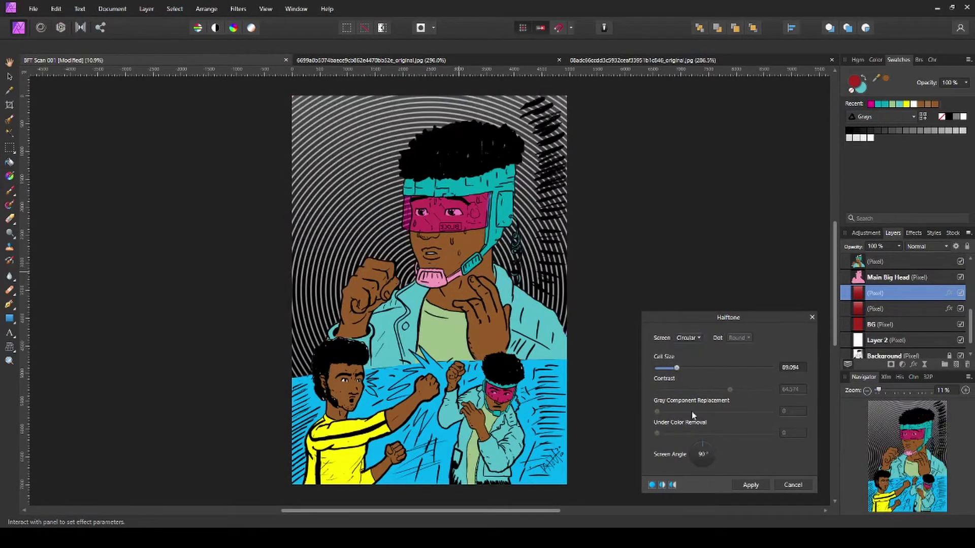
{"action": "left_click", "coordinate": [662, 485]}
{"action": "left_click", "coordinate": [652, 485]}
{"action": "left_click", "coordinate": [662, 485]}
{"action": "left_click_drag", "start_coordinate": [677, 368], "coordinate": [678, 368]}
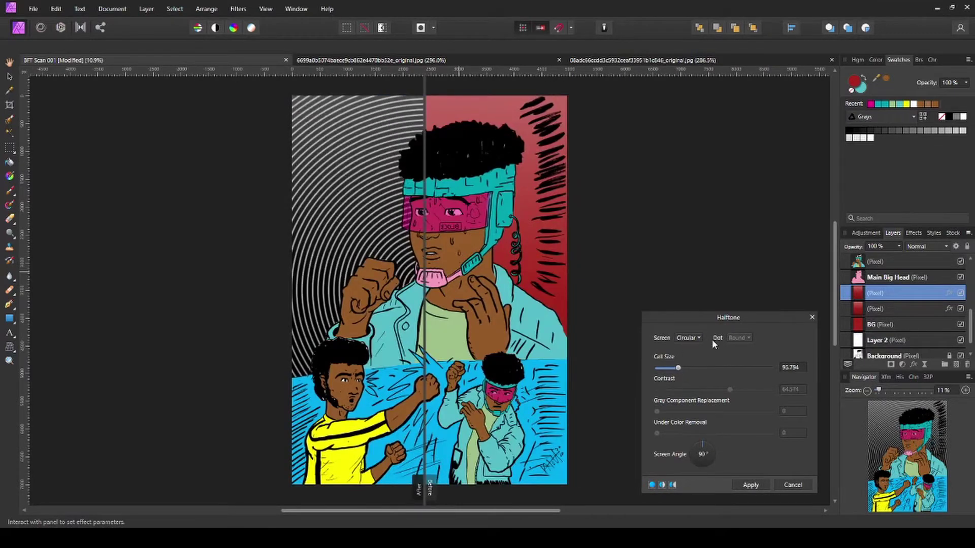
Try the alternative halftone screens, return to Circular and apply the filter
{"action": "left_click", "coordinate": [688, 338]}
{"action": "left_click", "coordinate": [691, 351]}
{"action": "left_click", "coordinate": [688, 338]}
{"action": "left_click", "coordinate": [690, 378]}
{"action": "left_click", "coordinate": [688, 338]}
{"action": "left_click", "coordinate": [691, 365]}
{"action": "left_click", "coordinate": [751, 485]}
Set the circular halftone layer's blend mode to Color Dodge and name the layer vv
{"action": "left_click", "coordinate": [917, 246]}
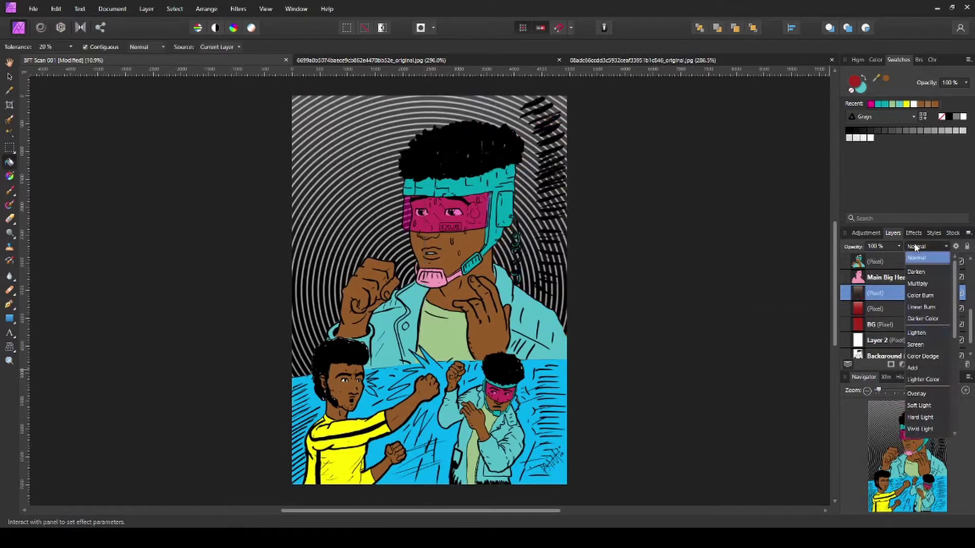
{"action": "left_click", "coordinate": [923, 356]}
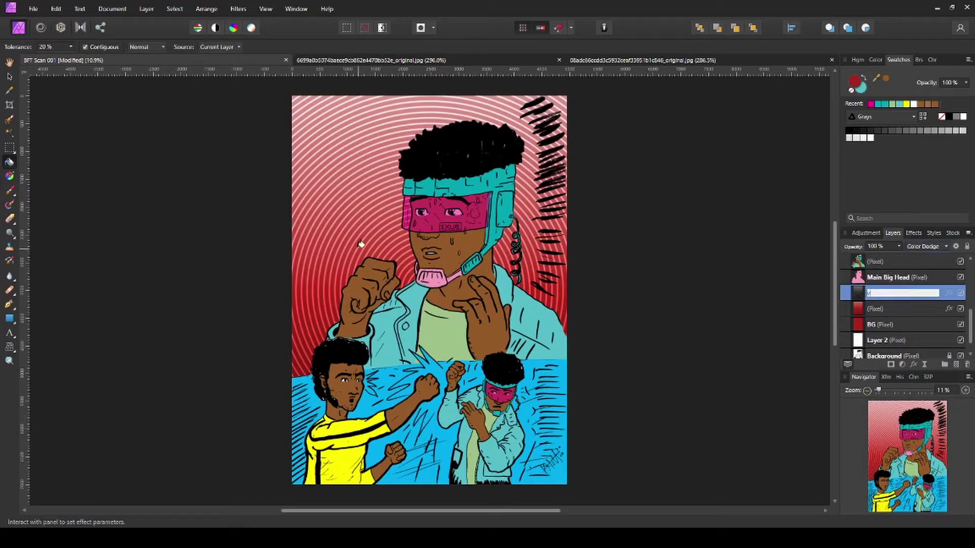
{"action": "key", "text": "Return"}
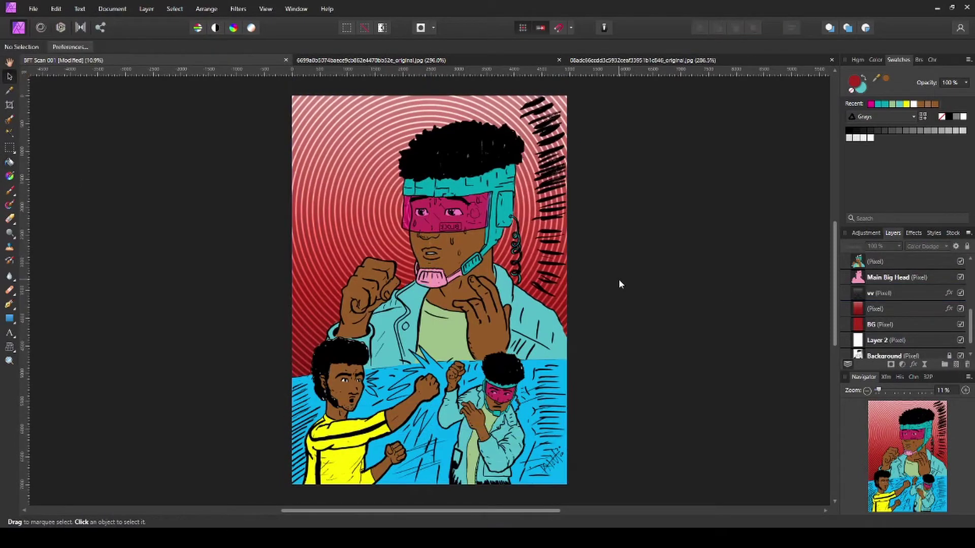
Select the lower background's shape, fill it with magenta on a new layer above Second BG and add a Gradient Overlay effect
{"action": "key", "text": "z"}
{"action": "scroll", "coordinate": [866, 312], "scroll_direction": "up", "scroll_amount": 2}
{"action": "left_click", "coordinate": [862, 311], "text": "ctrl"}
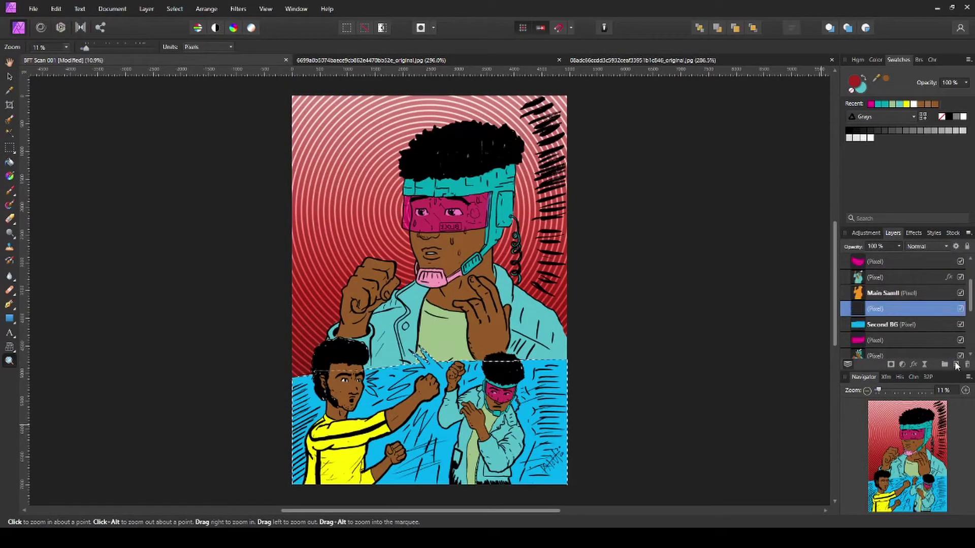
{"action": "left_click", "coordinate": [909, 232]}
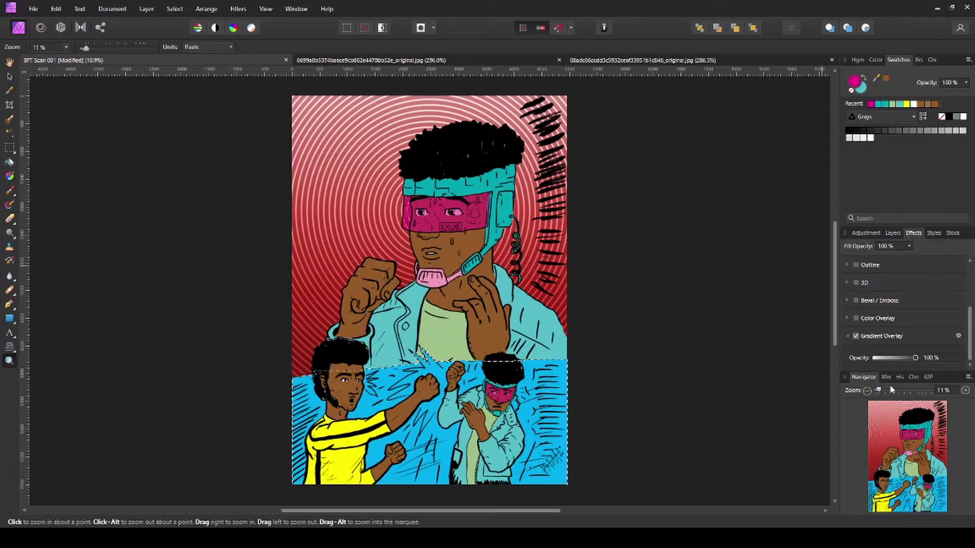
{"action": "left_click", "coordinate": [893, 233]}
{"action": "key", "text": "g"}
{"action": "left_click", "coordinate": [913, 364]}
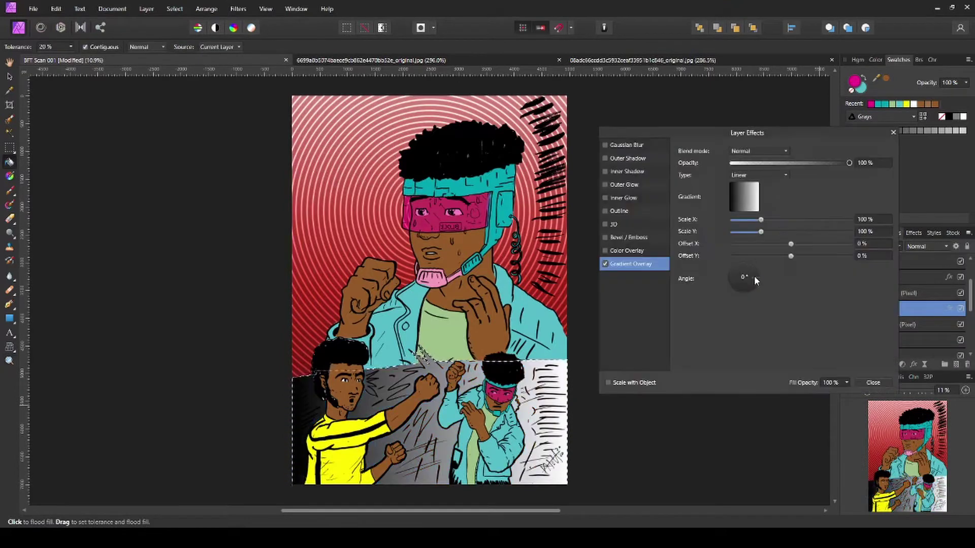
Change the gradient type and set the overlay to 69% opacity, Scale X 227%, Scale Y 1% and Offset X 27%
{"action": "mouse_move", "coordinate": [761, 220]}
{"action": "left_mouse_down"}
{"action": "mouse_move", "coordinate": [775, 220]}
{"action": "mouse_move", "coordinate": [750, 220]}
{"action": "left_mouse_up"}
{"action": "left_click_drag", "start_coordinate": [760, 231], "coordinate": [785, 244]}
{"action": "left_click_drag", "start_coordinate": [791, 256], "coordinate": [782, 256]}
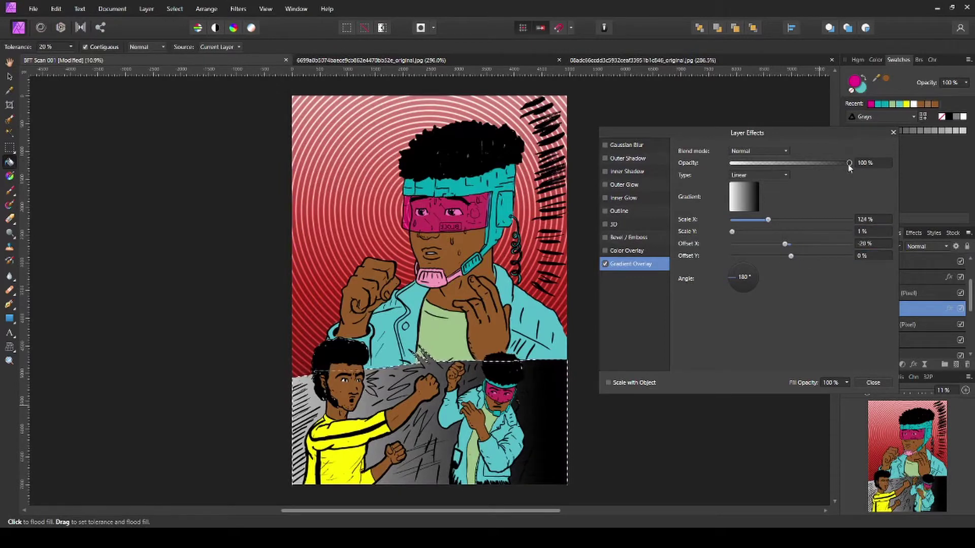
{"action": "left_click_drag", "start_coordinate": [849, 163], "coordinate": [813, 163]}
{"action": "left_click", "coordinate": [759, 175]}
{"action": "left_click", "coordinate": [772, 209]}
{"action": "left_click_drag", "start_coordinate": [768, 220], "coordinate": [798, 220]}
{"action": "mouse_move", "coordinate": [732, 231]}
{"action": "left_mouse_down"}
{"action": "mouse_move", "coordinate": [749, 233]}
{"action": "mouse_move", "coordinate": [731, 232]}
{"action": "left_mouse_up"}
{"action": "left_click_drag", "start_coordinate": [785, 244], "coordinate": [798, 244]}
Choose a different blend mode for the gradient overlay, fine-tune its horizontal offset and close the layer effects
{"action": "left_click", "coordinate": [759, 151]}
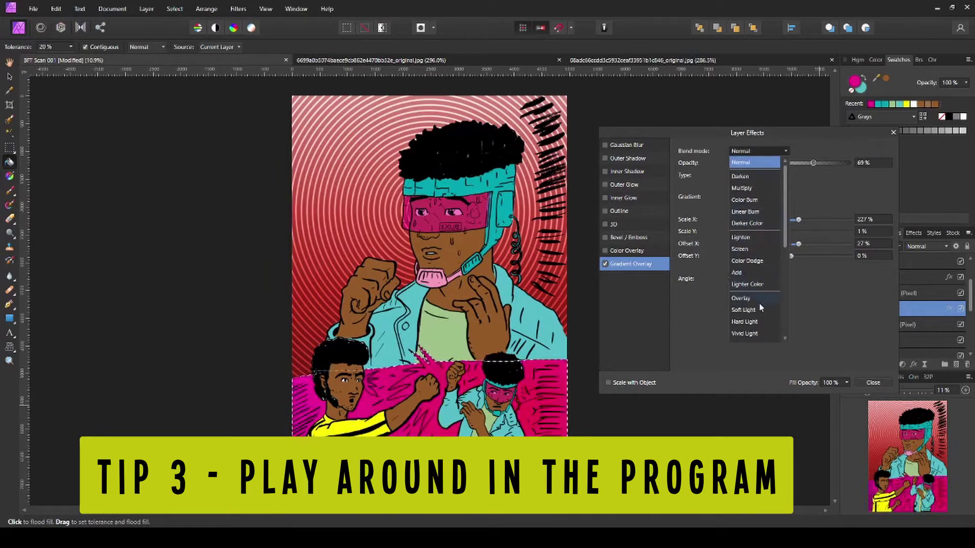
{"action": "scroll", "coordinate": [757, 244], "scroll_direction": "down", "scroll_amount": 5}
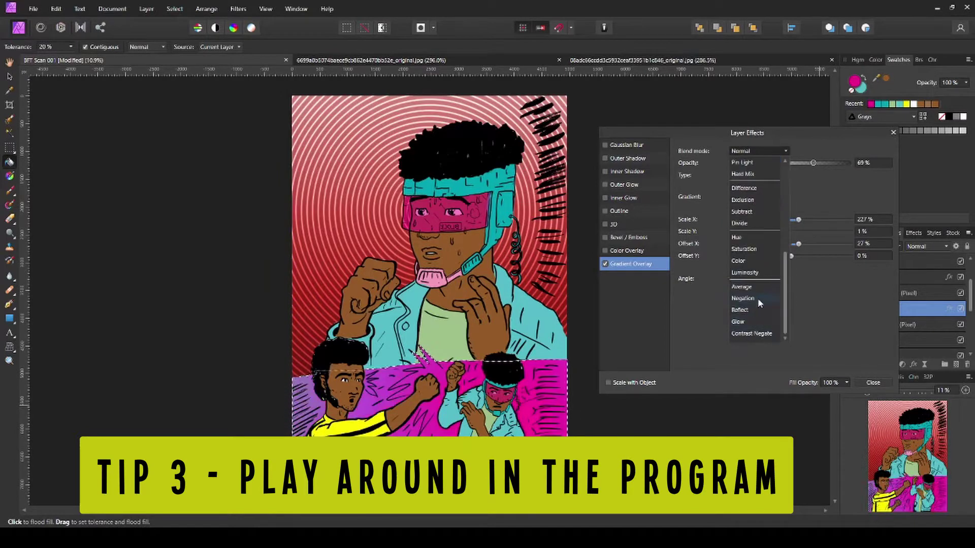
{"action": "left_click", "coordinate": [759, 272]}
{"action": "left_click_drag", "start_coordinate": [798, 244], "coordinate": [800, 248]}
{"action": "left_click", "coordinate": [873, 383]}
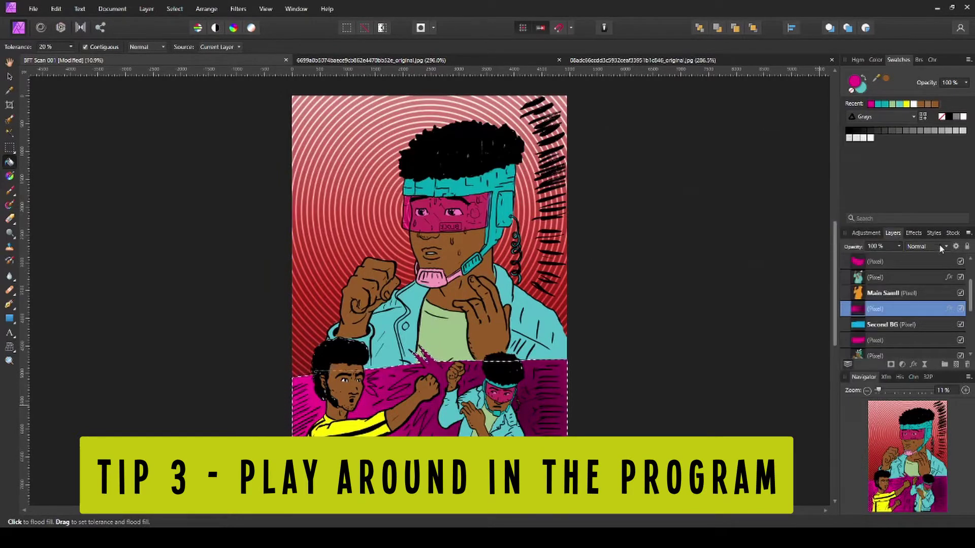
Set the magenta gradient layer's blend mode to Darken and its opacity to 69%
{"action": "left_click", "coordinate": [927, 246]}
{"action": "left_click", "coordinate": [922, 278]}
{"action": "left_click_drag", "start_coordinate": [900, 251], "coordinate": [878, 260]}
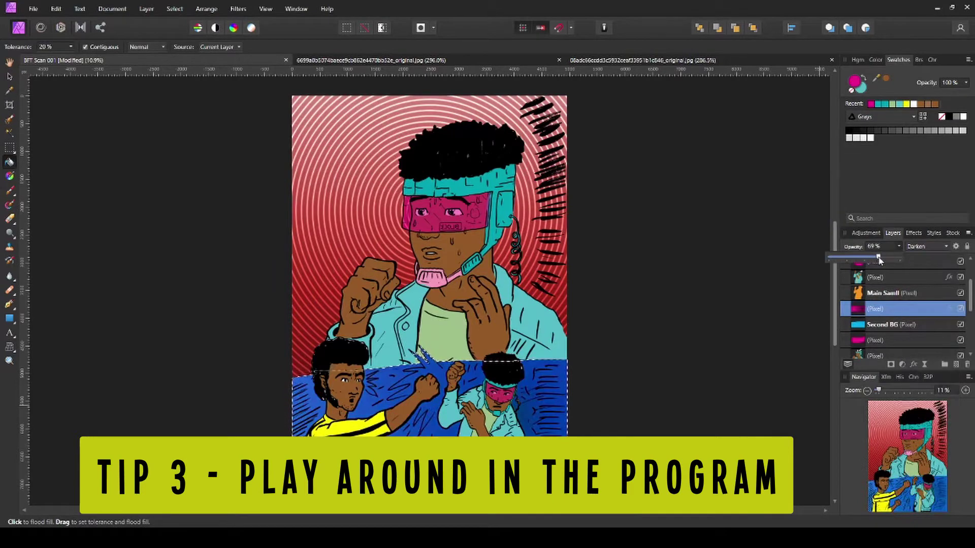
Add a new layer named bb above the magenta gradient layer and mix an orange paint colour with 39 magenta and 100 yellow
{"action": "key", "text": "z"}
{"action": "left_click_drag", "start_coordinate": [344, 410], "coordinate": [381, 409]}
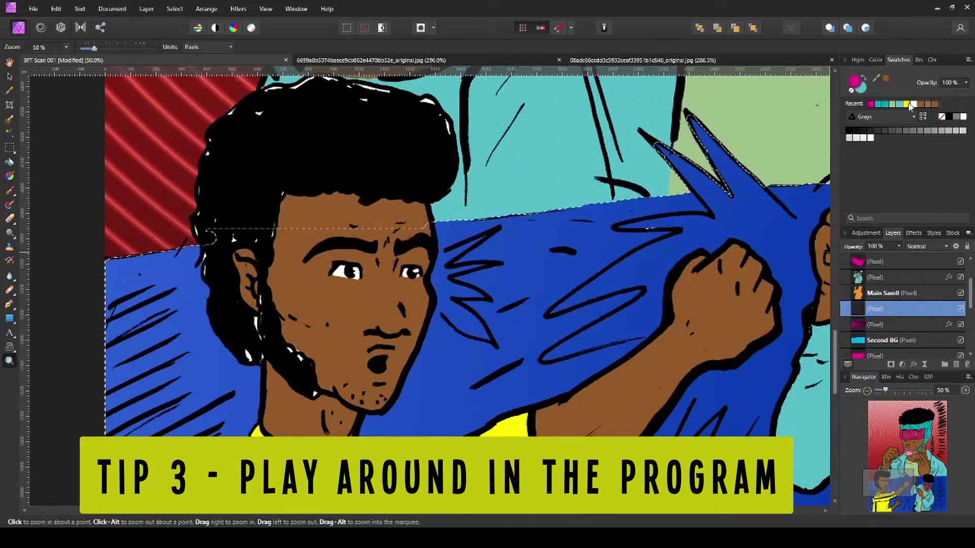
{"action": "left_click", "coordinate": [875, 59]}
{"action": "left_click_drag", "start_coordinate": [883, 115], "coordinate": [894, 119]}
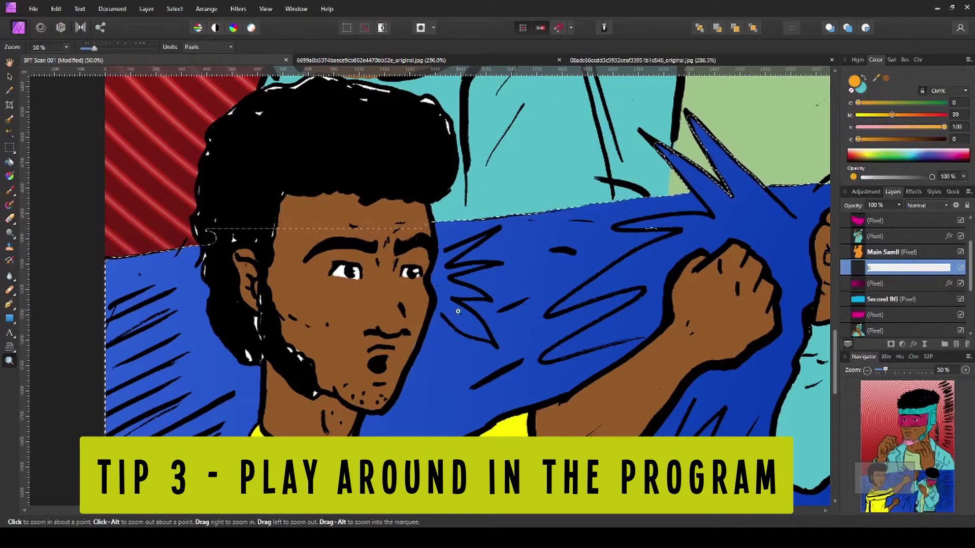
{"action": "type", "text": "b"}
{"action": "left_click", "coordinate": [458, 312]}
Paint the impact bursts beside the left fighter's face and around his fist orange with a 20 px brush on layer bb
{"action": "key", "text": "b"}
{"action": "mouse_move", "coordinate": [426, 292]}
{"action": "left_mouse_down"}
{"action": "mouse_move", "coordinate": [460, 334]}
{"action": "mouse_move", "coordinate": [425, 285]}
{"action": "mouse_move", "coordinate": [472, 299]}
{"action": "mouse_move", "coordinate": [432, 264]}
{"action": "left_mouse_up"}
{"action": "scroll", "coordinate": [425, 325], "scroll_direction": "up", "scroll_amount": 2}
{"action": "mouse_move", "coordinate": [457, 355]}
{"action": "left_mouse_down"}
{"action": "mouse_move", "coordinate": [638, 304]}
{"action": "mouse_move", "coordinate": [568, 139]}
{"action": "mouse_move", "coordinate": [624, 69]}
{"action": "left_mouse_up"}
{"action": "left_click_drag", "start_coordinate": [454, 323], "coordinate": [381, 429]}
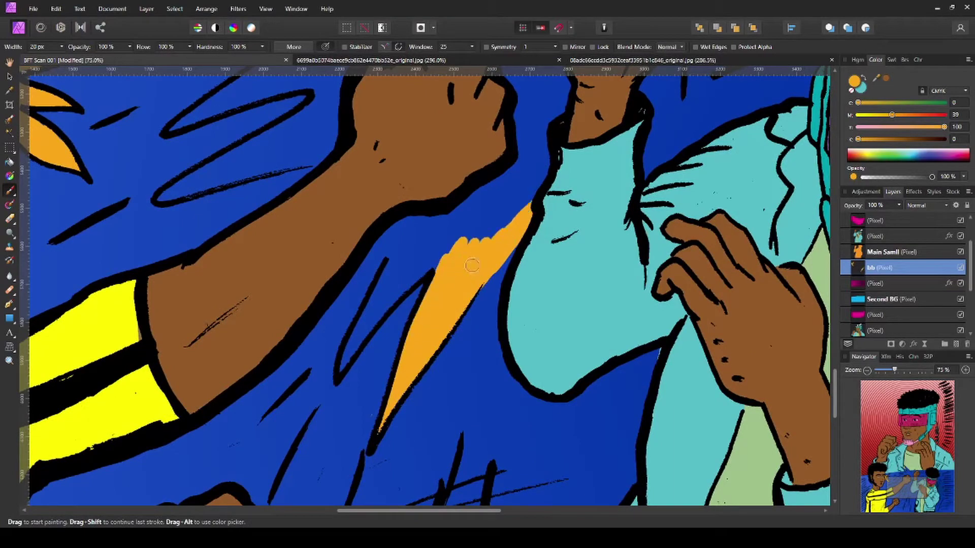
{"action": "scroll", "coordinate": [340, 370], "scroll_direction": "down", "scroll_amount": 3}
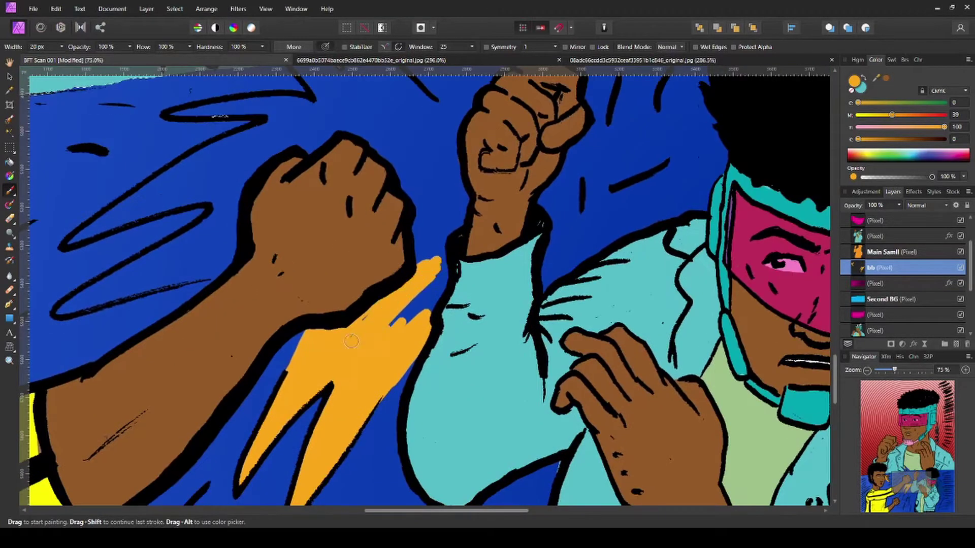
{"action": "scroll", "coordinate": [425, 364], "scroll_direction": "up", "scroll_amount": 3}
{"action": "mouse_move", "coordinate": [425, 364]}
{"action": "left_mouse_down"}
{"action": "mouse_move", "coordinate": [327, 281]}
{"action": "mouse_move", "coordinate": [297, 220]}
{"action": "mouse_move", "coordinate": [374, 301]}
{"action": "left_mouse_up"}
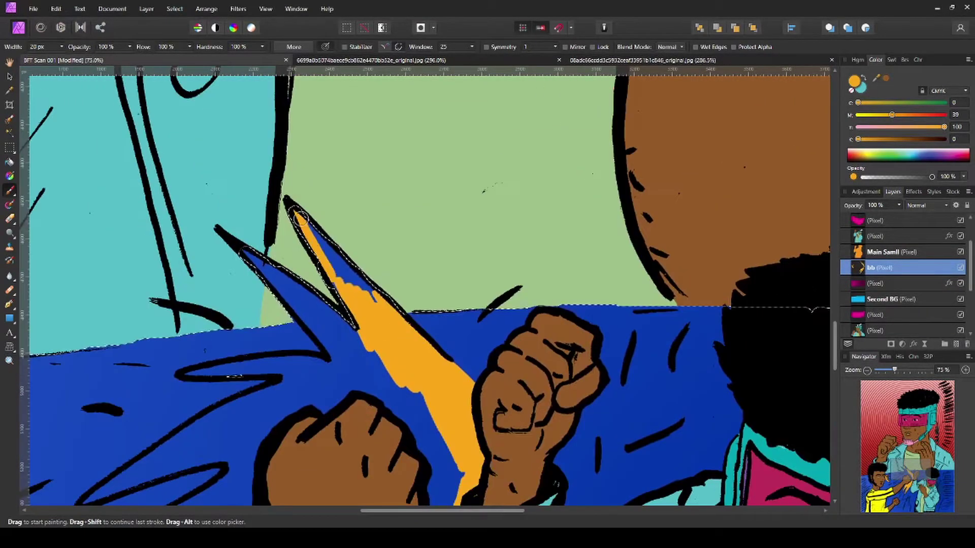
{"action": "mouse_move", "coordinate": [305, 239]}
{"action": "left_mouse_down"}
{"action": "mouse_move", "coordinate": [355, 305]}
{"action": "mouse_move", "coordinate": [406, 422]}
{"action": "left_mouse_up"}
{"action": "mouse_move", "coordinate": [82, 497]}
{"action": "left_mouse_down"}
{"action": "mouse_move", "coordinate": [254, 330]}
{"action": "mouse_move", "coordinate": [401, 286]}
{"action": "mouse_move", "coordinate": [254, 391]}
{"action": "mouse_move", "coordinate": [406, 371]}
{"action": "mouse_move", "coordinate": [330, 354]}
{"action": "mouse_move", "coordinate": [599, 285]}
{"action": "mouse_move", "coordinate": [620, 330]}
{"action": "left_mouse_up"}
{"action": "mouse_move", "coordinate": [338, 269]}
{"action": "left_mouse_down"}
{"action": "mouse_move", "coordinate": [391, 322]}
{"action": "mouse_move", "coordinate": [445, 257]}
{"action": "mouse_move", "coordinate": [593, 248]}
{"action": "left_mouse_up"}
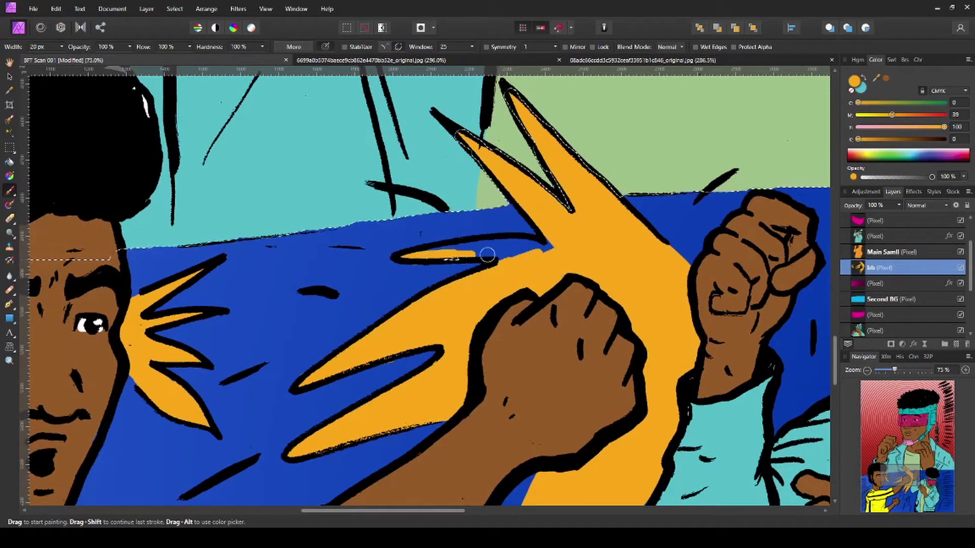
{"action": "scroll", "coordinate": [544, 250], "scroll_direction": "down", "scroll_amount": 10}
{"action": "scroll", "coordinate": [447, 388], "scroll_direction": "right", "scroll_amount": 5}
{"action": "key", "text": "ctrl+shift+n"}
{"action": "left_click", "coordinate": [956, 205]}
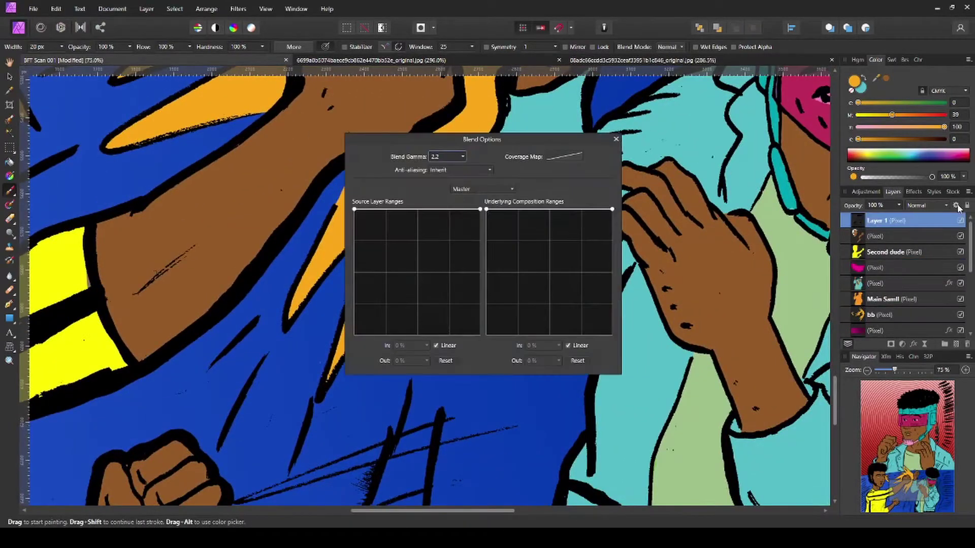
{"action": "key", "text": "Escape"}
{"action": "right_click", "coordinate": [883, 221]}
{"action": "left_click", "coordinate": [884, 480]}
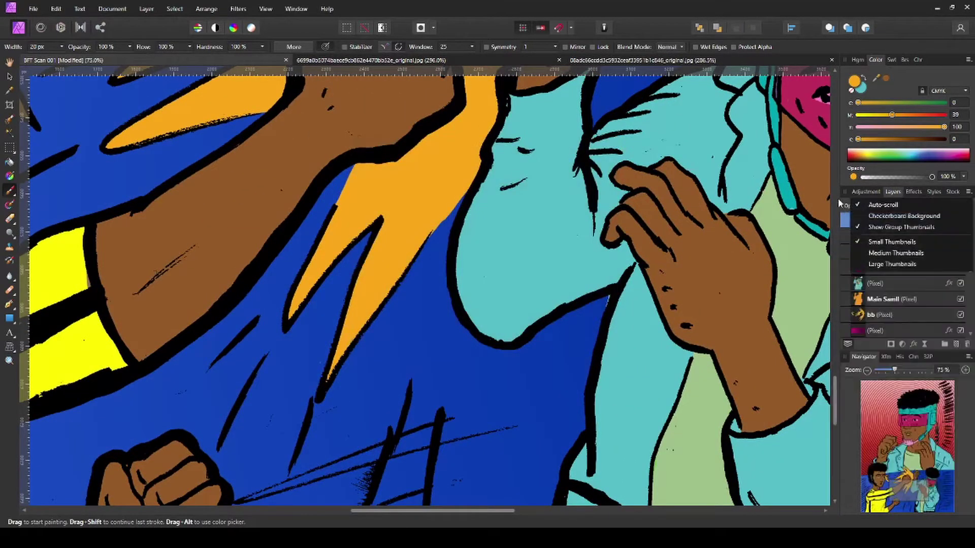
{"action": "left_click", "coordinate": [866, 192]}
{"action": "left_click", "coordinate": [893, 192]}
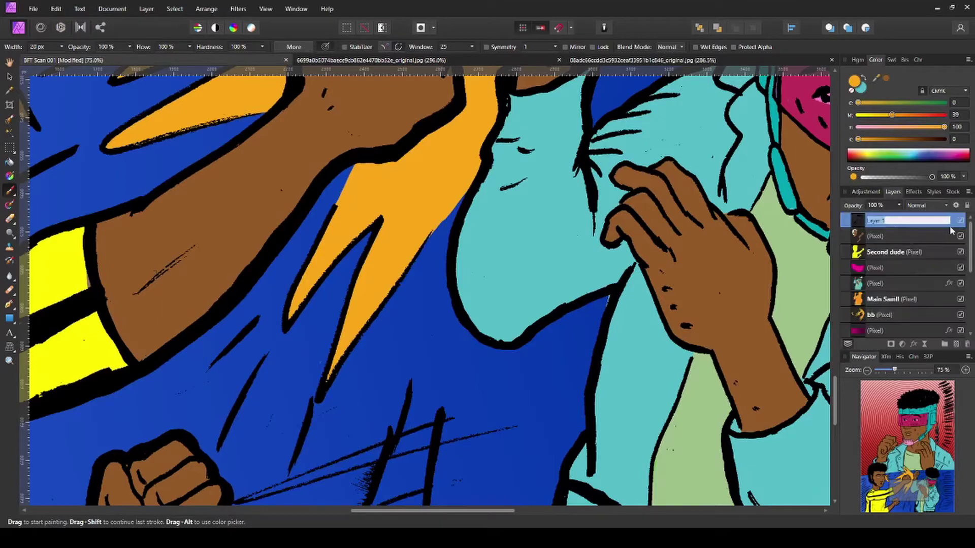
Set the paint colour to orange-red with 78 magenta and recolour the fist burst's outlines on the duplicate of line layer Layer 1
{"action": "left_click_drag", "start_coordinate": [891, 115], "coordinate": [932, 116]}
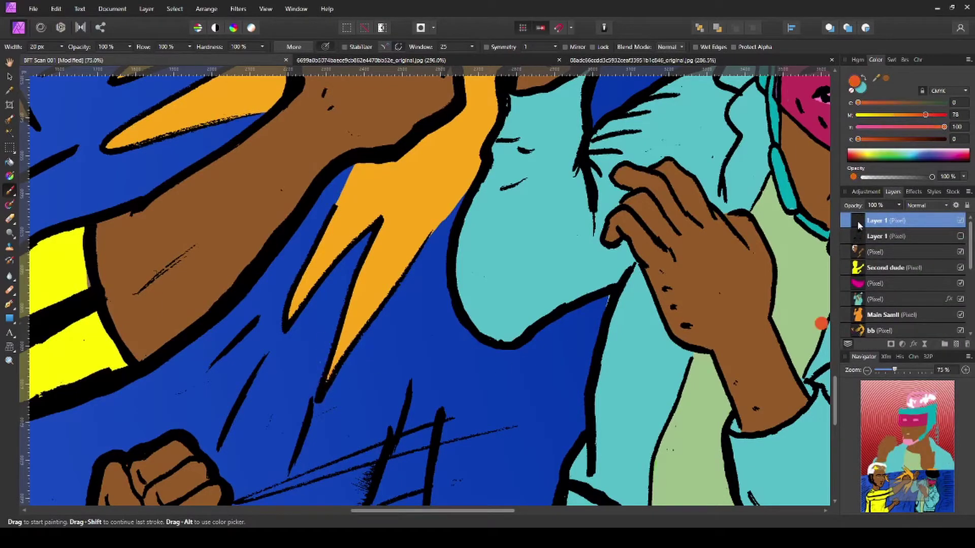
{"action": "left_click_drag", "start_coordinate": [317, 401], "coordinate": [358, 223]}
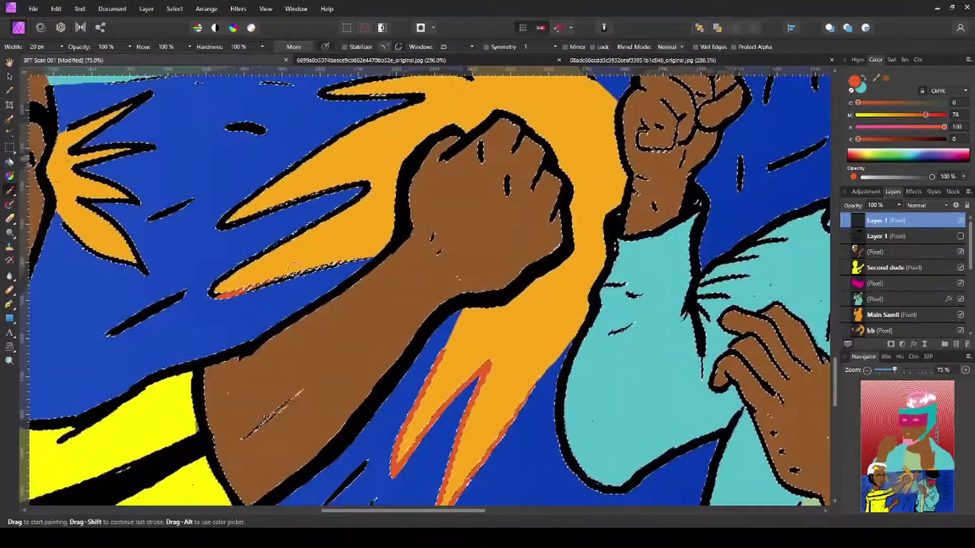
{"action": "left_click_drag", "start_coordinate": [366, 239], "coordinate": [216, 292]}
{"action": "left_click_drag", "start_coordinate": [365, 185], "coordinate": [221, 226]}
{"action": "mouse_move", "coordinate": [378, 103]}
{"action": "left_mouse_down"}
{"action": "mouse_move", "coordinate": [315, 222]}
{"action": "mouse_move", "coordinate": [251, 212]}
{"action": "left_mouse_up"}
{"action": "scroll", "coordinate": [251, 212], "scroll_direction": "up", "scroll_amount": 4}
{"action": "left_click_drag", "start_coordinate": [378, 285], "coordinate": [297, 181]}
{"action": "mouse_move", "coordinate": [348, 140]}
{"action": "left_mouse_down"}
{"action": "mouse_move", "coordinate": [401, 249]}
{"action": "mouse_move", "coordinate": [396, 183]}
{"action": "mouse_move", "coordinate": [507, 292]}
{"action": "left_mouse_up"}
Sample black as the paint colour and make the hidden Layer 1 line art visible again
{"action": "left_click", "coordinate": [508, 292], "text": "alt"}
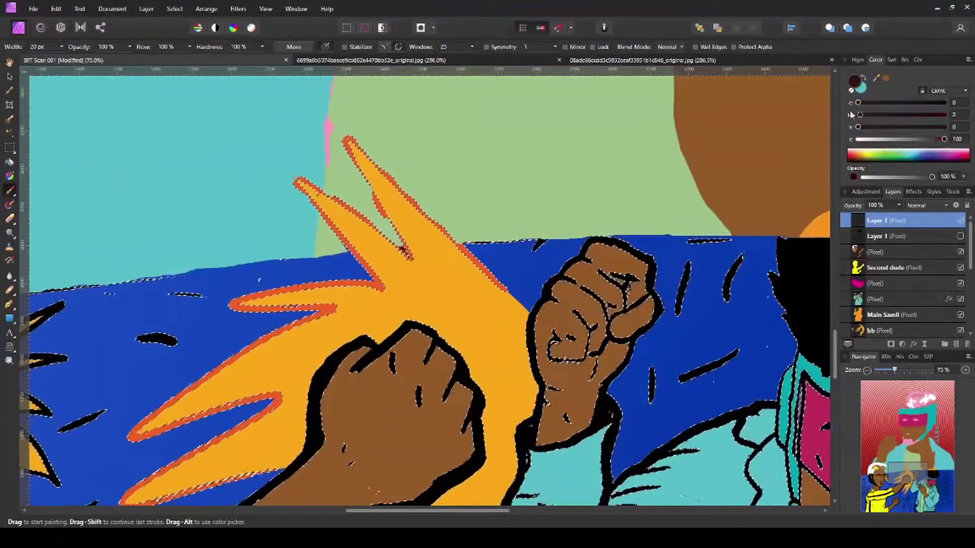
{"action": "key", "text": "ctrl+o"}
{"action": "key", "text": "Escape"}
{"action": "key", "text": "ctrl+0"}
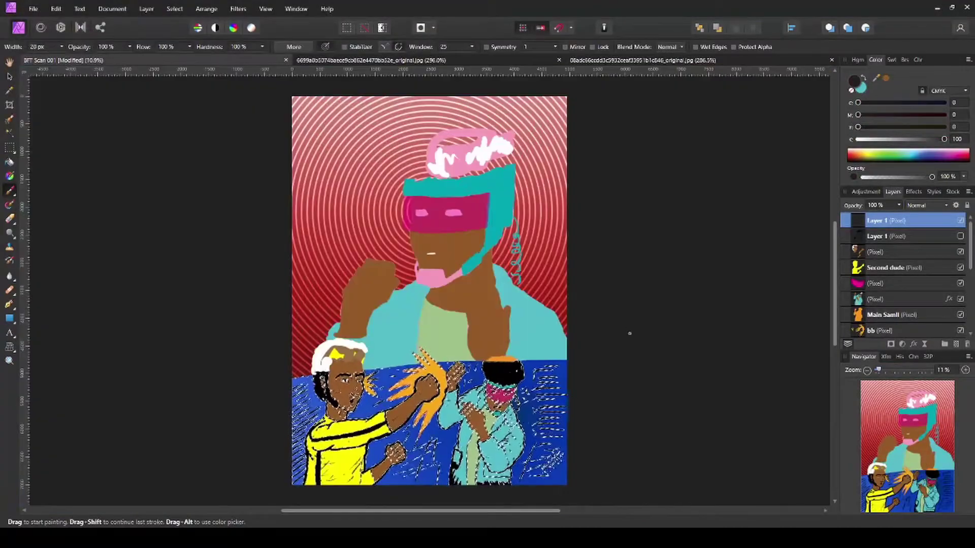
{"action": "left_click", "coordinate": [960, 236]}
{"action": "key", "text": "z"}
{"action": "left_click_drag", "start_coordinate": [418, 330], "coordinate": [457, 330]}
{"action": "left_click", "coordinate": [960, 236]}
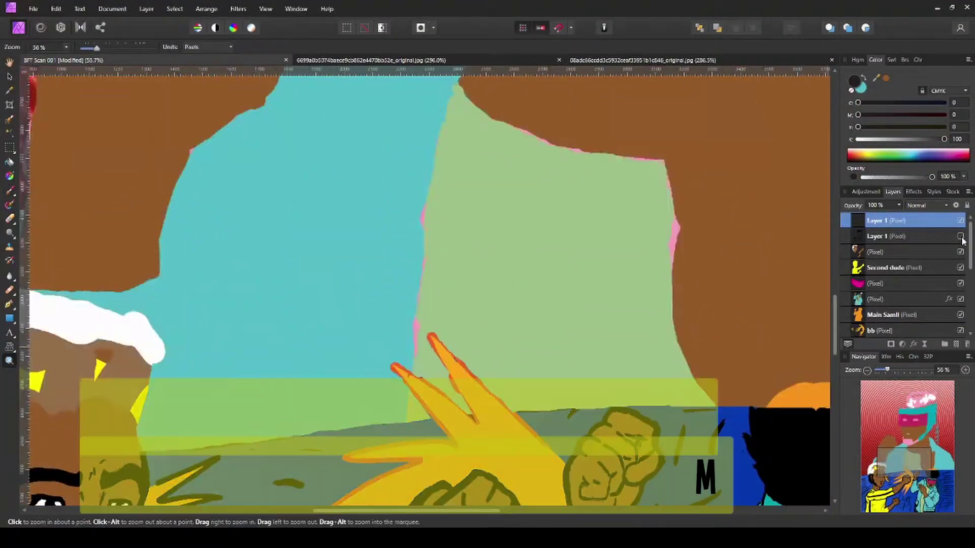
{"action": "left_click", "coordinate": [961, 237]}
Duplicate the recoloured line layer, strengthen the orange-red burst outlines within its selection and merge the Layer 1 copies into one
{"action": "key", "text": "ctrl+j"}
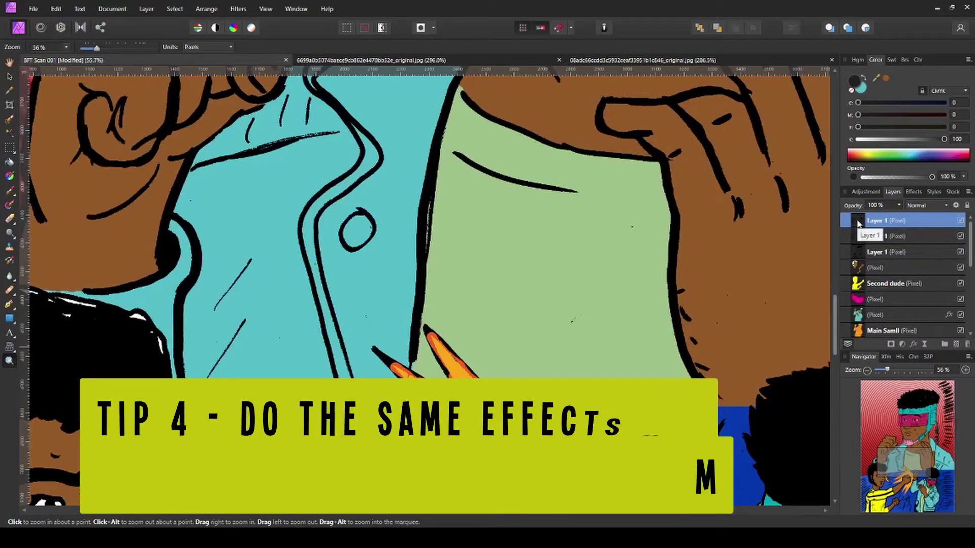
{"action": "left_click", "coordinate": [860, 248], "text": "ctrl"}
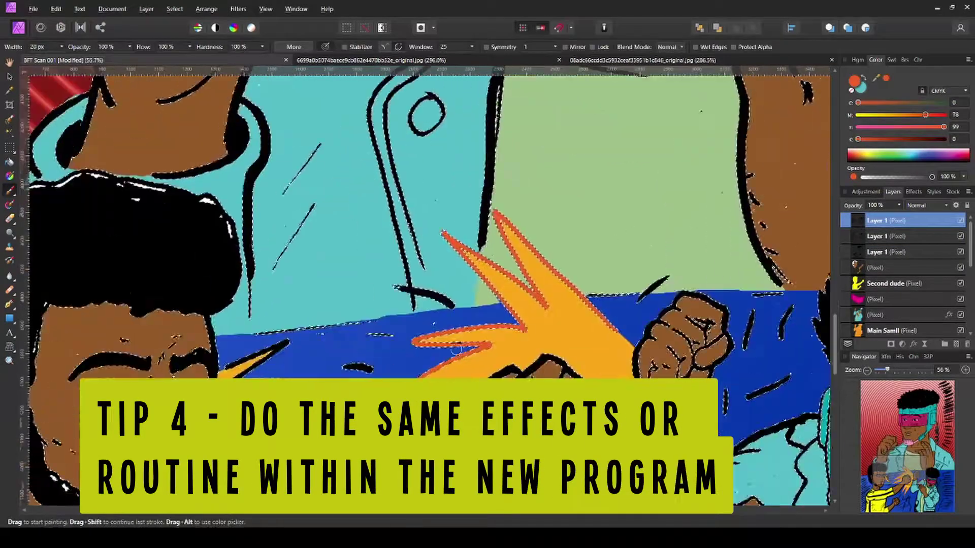
{"action": "key", "text": "ctrl+0"}
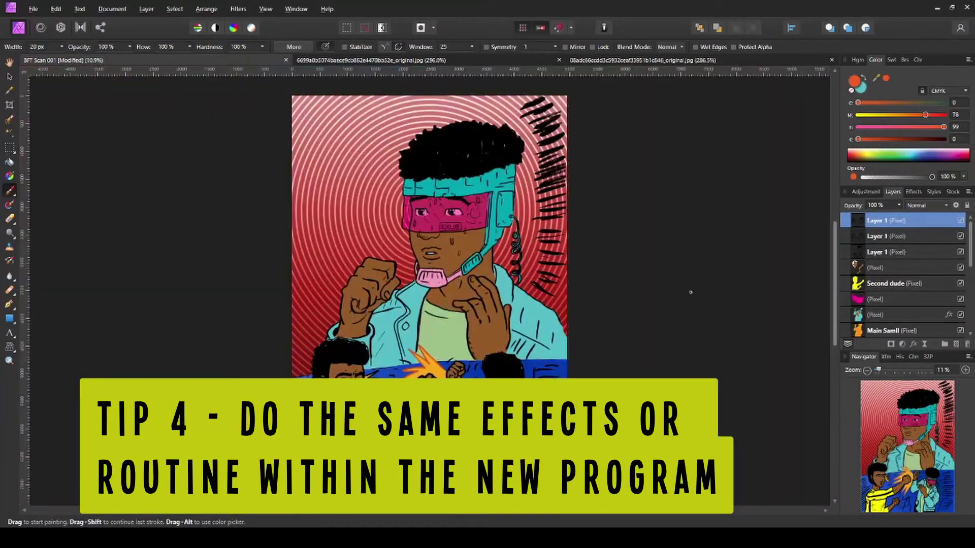
{"action": "key", "text": "ctrl+e"}
{"action": "key", "text": "ctrl+e"}
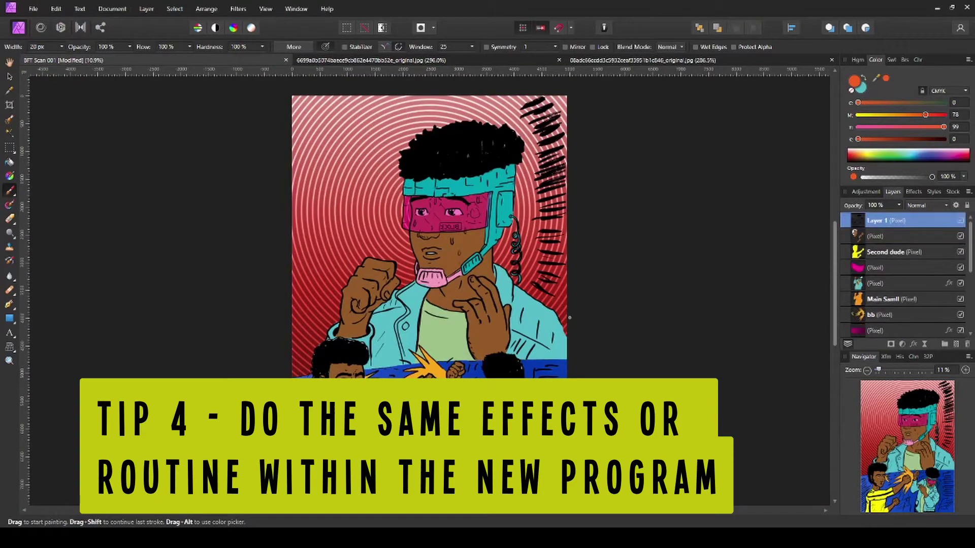
Load the line art as a selection and paint the hatching beside the main head dark red on a new layer, using C14 M100 Y100 K5
{"action": "key", "text": "Return"}
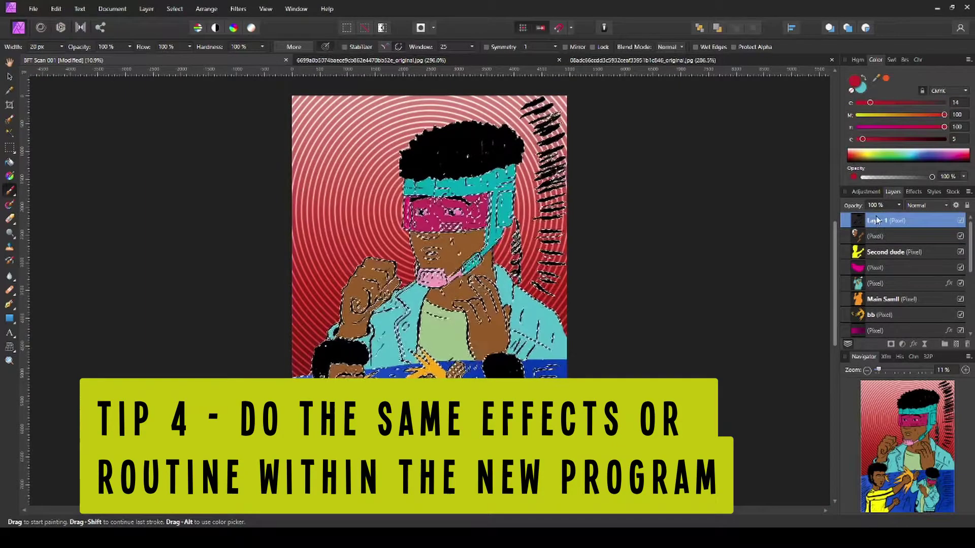
{"action": "key", "text": "ctrl+shift+n"}
{"action": "mouse_move", "coordinate": [551, 147]}
{"action": "left_mouse_down"}
{"action": "mouse_move", "coordinate": [549, 203]}
{"action": "mouse_move", "coordinate": [540, 122]}
{"action": "mouse_move", "coordinate": [552, 233]}
{"action": "left_mouse_up"}
{"action": "key", "text": "ctrl+d"}
Add a mask to Layer 1 and erase the black hatching beside the main head at 270 px and 100% tolerance, with the red layer temporarily hidden
{"action": "left_click", "coordinate": [888, 236]}
{"action": "left_click", "coordinate": [891, 344]}
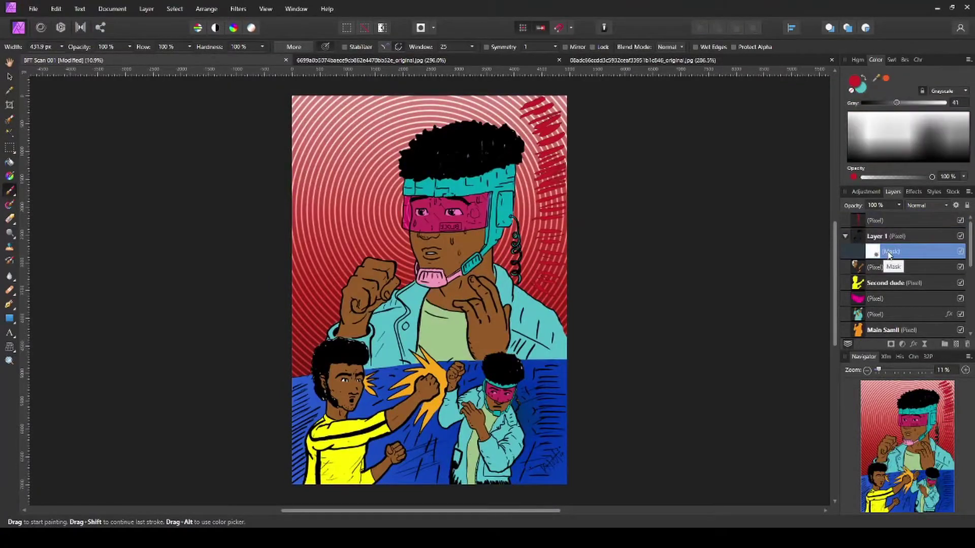
{"action": "key", "text": "b"}
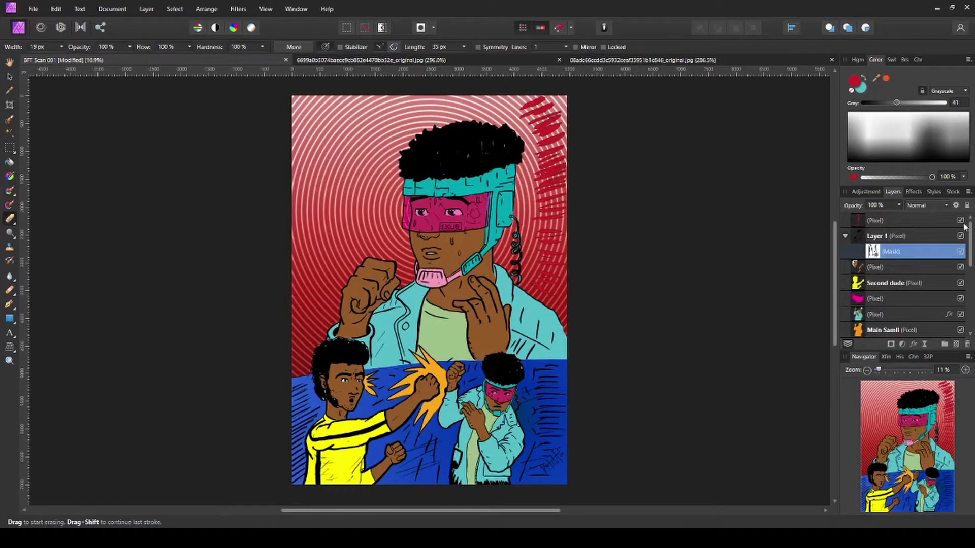
{"action": "left_click", "coordinate": [961, 220]}
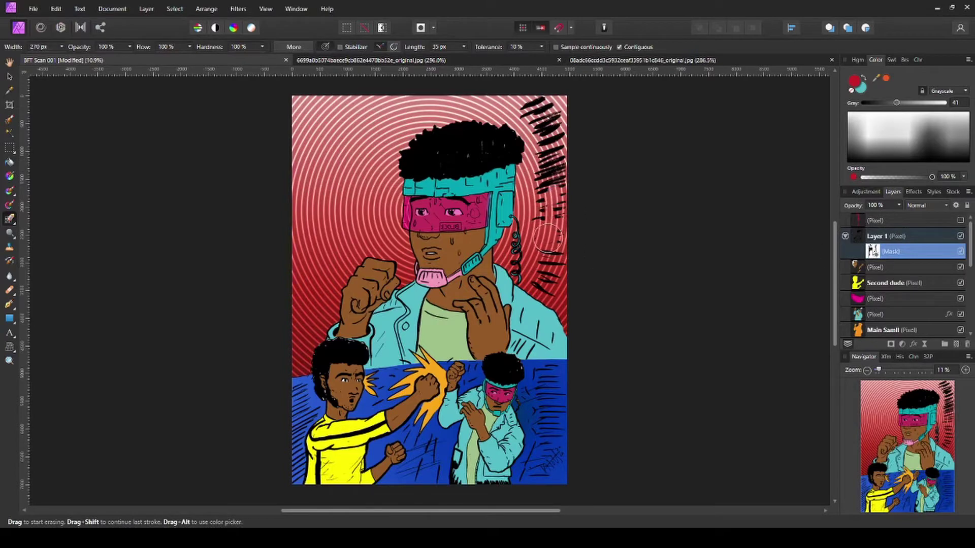
{"action": "left_click_drag", "start_coordinate": [557, 239], "coordinate": [551, 147]}
{"action": "left_click", "coordinate": [542, 46]}
{"action": "left_click", "coordinate": [526, 52]}
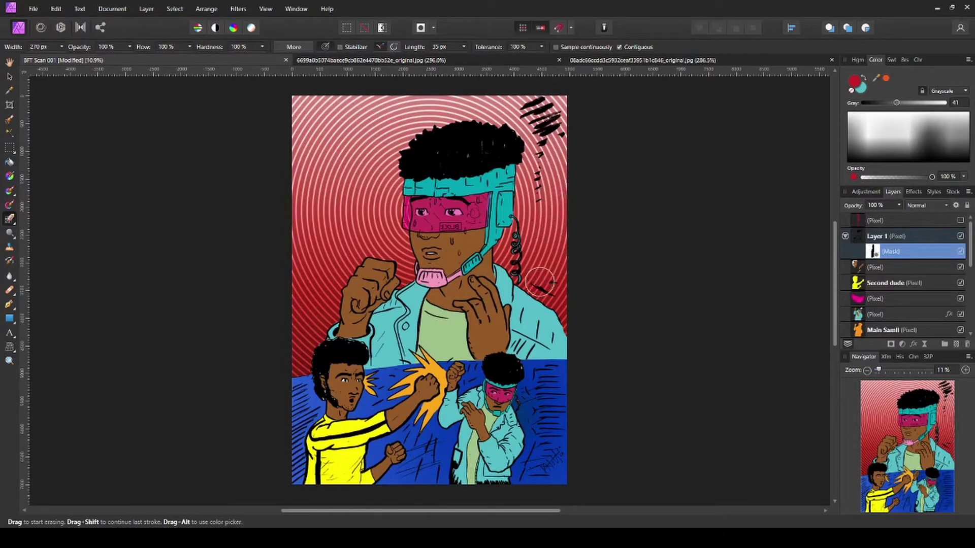
{"action": "left_click", "coordinate": [960, 220]}
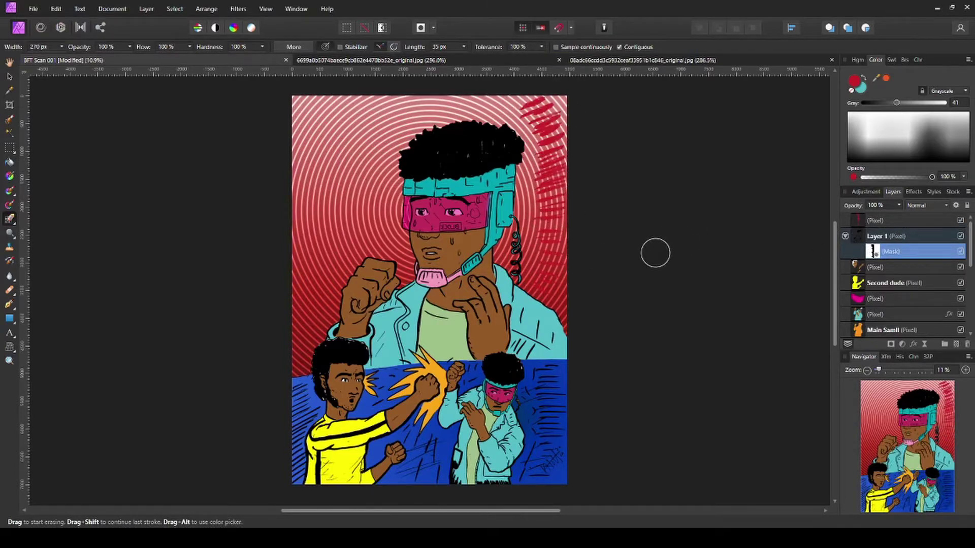
Load the yellow-shirted fighter's shape as a selection and add a new layer named Sg\hadow above his skin layer
{"action": "left_click", "coordinate": [904, 315]}
{"action": "key", "text": "z"}
{"action": "left_click", "coordinate": [904, 268]}
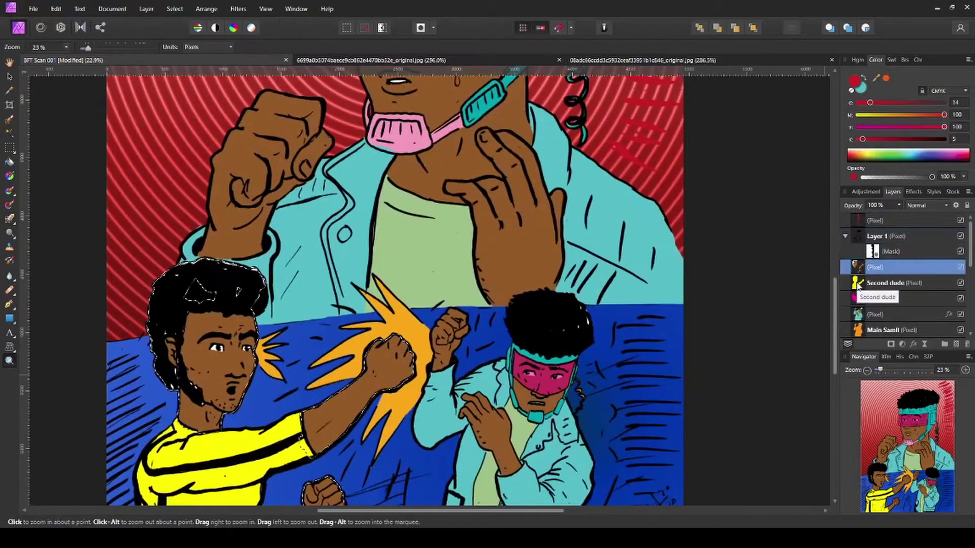
{"action": "left_click", "coordinate": [954, 344]}
{"action": "double_click", "coordinate": [886, 266]}
Set the brush colour to a dark purple of C80 M100 Y0 K20 for painting shadows
{"action": "key", "text": "b"}
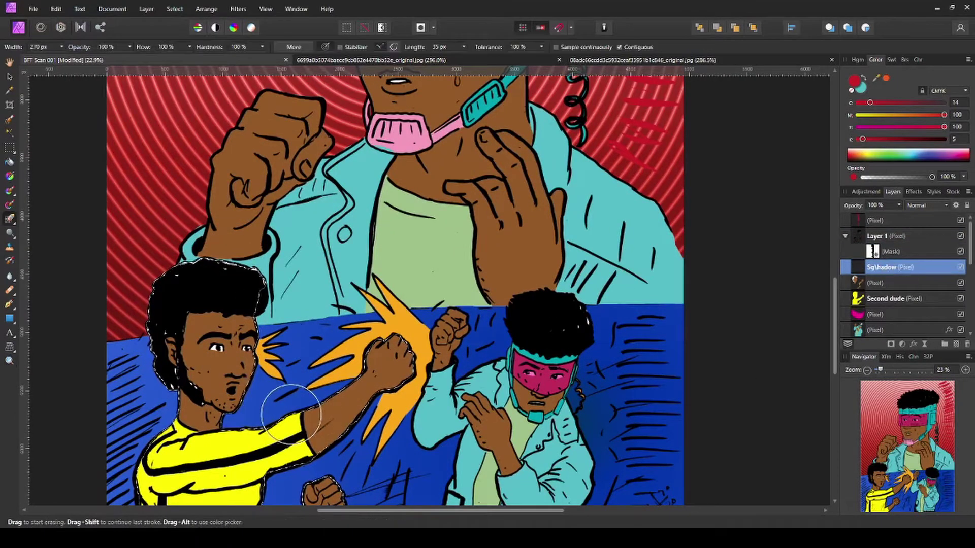
{"action": "mouse_move", "coordinate": [944, 115]}
{"action": "left_mouse_down"}
{"action": "mouse_move", "coordinate": [858, 115]}
{"action": "mouse_move", "coordinate": [889, 103]}
{"action": "left_mouse_up"}
{"action": "left_click", "coordinate": [959, 155]}
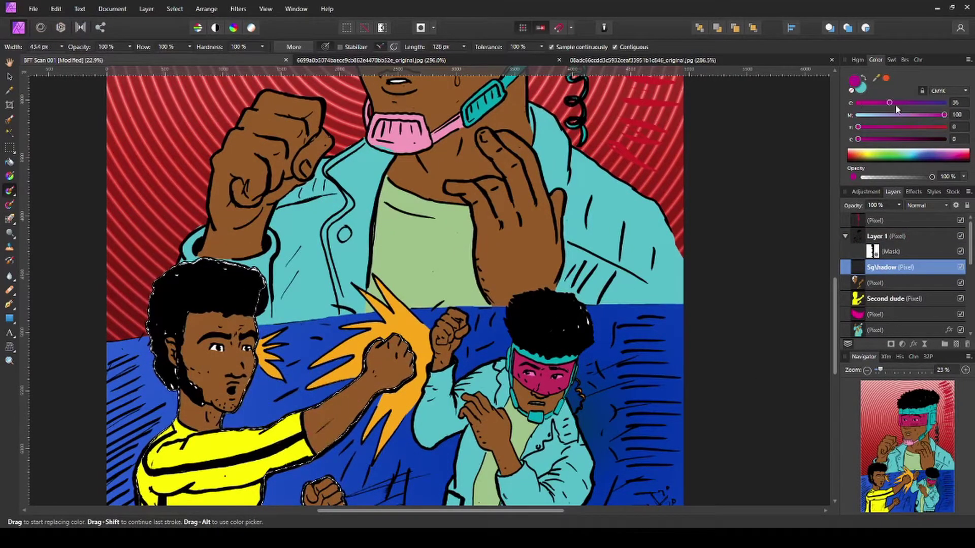
{"action": "left_click_drag", "start_coordinate": [872, 136], "coordinate": [875, 136]}
{"action": "left_click", "coordinate": [959, 103]}
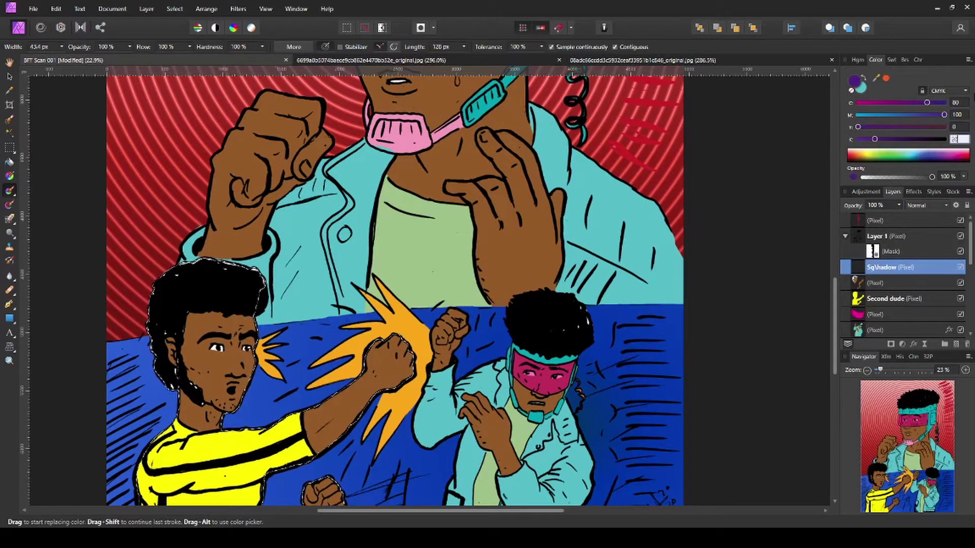
Rename the new shadow layer as Shadow and set it to Multiply blending at 50% opacity
{"action": "left_click_drag", "start_coordinate": [881, 372], "coordinate": [883, 371]}
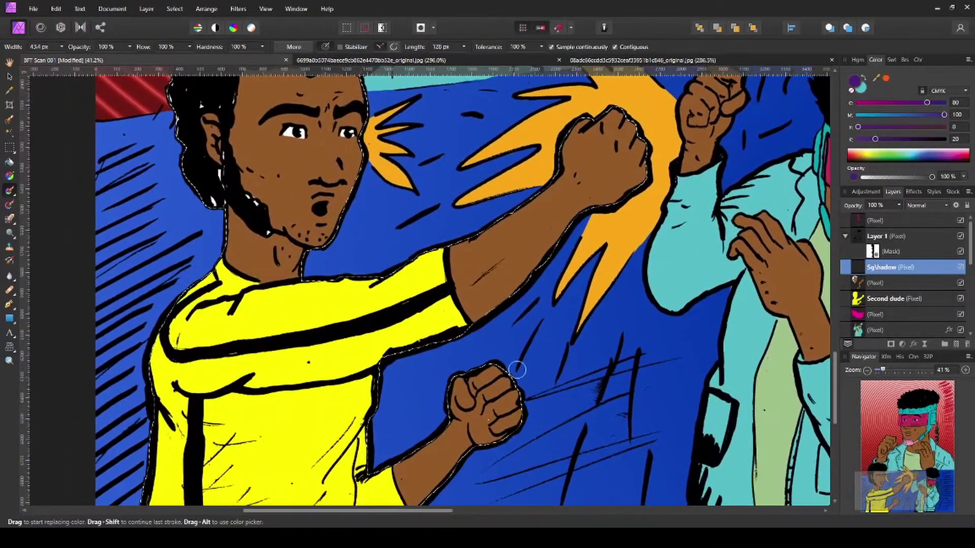
{"action": "double_click", "coordinate": [877, 268]}
{"action": "key", "text": "BackSpace"}
{"action": "key", "text": "Return"}
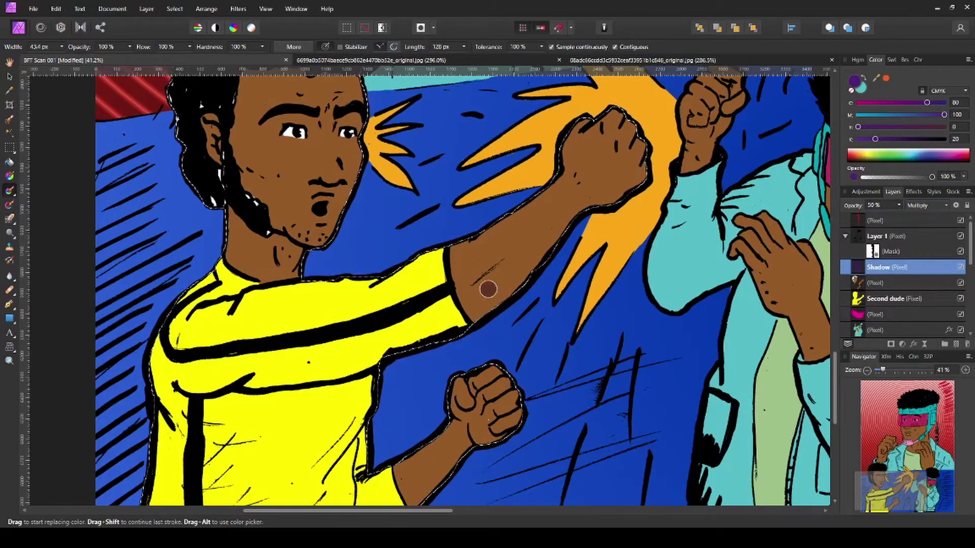
Paint a shadow along the underside of the yellow shirt's raised sleeve and erase the excess to sharpen its upper edge
{"action": "key", "text": "ctrl+1"}
{"action": "left_click_drag", "start_coordinate": [172, 426], "coordinate": [780, 431]}
{"action": "mouse_move", "coordinate": [391, 274]}
{"action": "left_mouse_down"}
{"action": "mouse_move", "coordinate": [473, 365]}
{"action": "mouse_move", "coordinate": [454, 365]}
{"action": "mouse_move", "coordinate": [671, 264]}
{"action": "left_mouse_up"}
{"action": "left_click_drag", "start_coordinate": [670, 274], "coordinate": [463, 270]}
{"action": "mouse_move", "coordinate": [406, 336]}
{"action": "left_mouse_down"}
{"action": "mouse_move", "coordinate": [504, 342]}
{"action": "mouse_move", "coordinate": [584, 319]}
{"action": "mouse_move", "coordinate": [442, 353]}
{"action": "mouse_move", "coordinate": [507, 246]}
{"action": "mouse_move", "coordinate": [681, 279]}
{"action": "left_mouse_up"}
{"action": "key", "text": "e"}
{"action": "key", "text": "ctrl+z"}
{"action": "left_click_drag", "start_coordinate": [447, 325], "coordinate": [510, 273]}
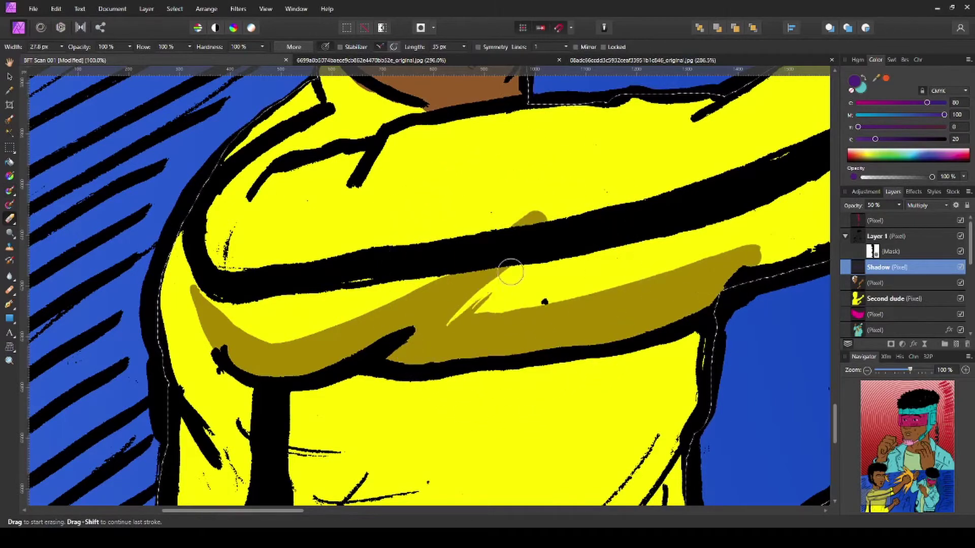
Paint shadows along the underside of the yellow-shirted fighter's outstretched forearm and fist, including small accents at the knuckles and wrist
{"action": "key", "text": "b"}
{"action": "scroll", "coordinate": [668, 282], "scroll_direction": "right", "scroll_amount": 10}
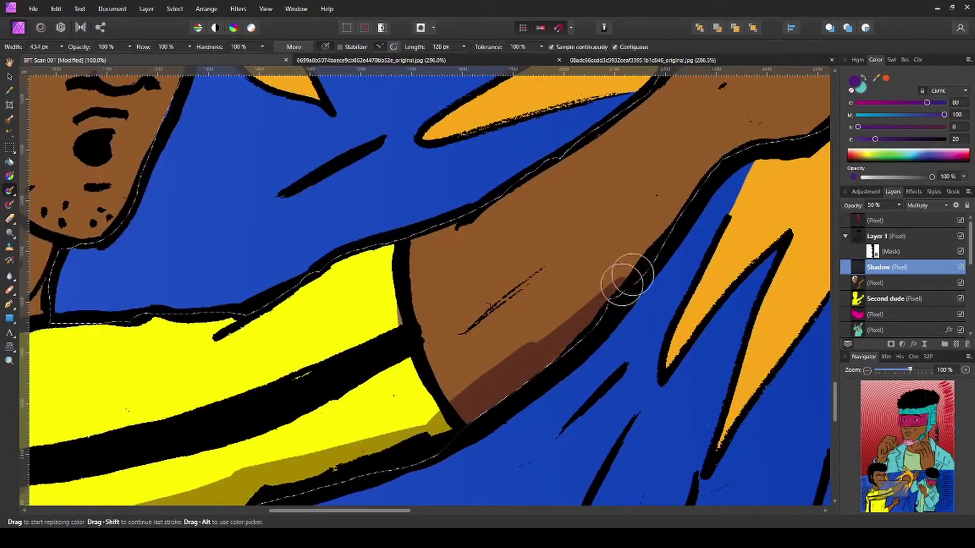
{"action": "scroll", "coordinate": [525, 304], "scroll_direction": "right", "scroll_amount": 5}
{"action": "scroll", "coordinate": [525, 304], "scroll_direction": "up", "scroll_amount": 4}
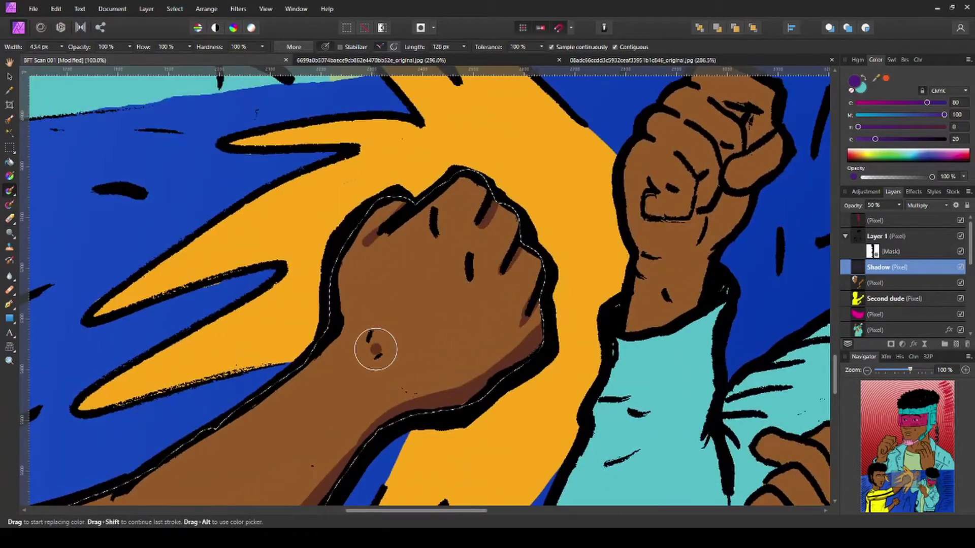
{"action": "key", "text": "b"}
Paint the shadow cast on the yellow shirt's torso beneath the raised sleeve and down its back edge
{"action": "scroll", "coordinate": [370, 248], "scroll_direction": "left", "scroll_amount": 10}
{"action": "scroll", "coordinate": [439, 322], "scroll_direction": "down", "scroll_amount": 5}
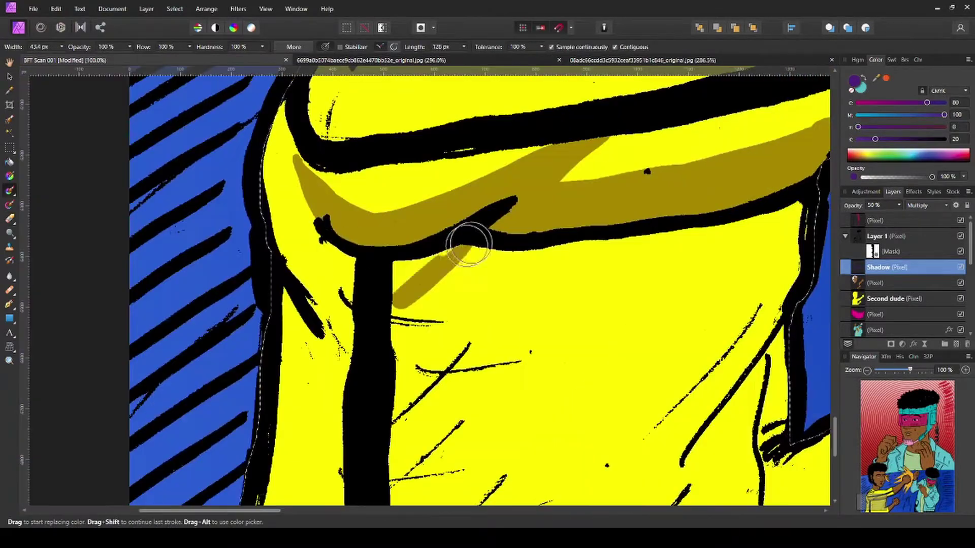
{"action": "scroll", "coordinate": [321, 223], "scroll_direction": "down", "scroll_amount": 5}
{"action": "scroll", "coordinate": [321, 223], "scroll_direction": "left", "scroll_amount": 3}
{"action": "left_click_drag", "start_coordinate": [337, 341], "coordinate": [356, 246]}
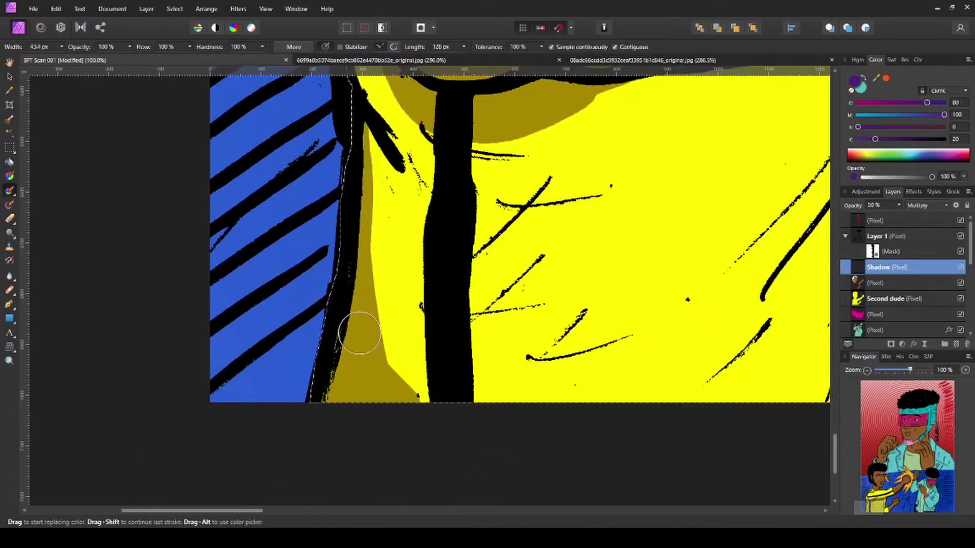
Paint a shadow on the yellow-shirted fighter's neck beneath the beard and jaw, and trim its edge with the eraser
{"action": "scroll", "coordinate": [414, 427], "scroll_direction": "up", "scroll_amount": 10}
{"action": "scroll", "coordinate": [413, 427], "scroll_direction": "right", "scroll_amount": 4}
{"action": "mouse_move", "coordinate": [337, 331]}
{"action": "left_mouse_down"}
{"action": "mouse_move", "coordinate": [500, 414]}
{"action": "mouse_move", "coordinate": [441, 461]}
{"action": "mouse_move", "coordinate": [457, 487]}
{"action": "left_mouse_up"}
{"action": "key", "text": "e"}
{"action": "mouse_move", "coordinate": [413, 417]}
{"action": "left_mouse_down"}
{"action": "mouse_move", "coordinate": [457, 473]}
{"action": "mouse_move", "coordinate": [403, 404]}
{"action": "left_mouse_up"}
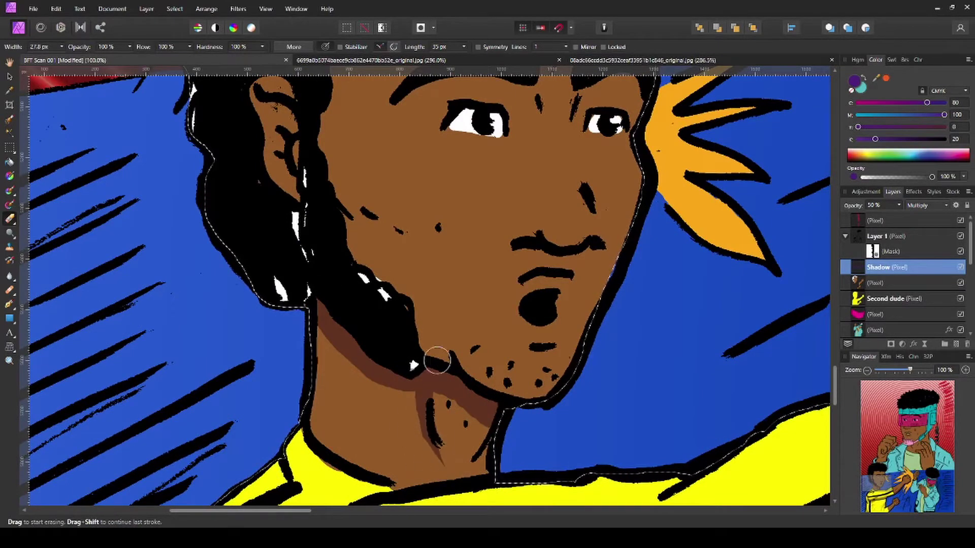
Shade the lower edge of the yellow-shirted fighter's chin and the upper inside of his ear
{"action": "scroll", "coordinate": [437, 360], "scroll_direction": "up", "scroll_amount": 1}
{"action": "scroll", "coordinate": [437, 361], "scroll_direction": "right", "scroll_amount": 3}
{"action": "key", "text": "b"}
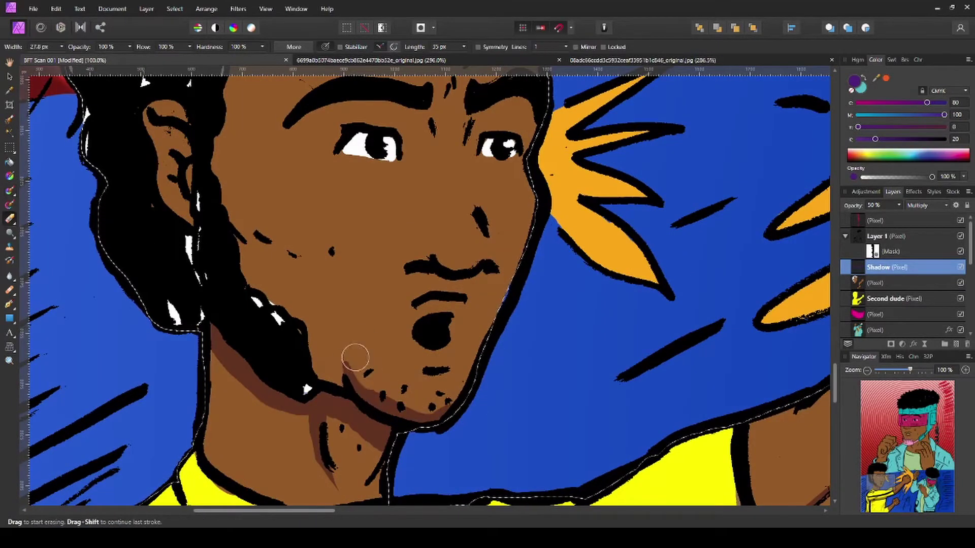
{"action": "key", "text": "b"}
{"action": "scroll", "coordinate": [200, 344], "scroll_direction": "up", "scroll_amount": 6}
{"action": "scroll", "coordinate": [298, 398], "scroll_direction": "left", "scroll_amount": 3}
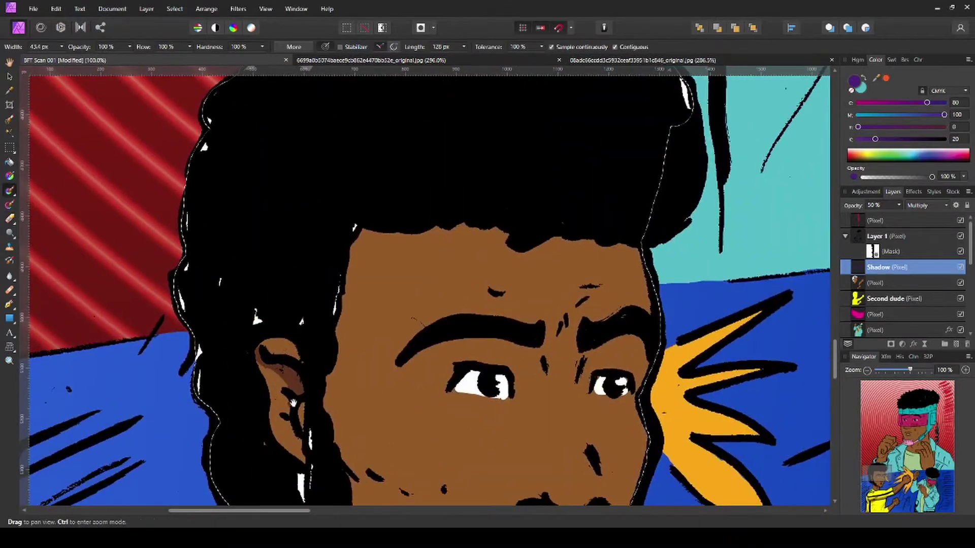
Paint shadows on the shirt's front edge beside the lowered arm and along the underside of that arm's sleeve
{"action": "scroll", "coordinate": [293, 402], "scroll_direction": "down", "scroll_amount": 10}
{"action": "scroll", "coordinate": [293, 403], "scroll_direction": "right", "scroll_amount": 4}
{"action": "left_click_drag", "start_coordinate": [367, 196], "coordinate": [370, 165]}
{"action": "left_click_drag", "start_coordinate": [530, 325], "coordinate": [403, 387]}
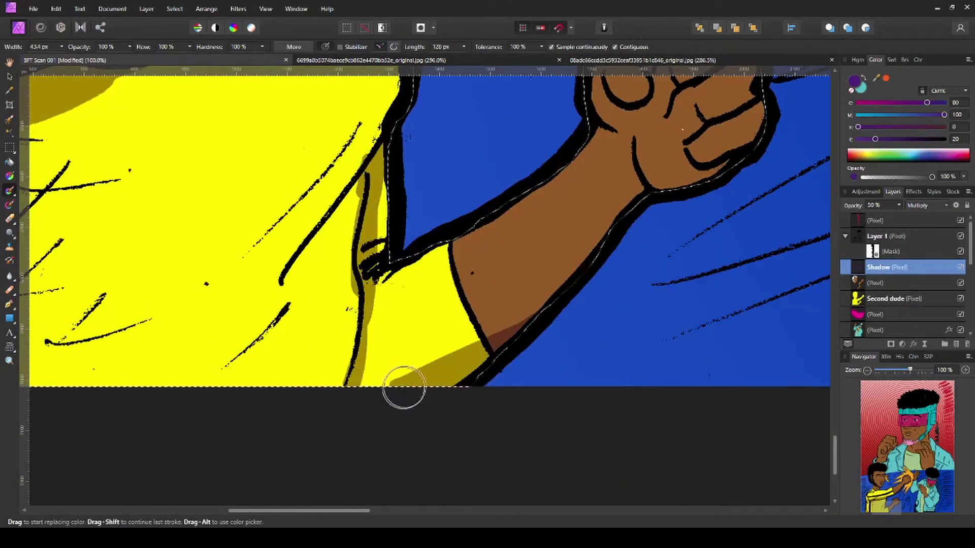
Paint shadows along the lowered forearm's underside and between the fingers and thumb of its fist
{"action": "scroll", "coordinate": [402, 387], "scroll_direction": "up", "scroll_amount": 2}
{"action": "scroll", "coordinate": [402, 387], "scroll_direction": "right", "scroll_amount": 2}
{"action": "scroll", "coordinate": [479, 342], "scroll_direction": "up", "scroll_amount": 3}
{"action": "scroll", "coordinate": [479, 341], "scroll_direction": "right", "scroll_amount": 3}
{"action": "mouse_move", "coordinate": [478, 341]}
{"action": "left_mouse_down"}
{"action": "mouse_move", "coordinate": [534, 313]}
{"action": "mouse_move", "coordinate": [436, 364]}
{"action": "left_mouse_up"}
{"action": "scroll", "coordinate": [534, 313], "scroll_direction": "up", "scroll_amount": 3}
{"action": "scroll", "coordinate": [534, 314], "scroll_direction": "right", "scroll_amount": 2}
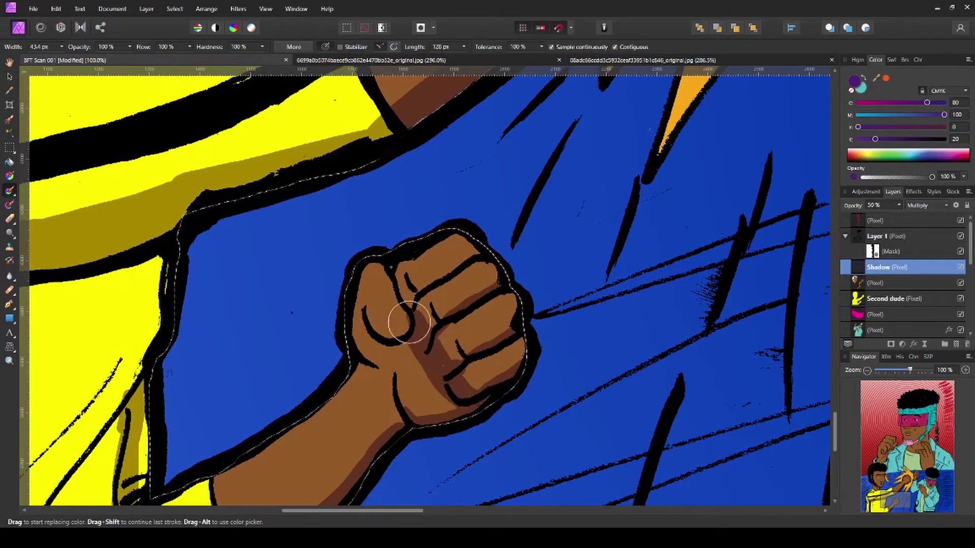
{"action": "mouse_move", "coordinate": [387, 318]}
{"action": "left_mouse_down"}
{"action": "mouse_move", "coordinate": [406, 285]}
{"action": "mouse_move", "coordinate": [404, 310]}
{"action": "left_mouse_up"}
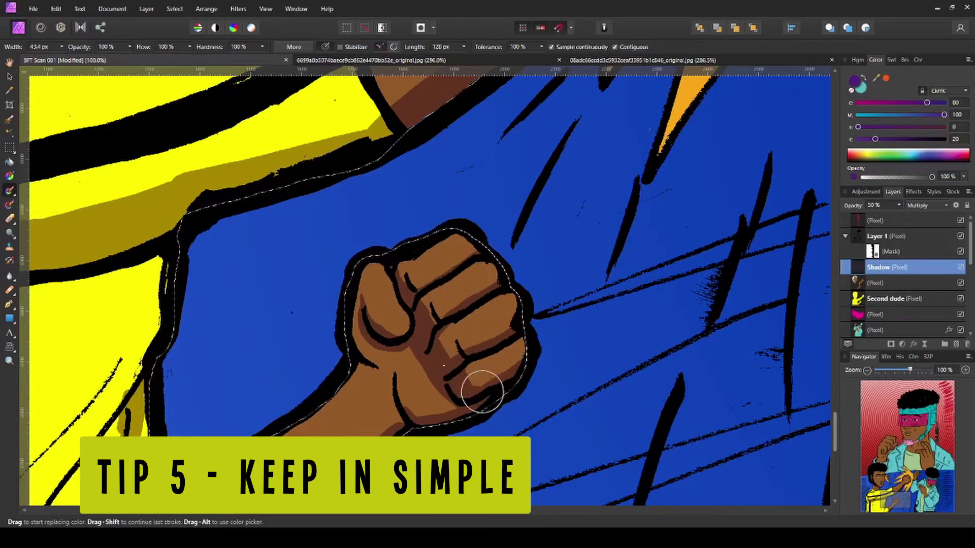